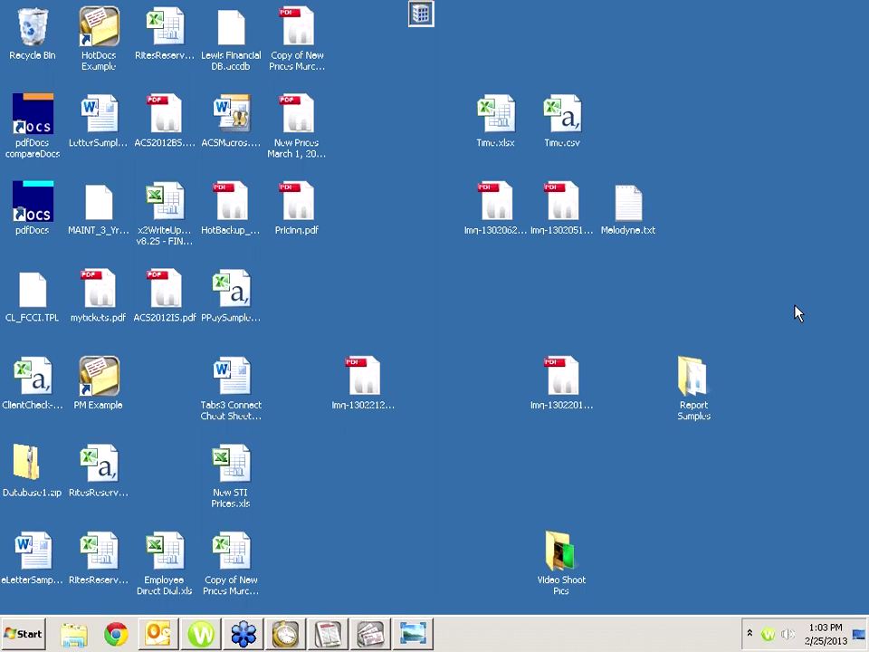
Step: Close the screenshot, open Client Manager for client 101.00, and list its two payments
left_click(412, 633)
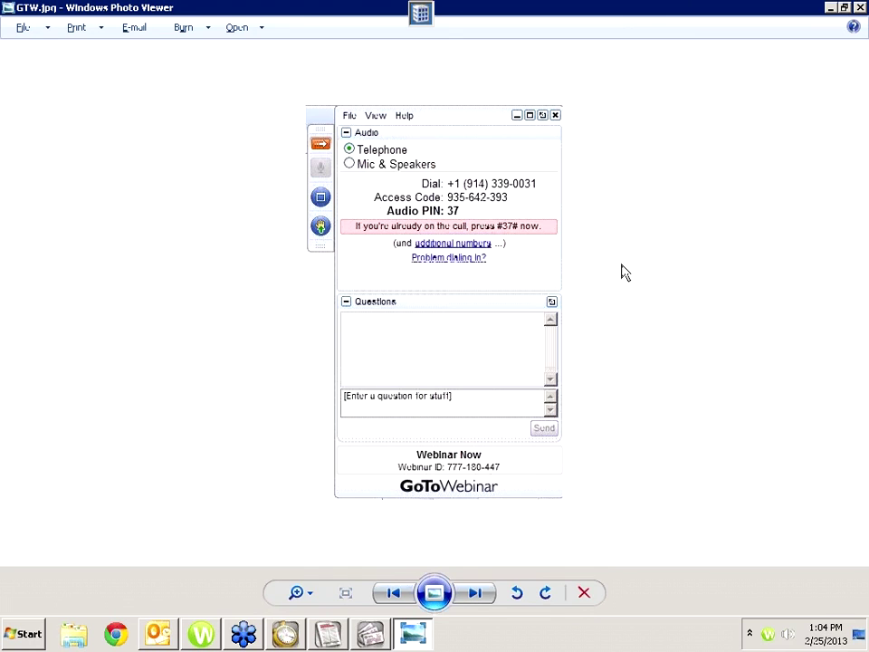
left_click(829, 9)
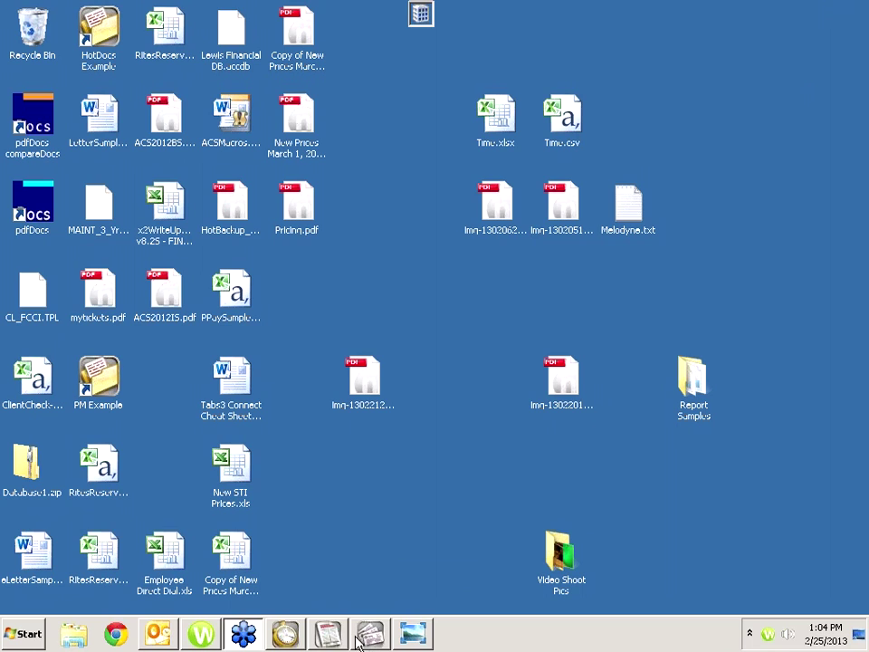
mouse_move(361, 642)
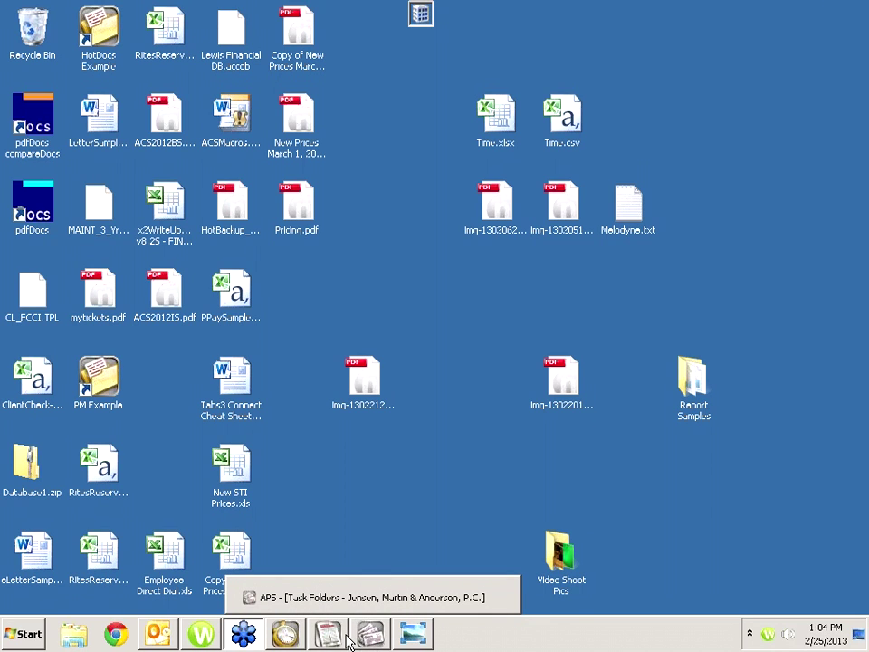
left_click(292, 639)
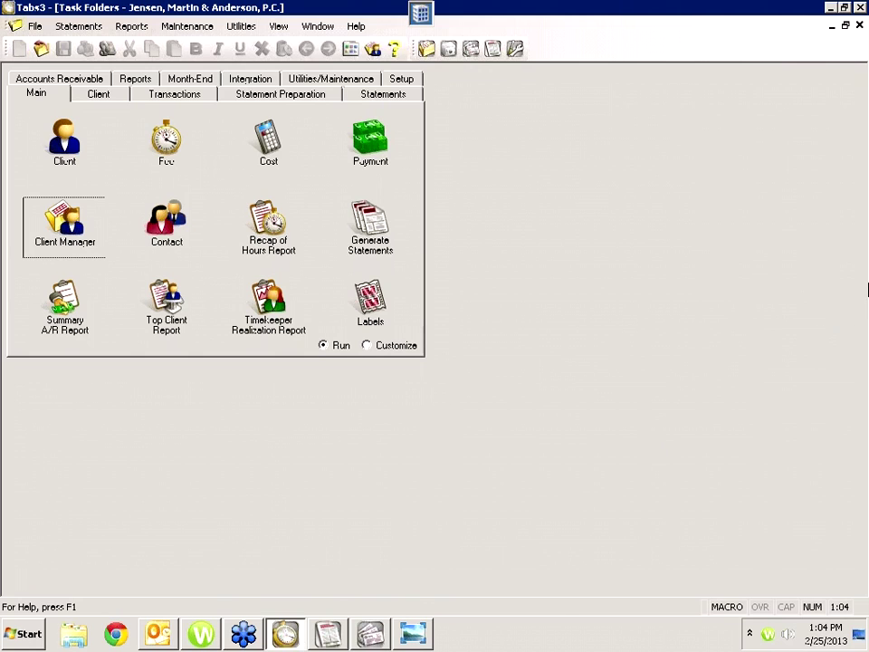
left_click(64, 222)
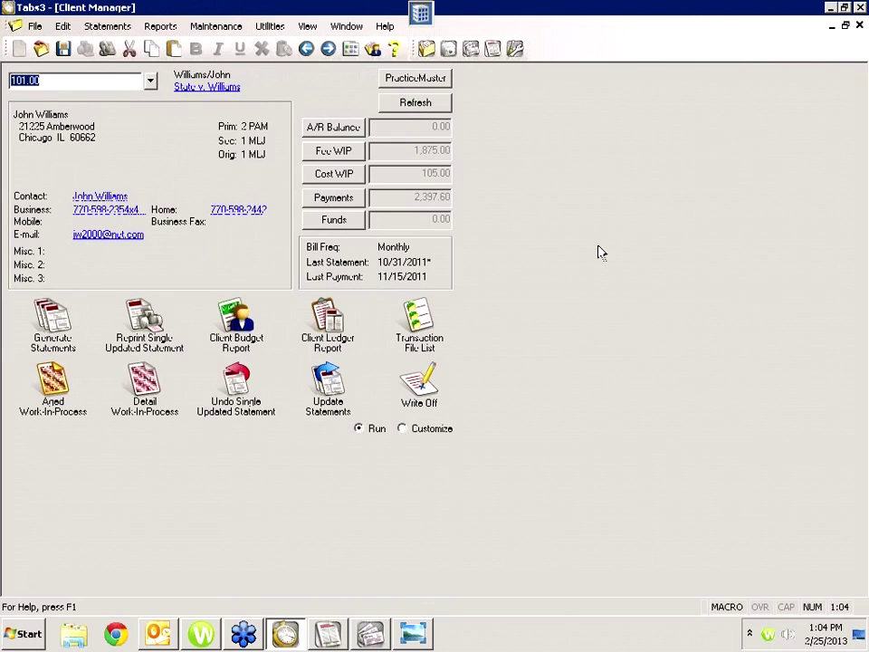
left_click(328, 199)
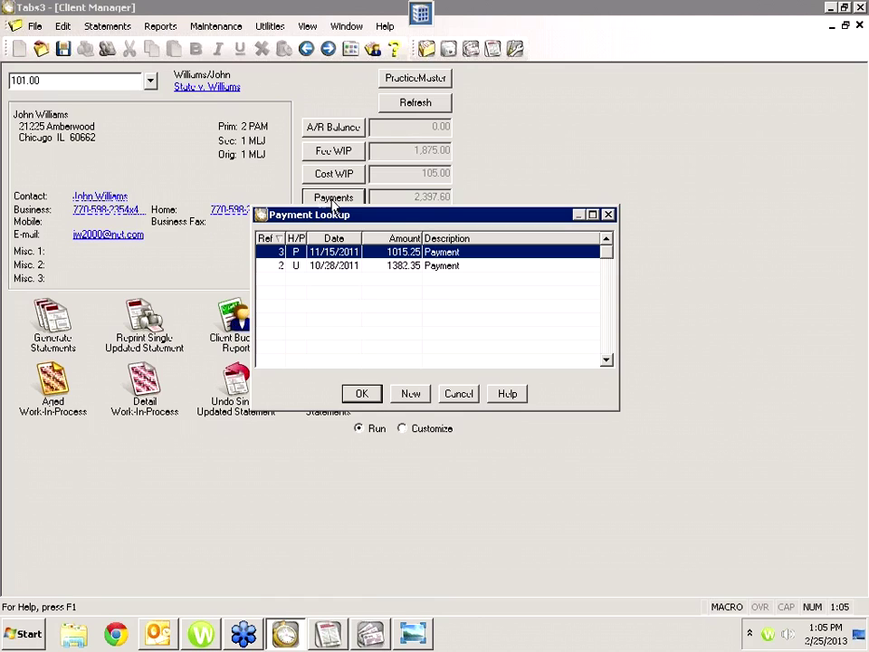
Step: Open payment reference 3, 1,015.25 dated 11/15/2011, in Rapid Payment Entry
left_click(360, 396)
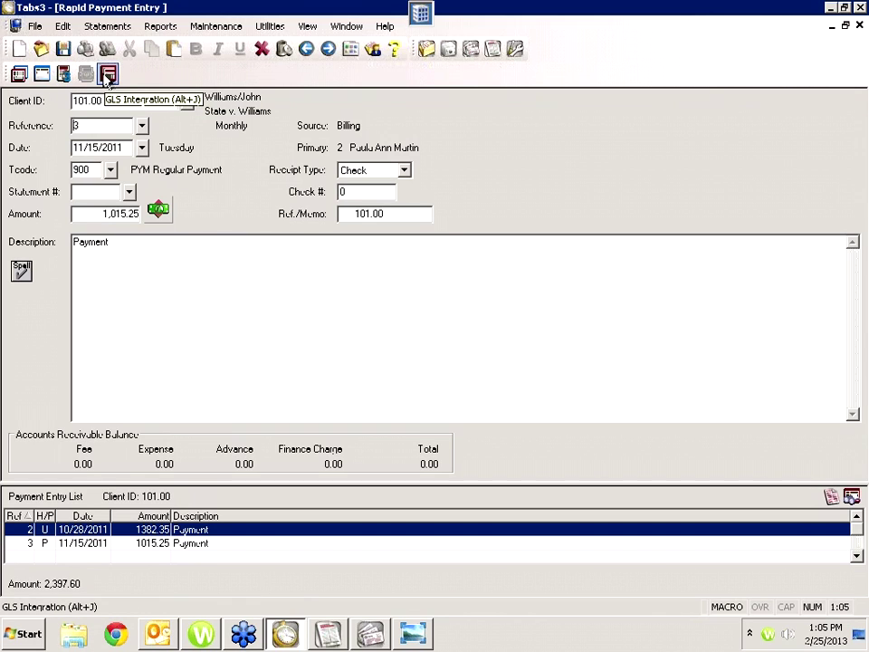
Step: Toggle the detail/rapid view and the list, then make the payment entry list pane taller
left_click(18, 75)
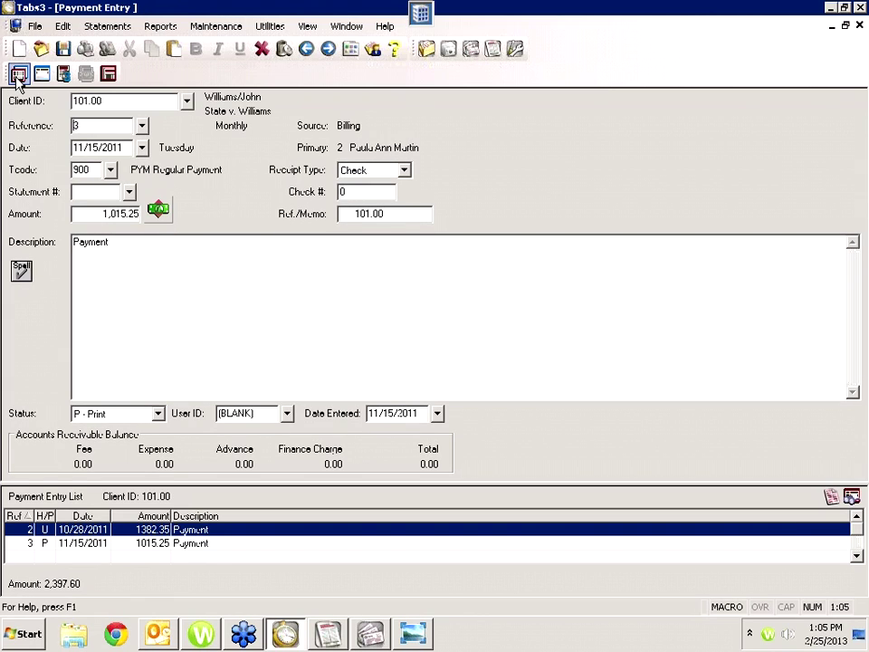
left_click(18, 75)
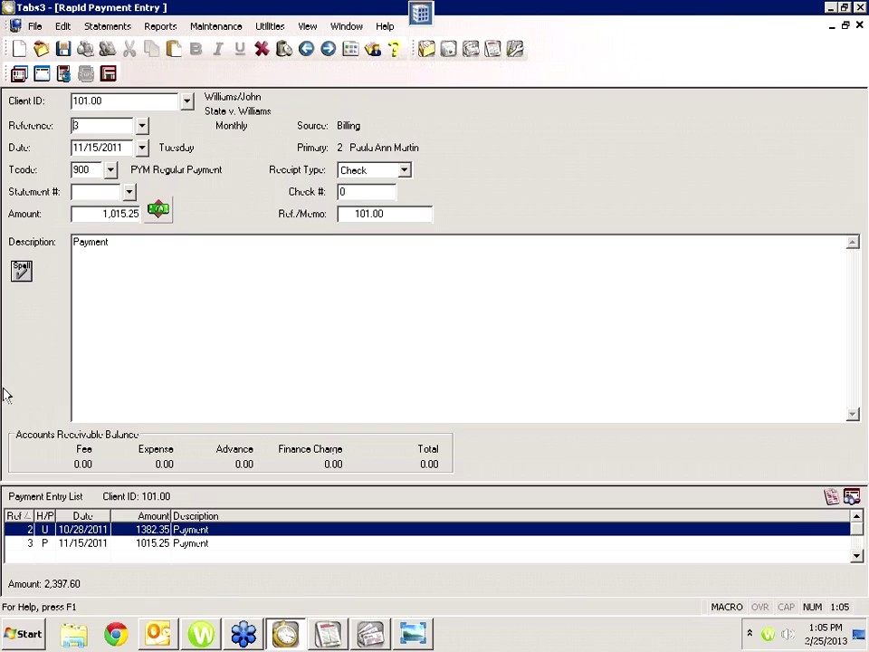
left_click(42, 74)
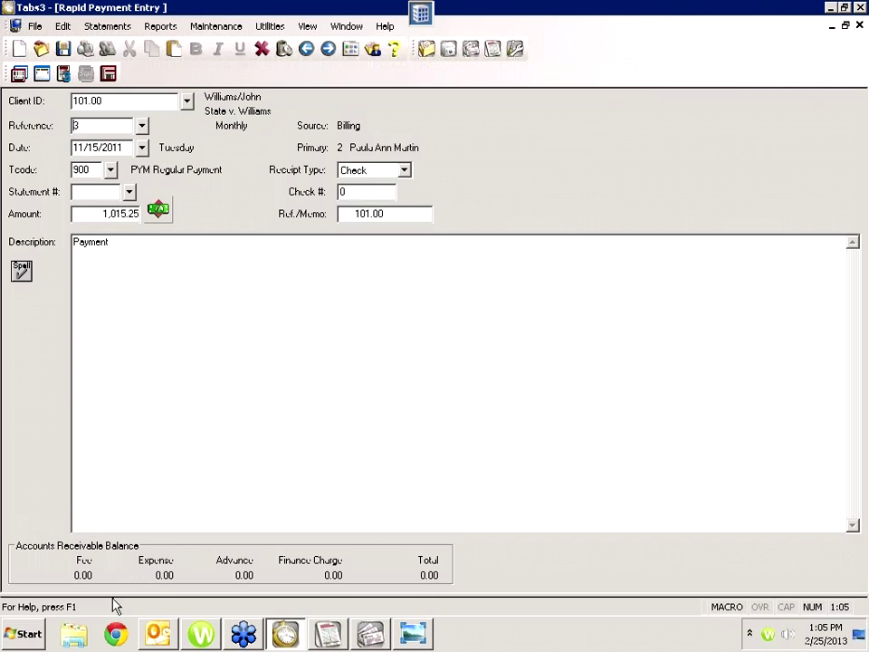
left_click(42, 75)
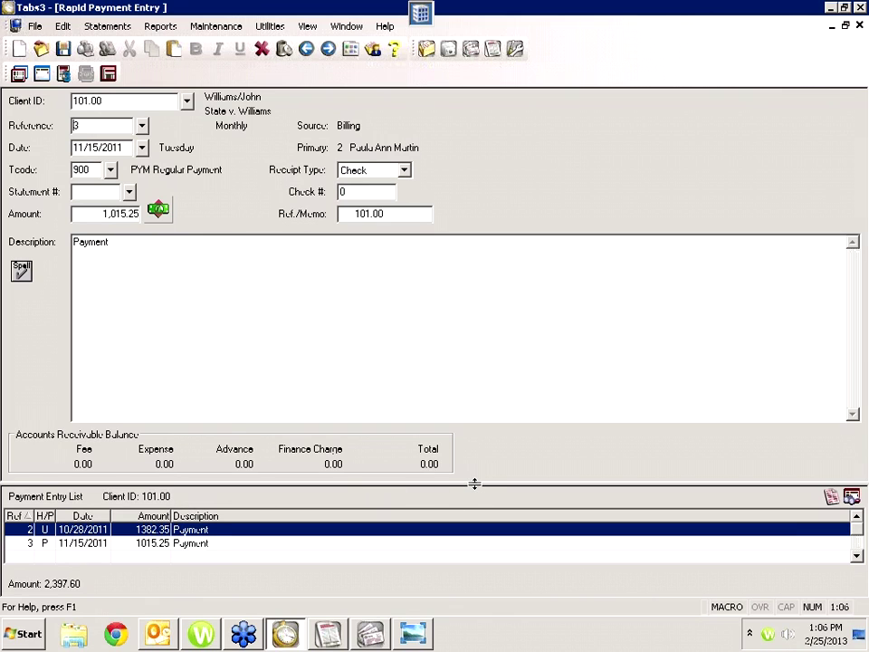
left_click_drag(475, 485, 482, 438)
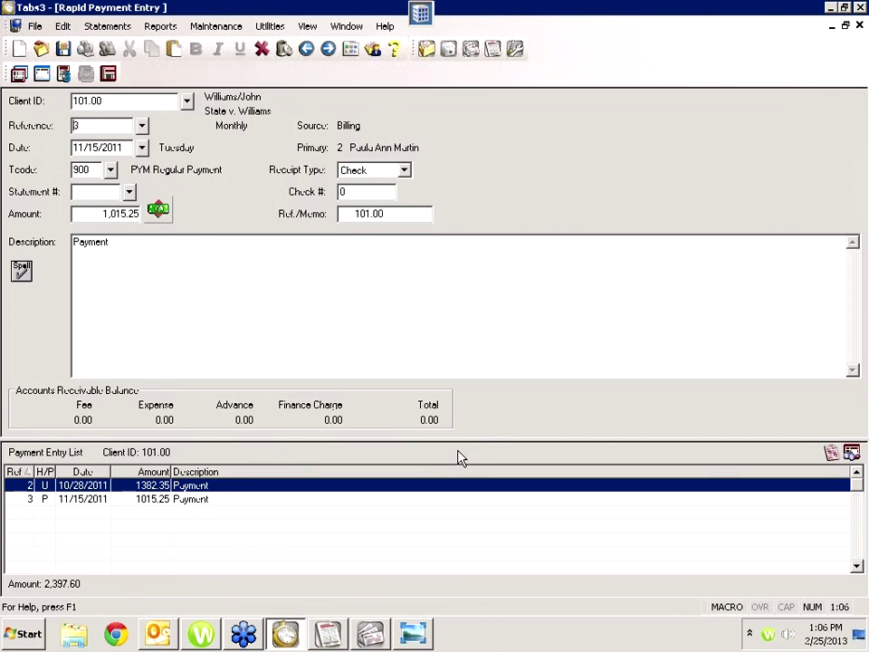
Step: Collapse the payment entry list pane, then drag it back to its original size
left_click_drag(492, 438, 483, 582)
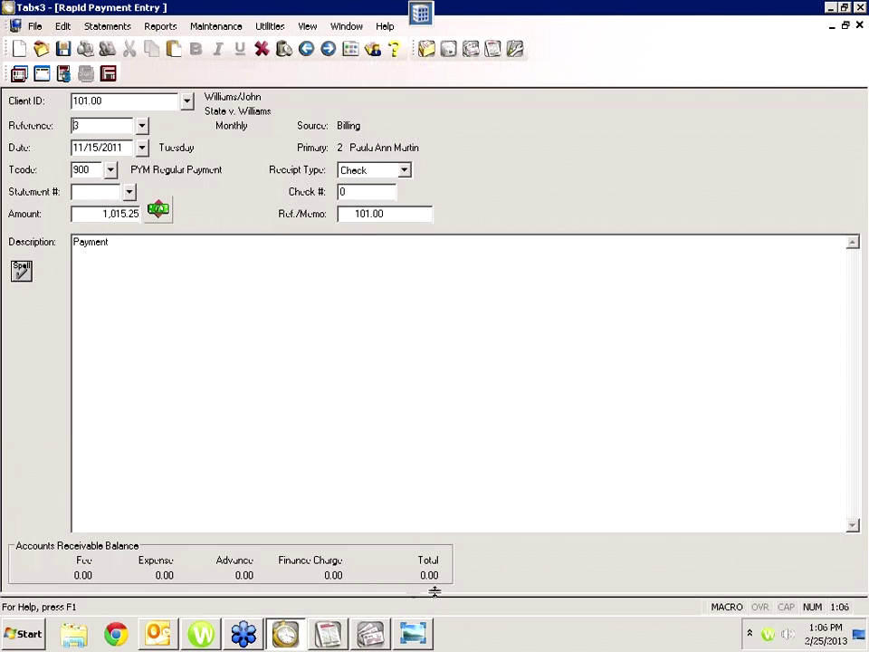
left_click_drag(507, 593, 511, 527)
left_click_drag(472, 594, 479, 481)
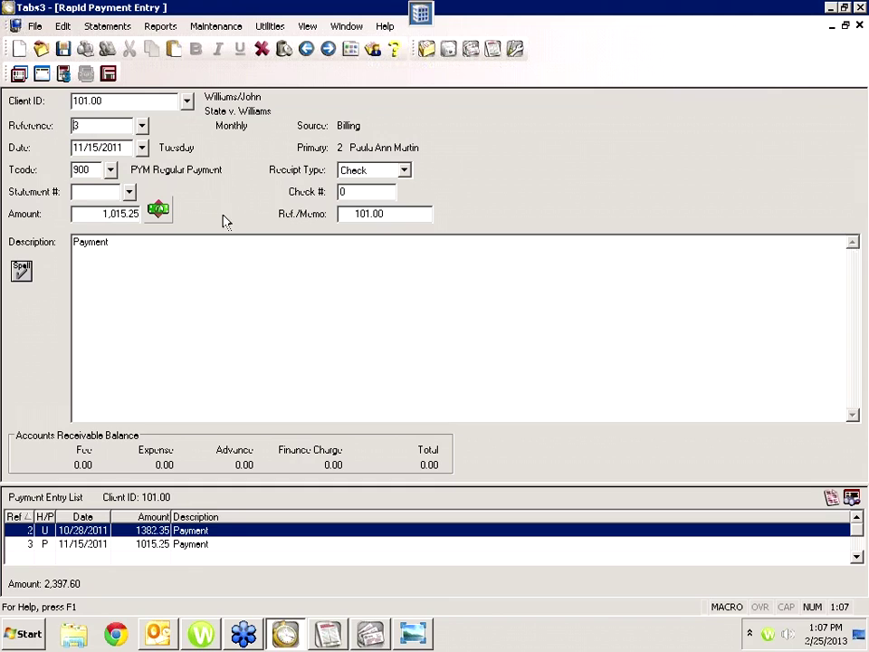
left_click(63, 74)
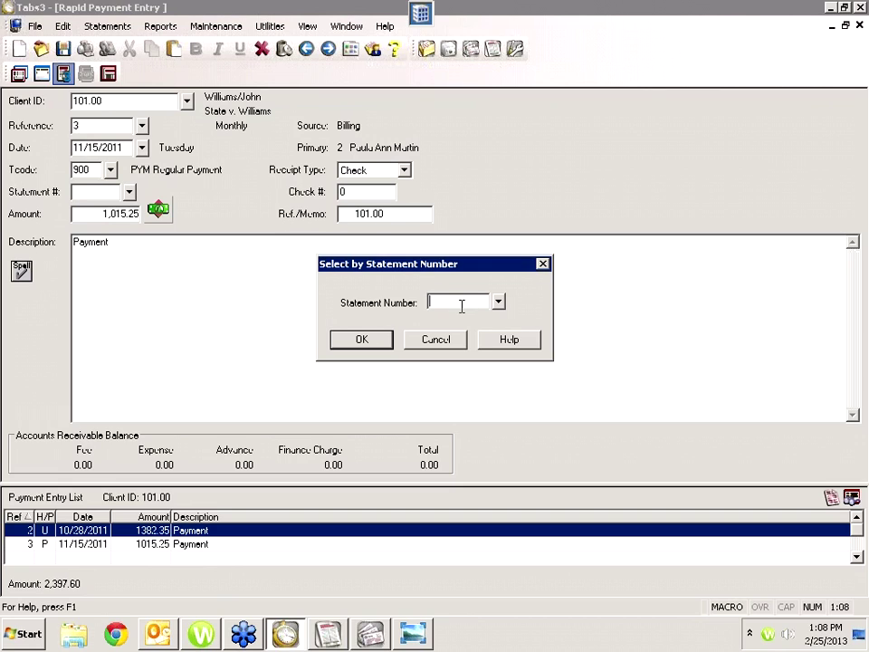
left_click(542, 263)
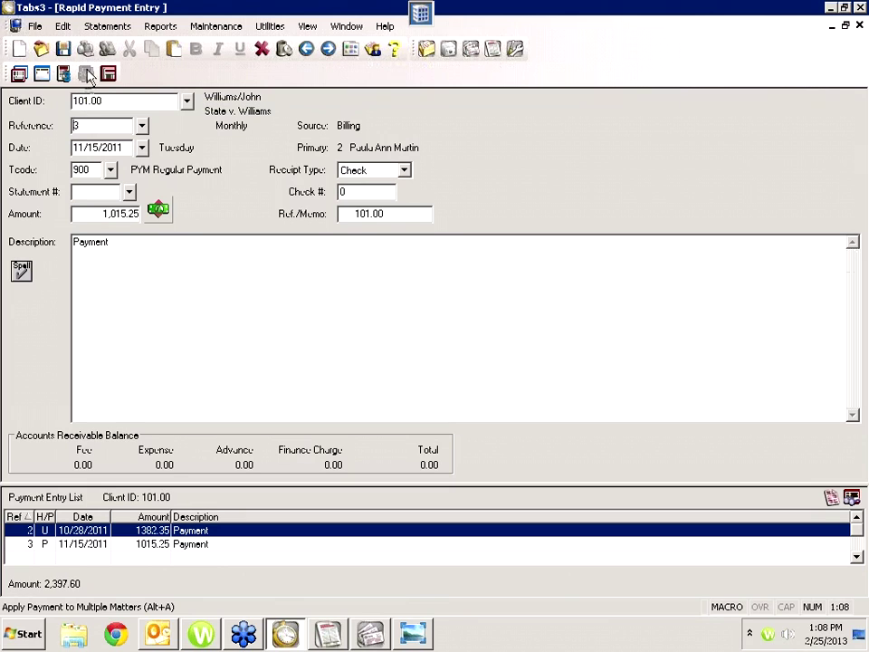
Step: Start a new 11/15/2011 check payment of 1,000.00 with check number 123
left_click(19, 48)
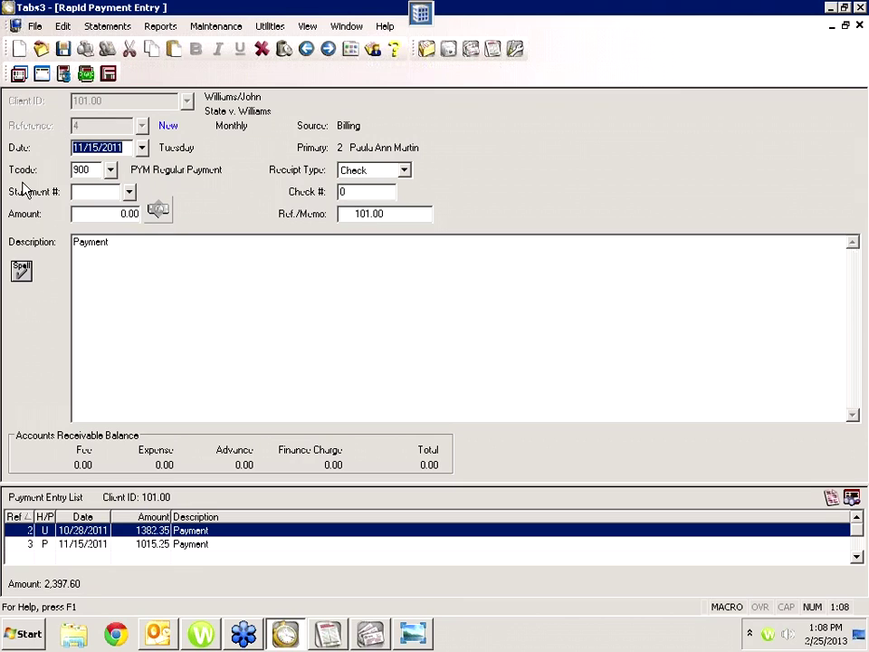
left_click(98, 172)
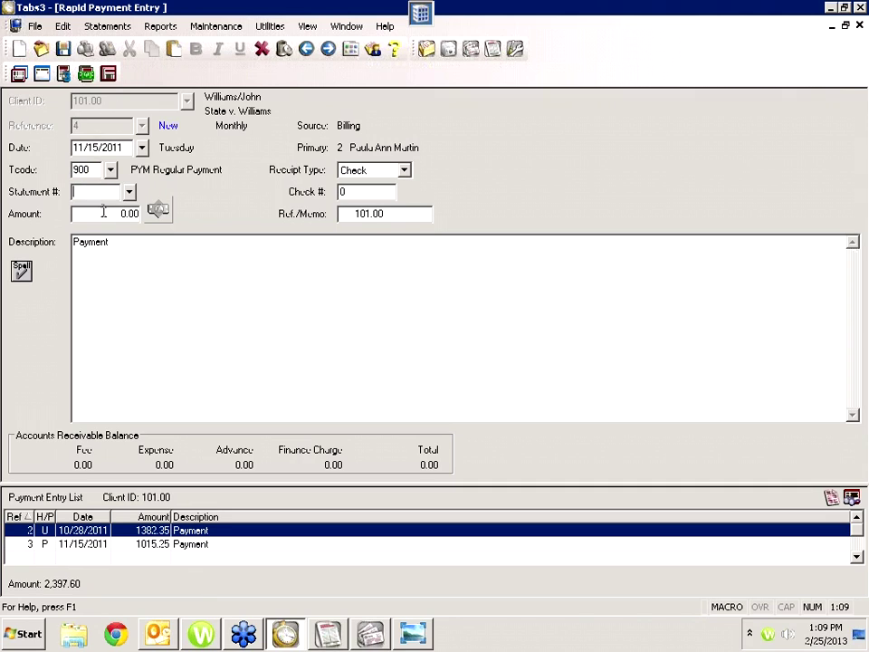
left_click_drag(73, 214, 137, 222)
type("1000")
left_click(365, 191)
type("123")
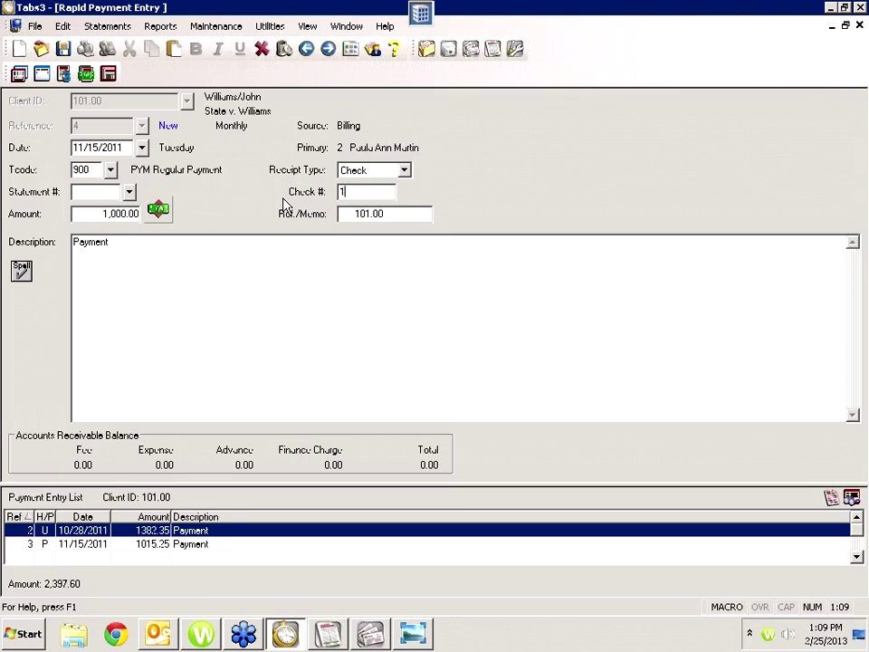
left_click(88, 76)
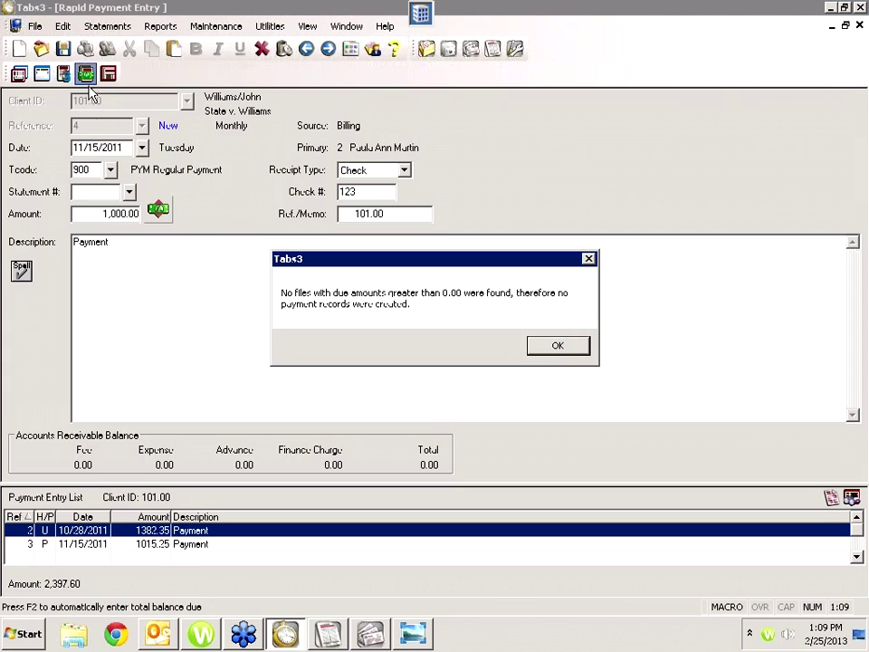
left_click(555, 345)
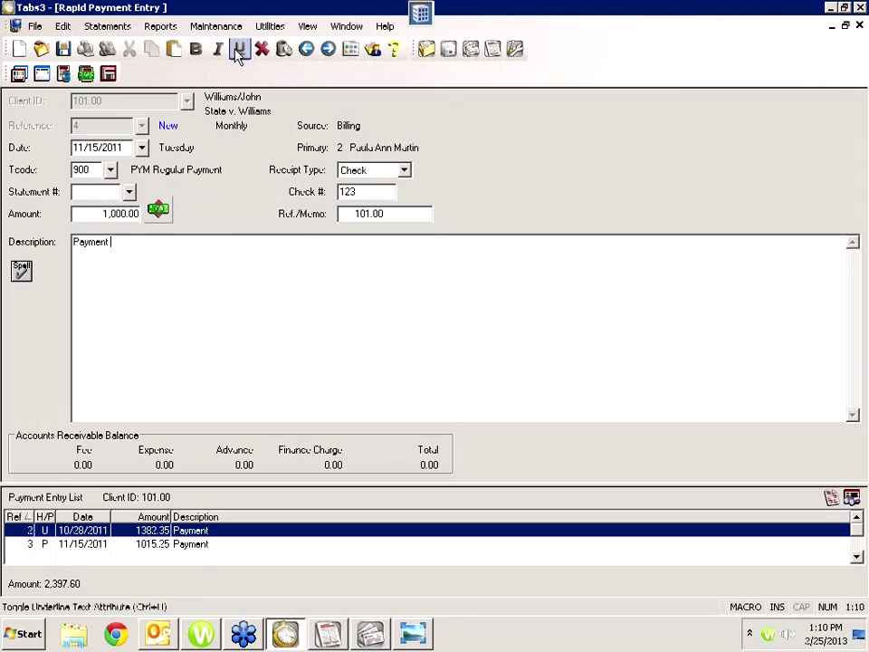
Step: Discard the unsaved 1,000.00 payment, step through Refs 2 and 3, and close the Payment Verification List
left_click(262, 48)
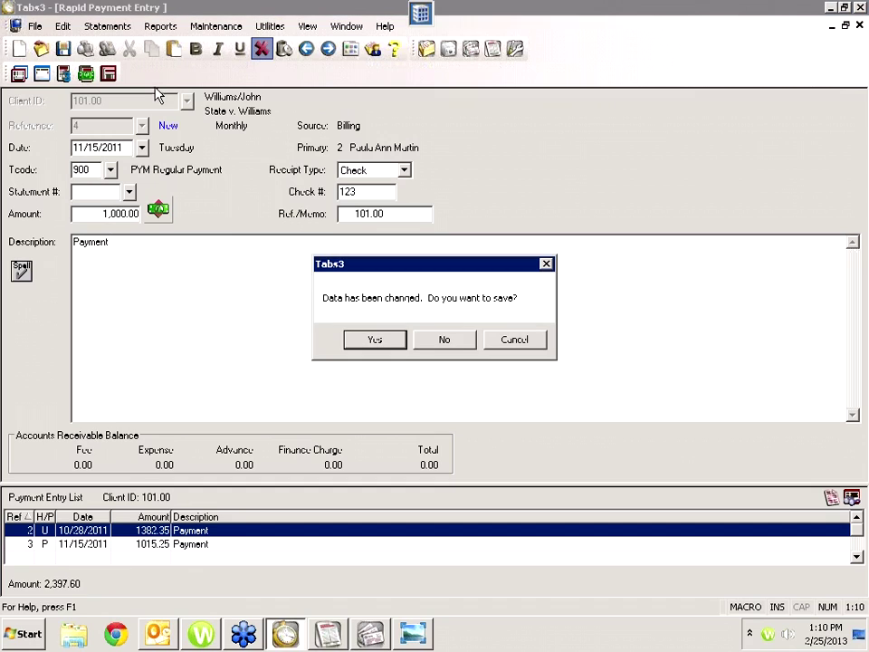
left_click(441, 340)
key("Page_Down")
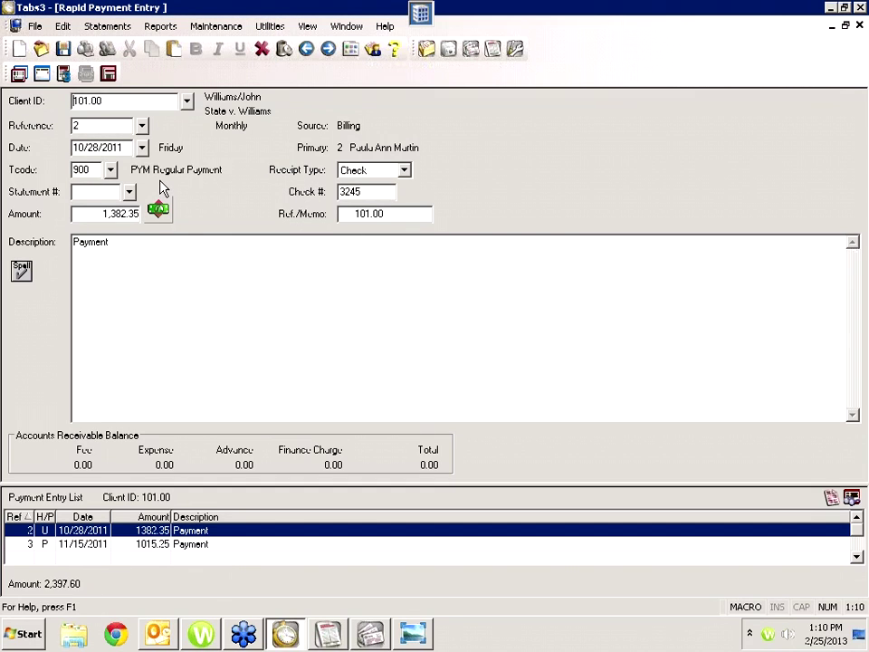
key("Page_Down")
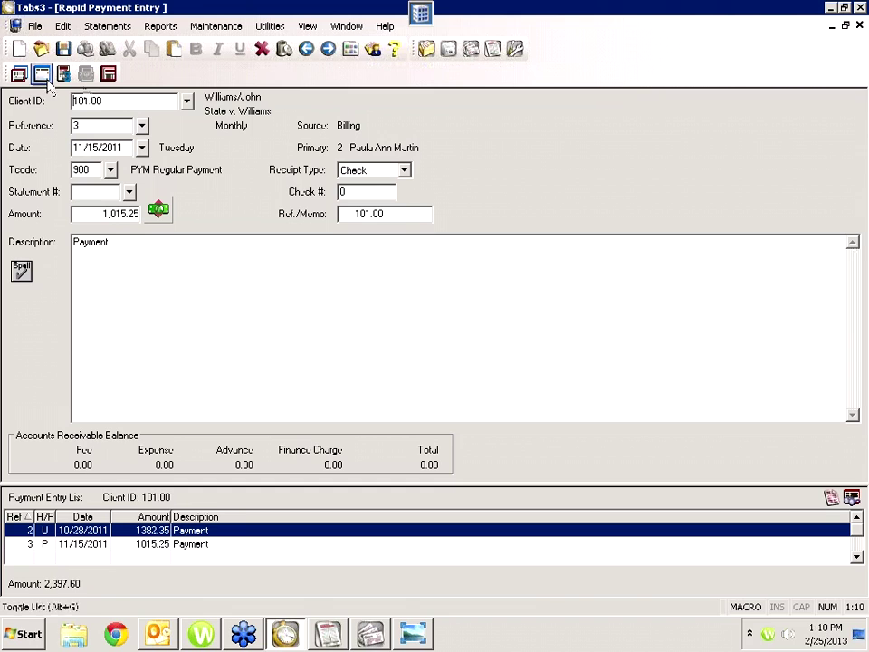
key("ctrl+p")
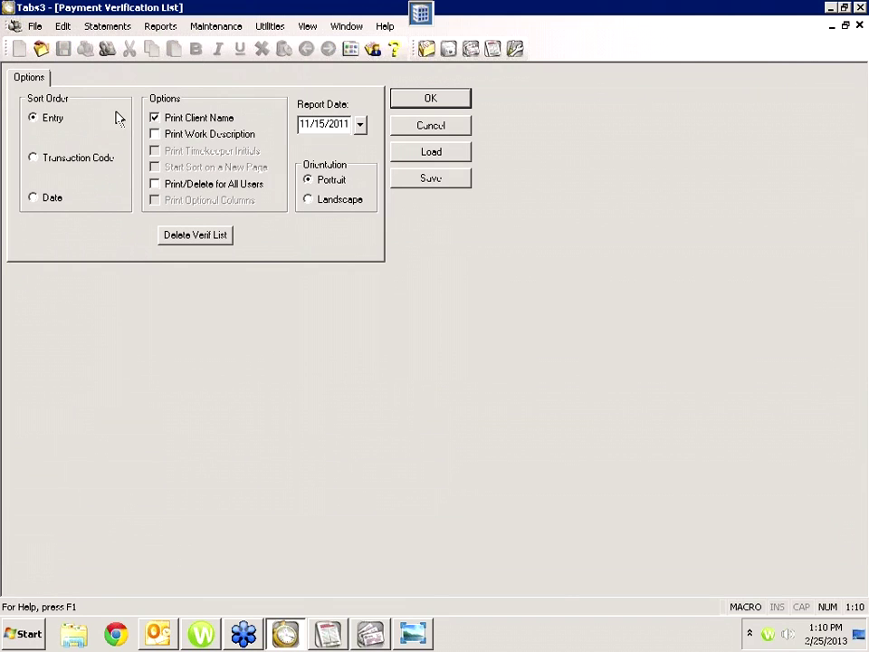
left_click(418, 128)
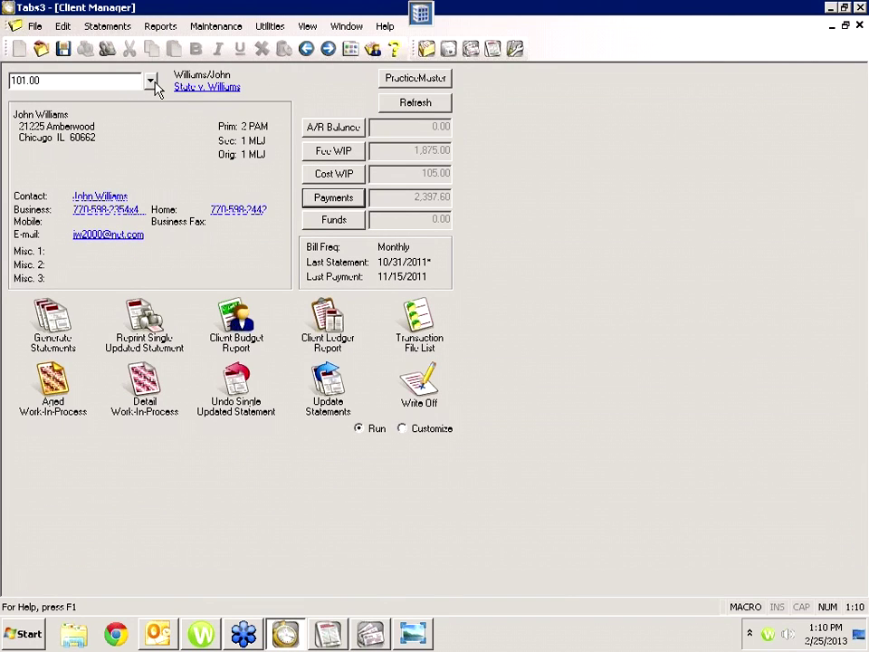
Step: Move to client 102.00 and enter a new 1,000.00 payment with check number 101
key("Down")
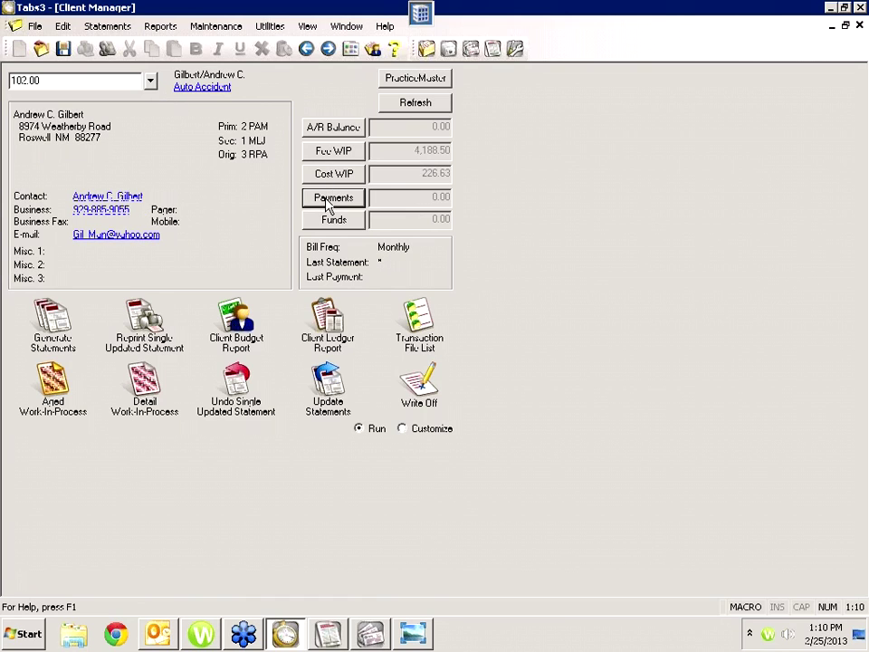
left_click(331, 198)
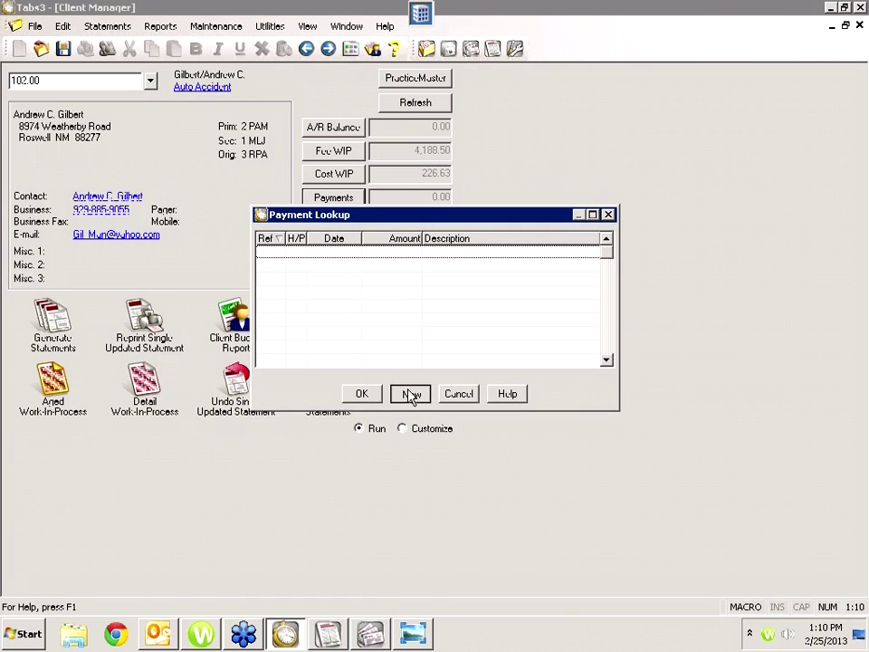
left_click(409, 393)
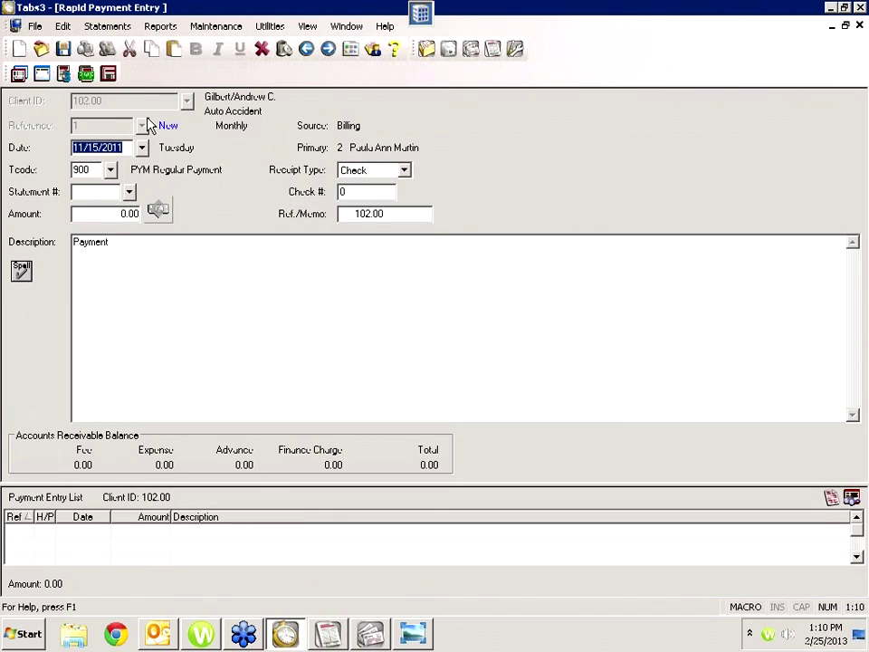
left_click(85, 75)
left_click(480, 343)
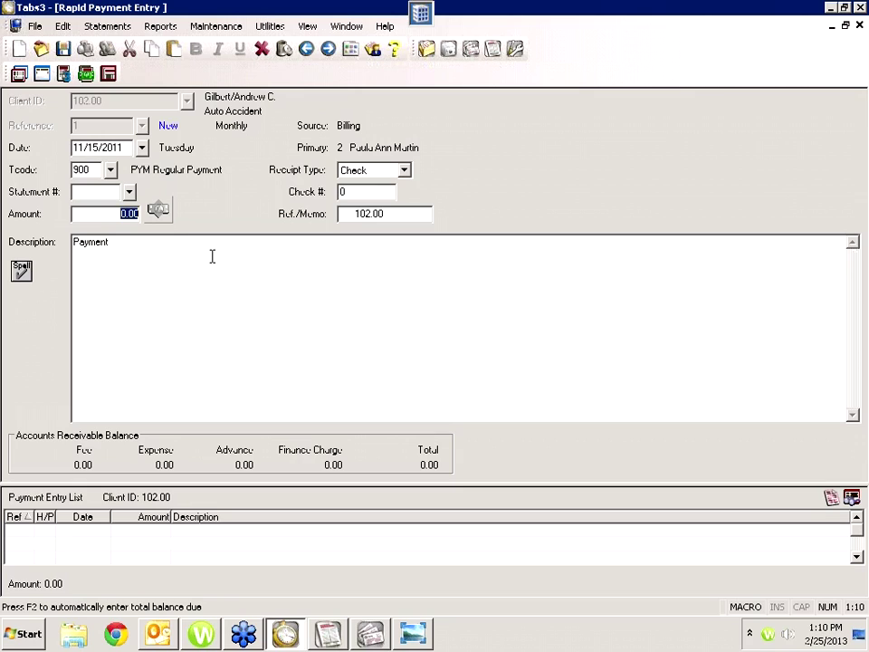
type("1000")
left_click(362, 193)
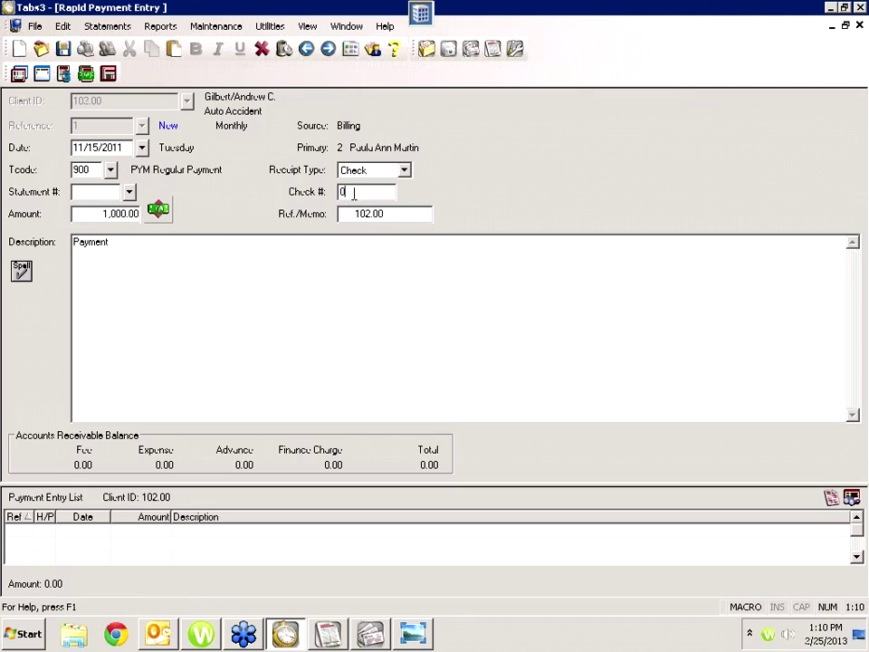
type("101")
Step: Try applying it to multiple matters, then discard it unsaved and close the verification list
left_click(85, 74)
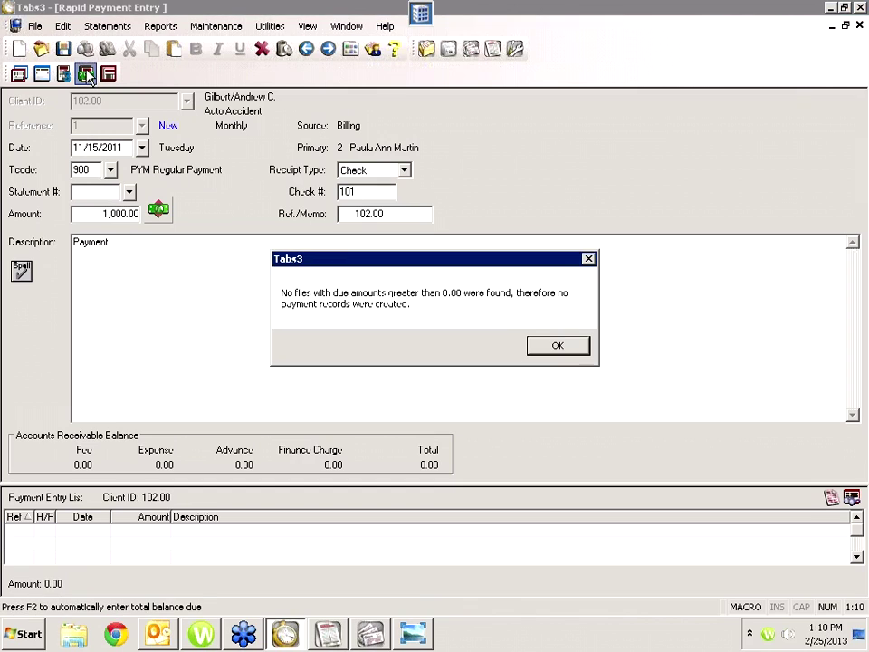
left_click(553, 346)
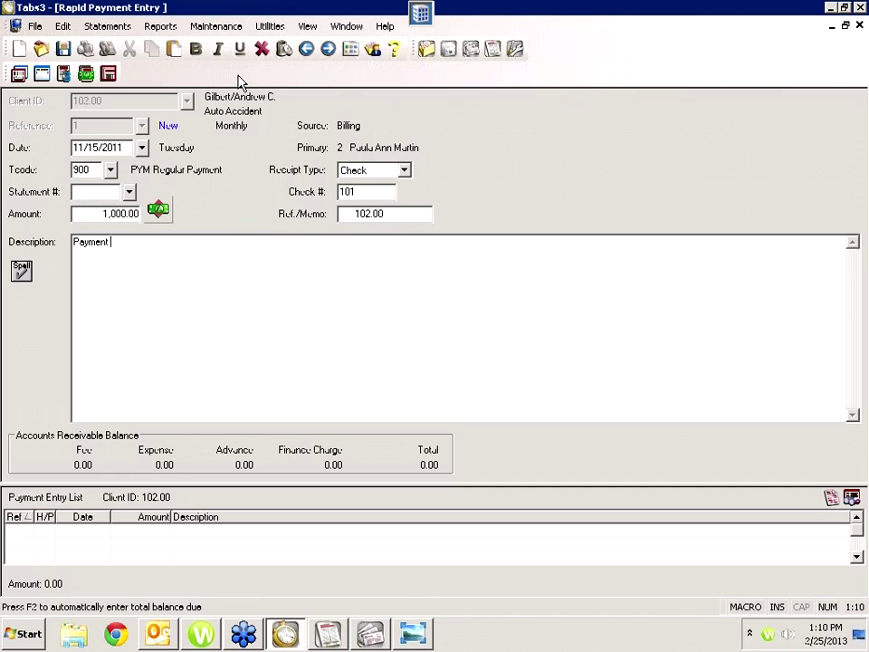
key("Escape")
left_click(446, 339)
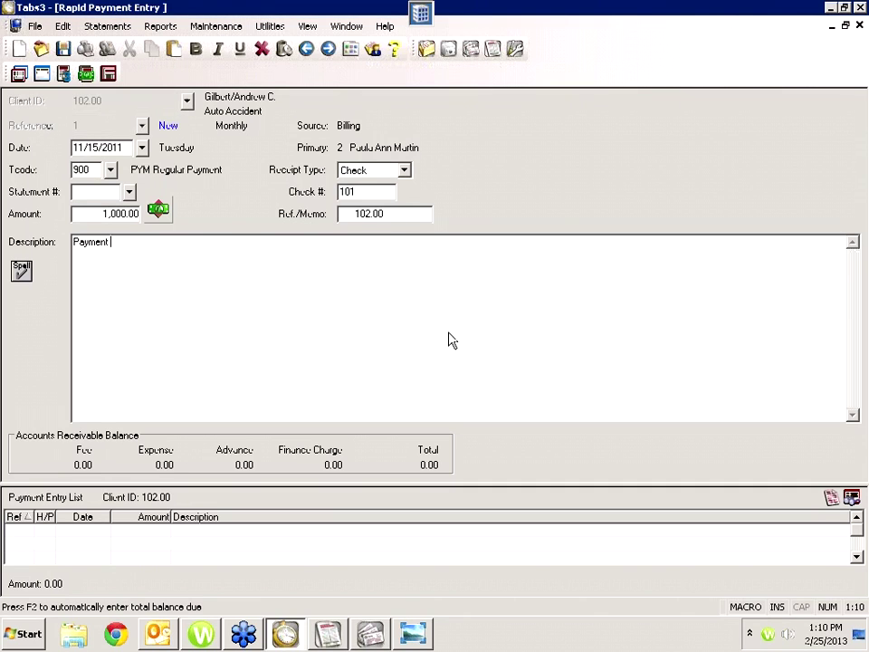
key("Escape")
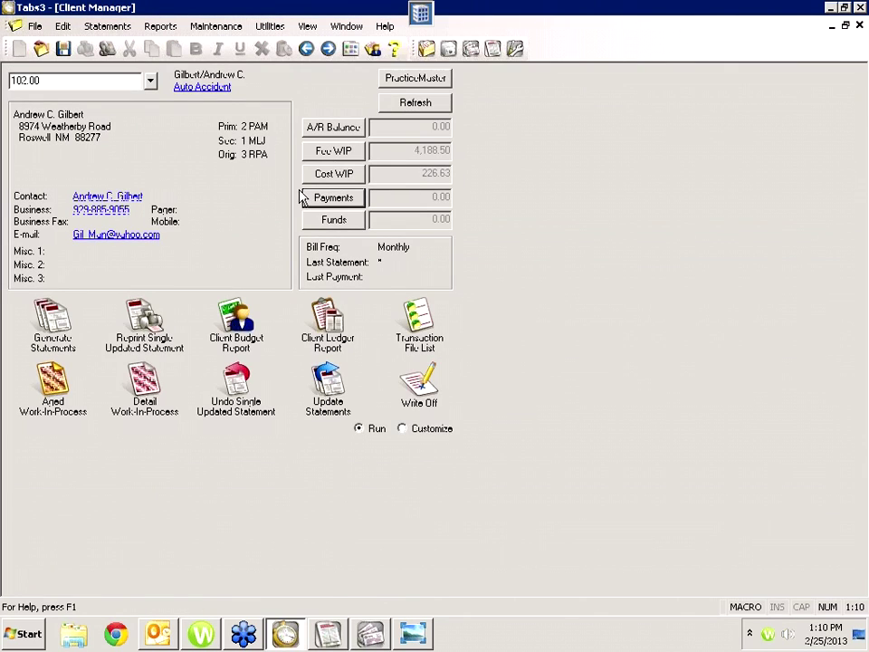
Step: Load client 850.00's Divorce matter and start a new payment with amount 1,000
left_click(120, 82)
type("white/Kelly")
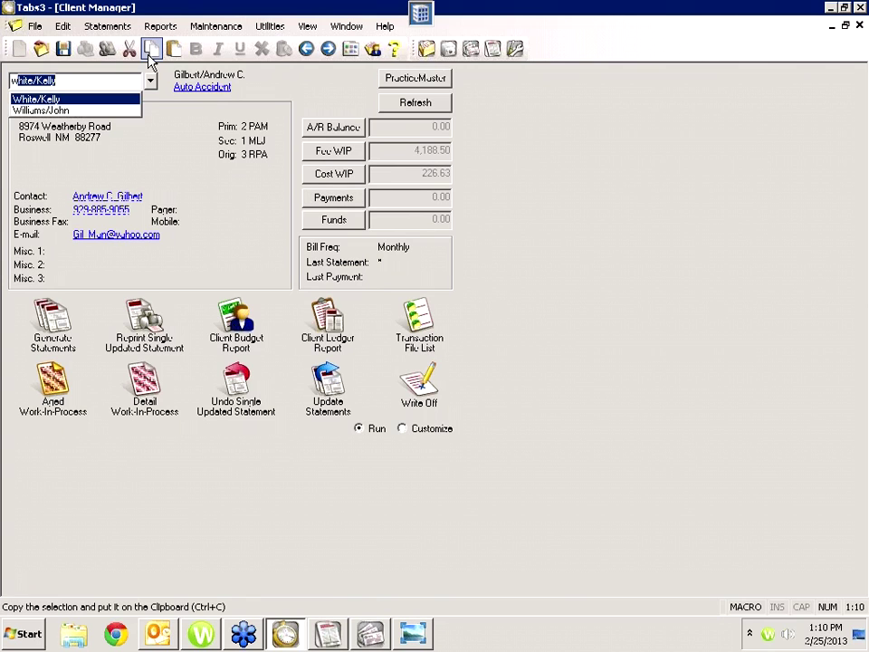
key("Return")
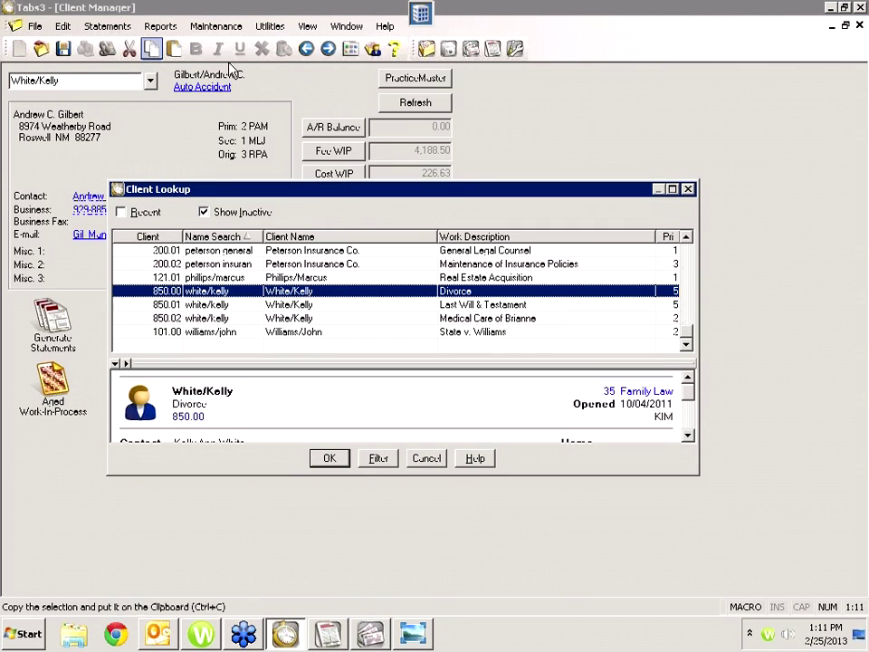
key("Return")
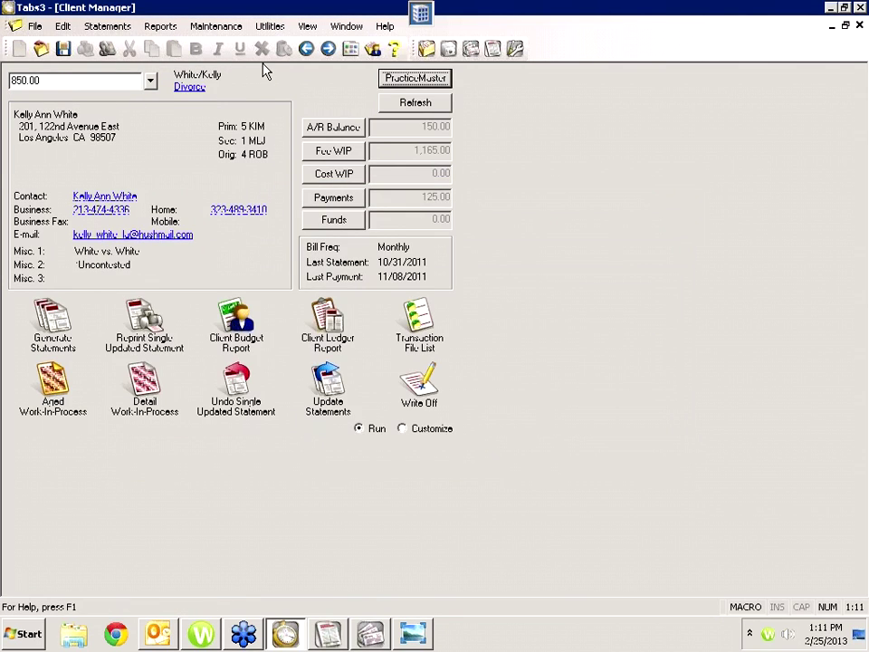
left_click(352, 200)
left_click(411, 393)
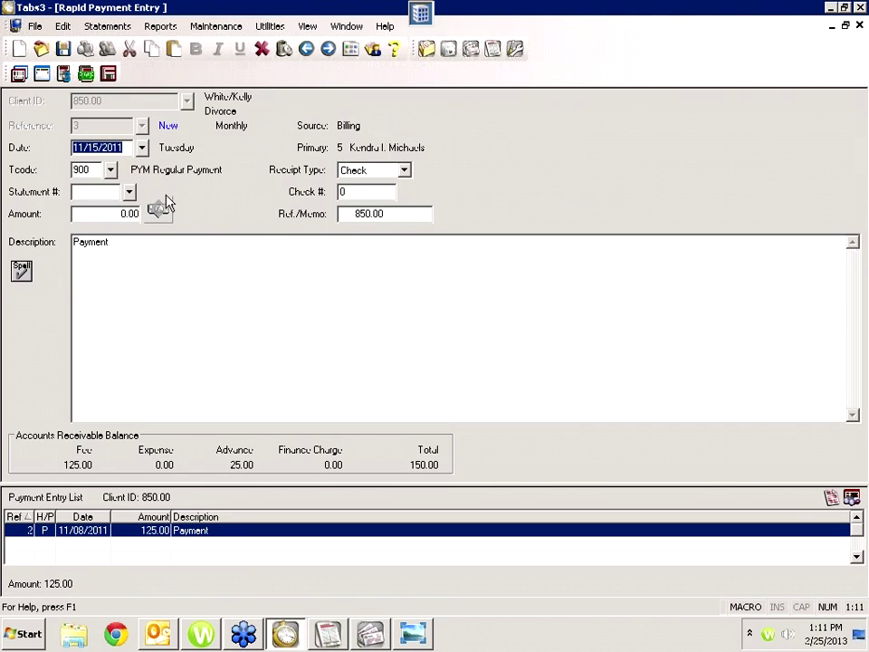
left_click(109, 213)
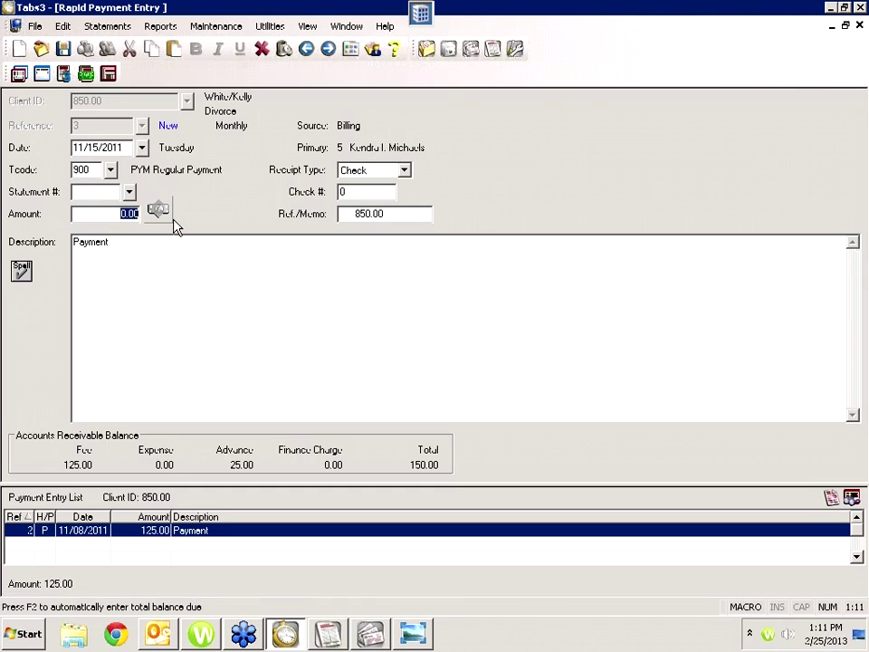
type("1,")
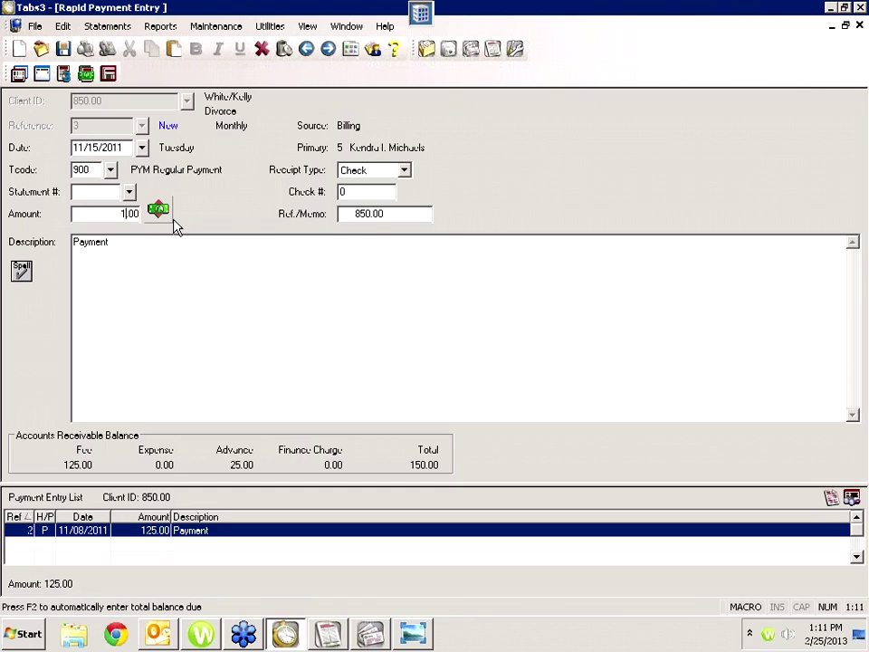
type("000")
Step: Allocate 150.00 to the 850.00 Divorce matter in the multiple-matter split, then cancel the allocation
left_click(86, 75)
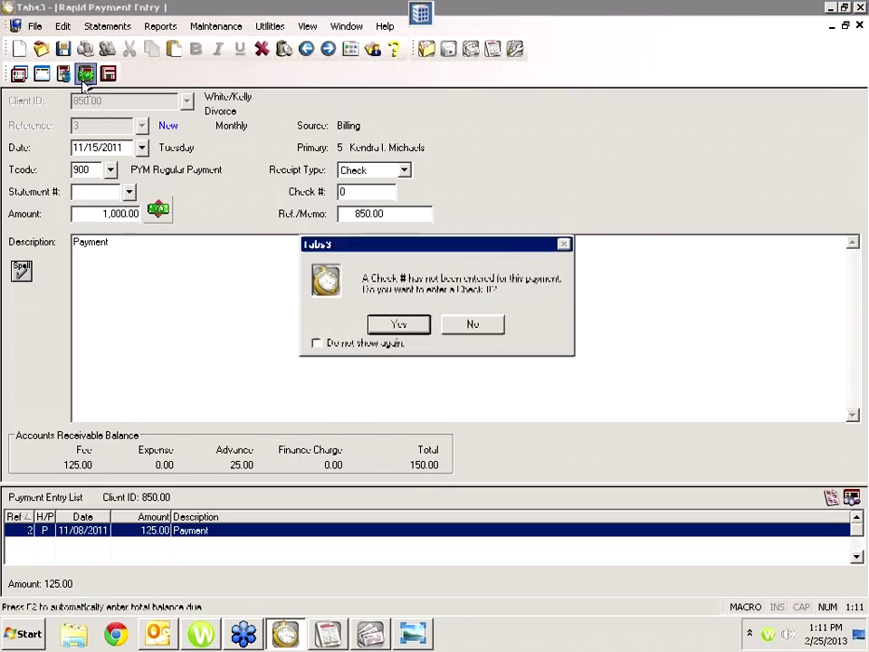
left_click(474, 326)
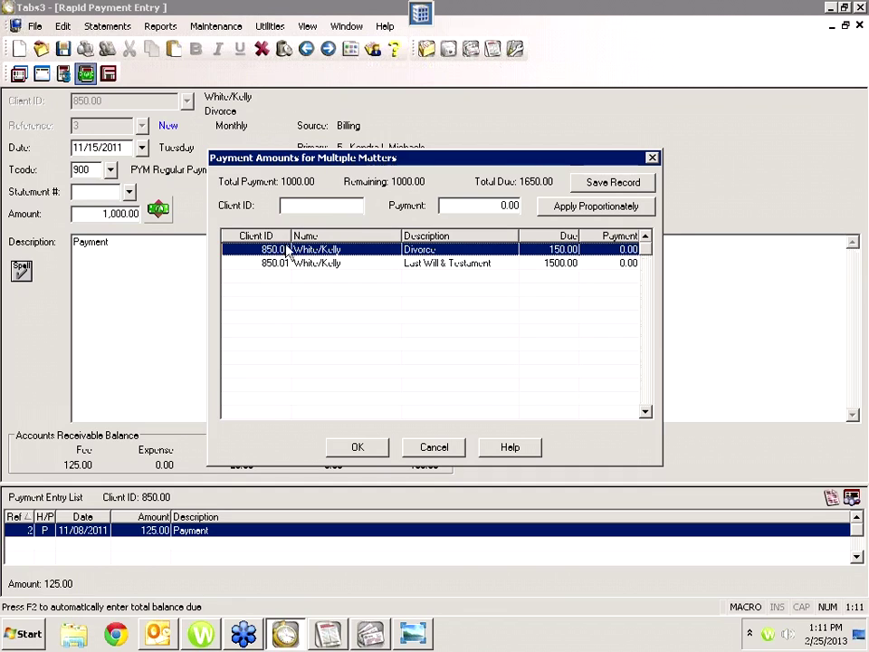
double_click(258, 250)
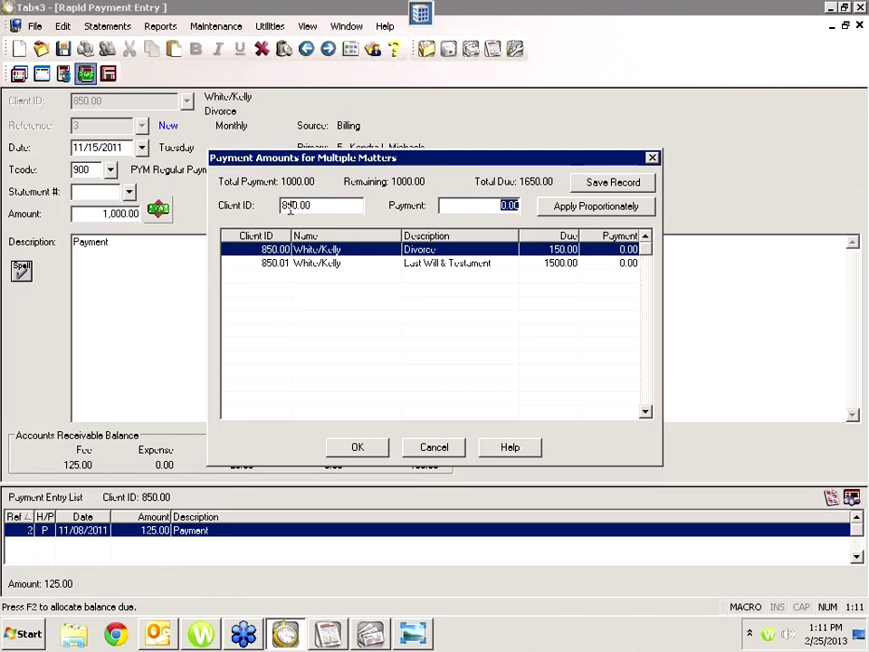
type("15")
left_click(610, 182)
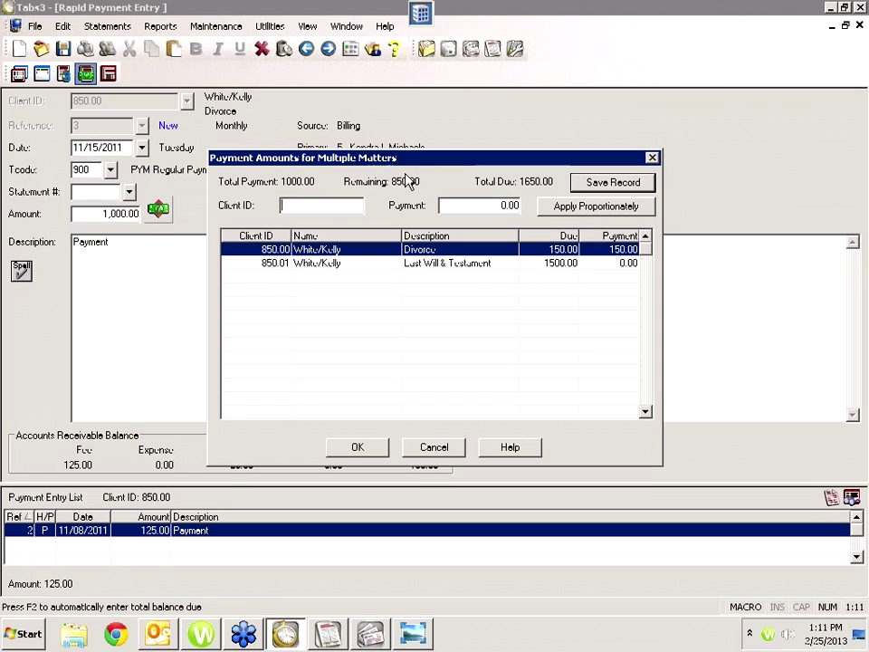
left_click(322, 264)
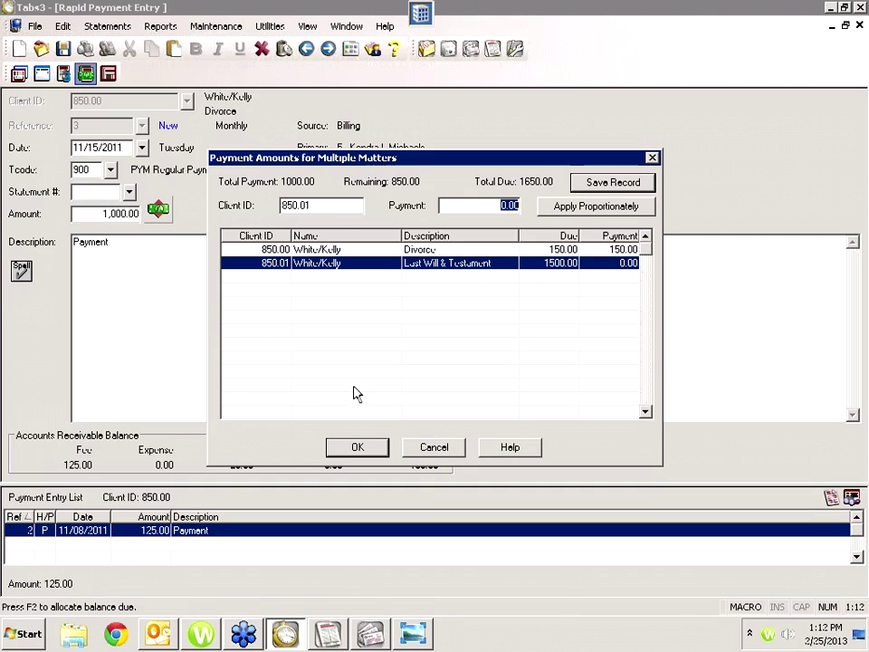
left_click(433, 447)
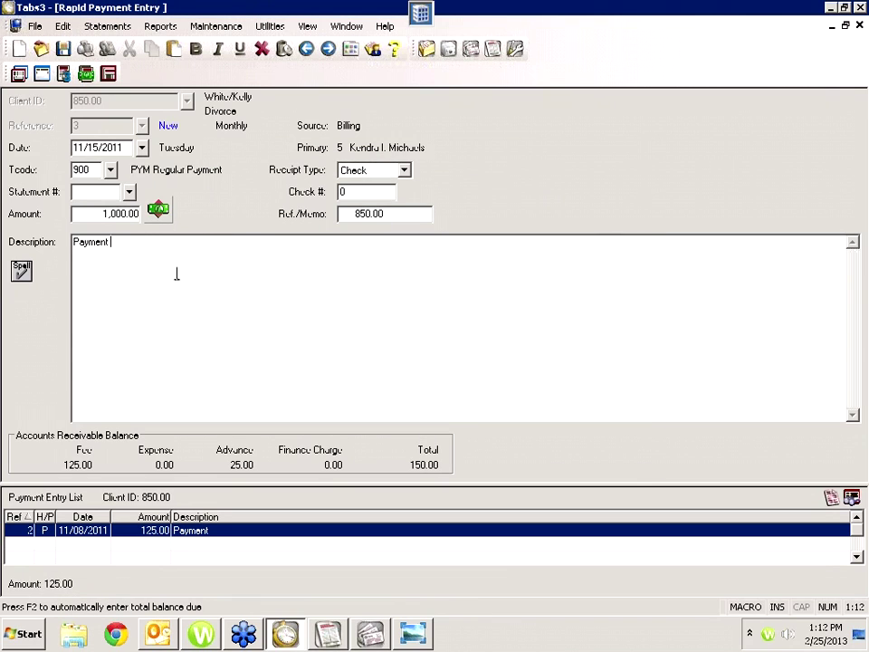
Step: Save via GLS Integration, then load the 125.00 Ref 2 payment dated 11/08/2011
left_click(109, 73)
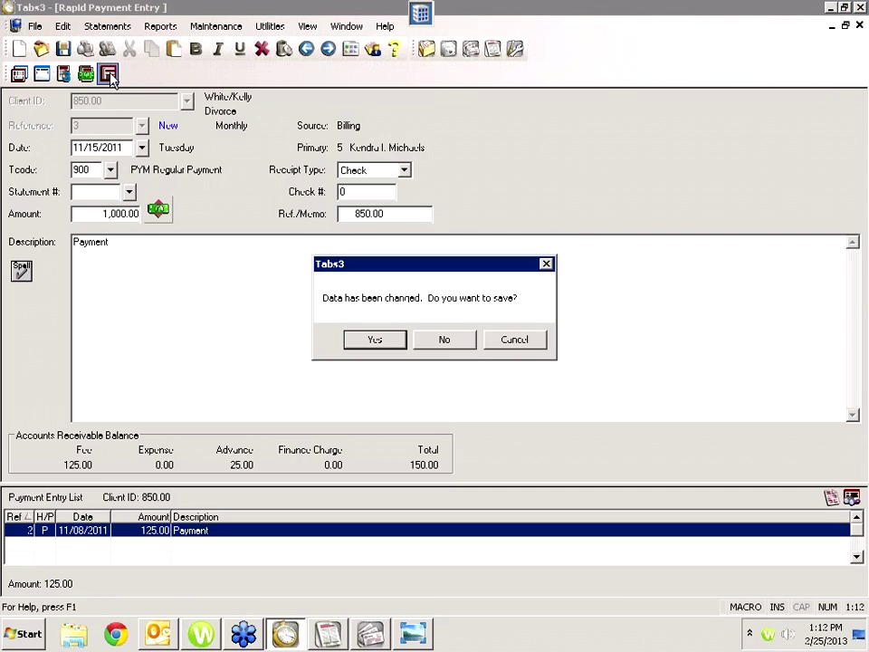
left_click(394, 340)
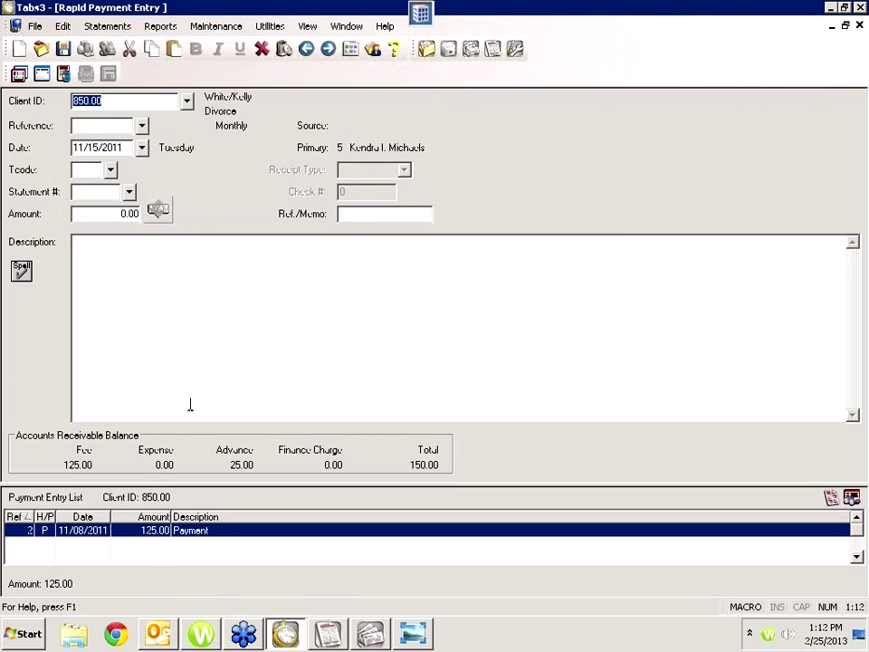
left_click(177, 534)
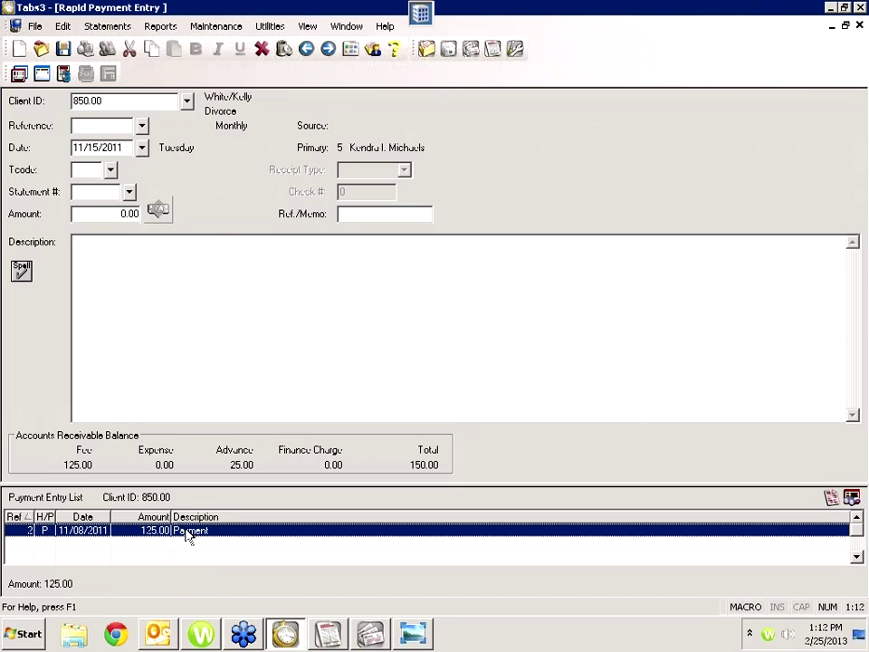
double_click(238, 538)
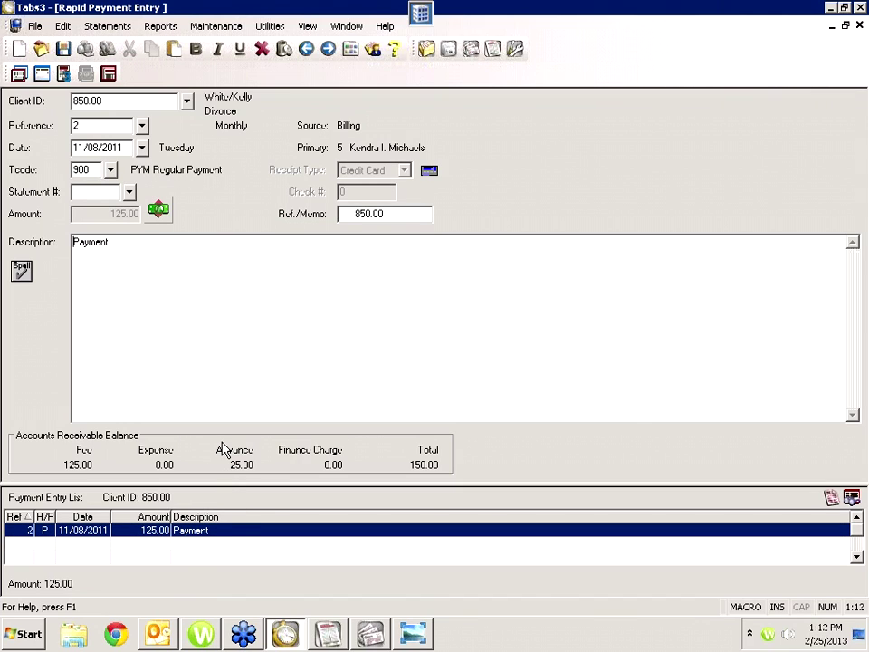
Step: Review the GLS journal entries for the 125.00 payment, then close GLS Integration despite the mismatch warning
left_click(107, 73)
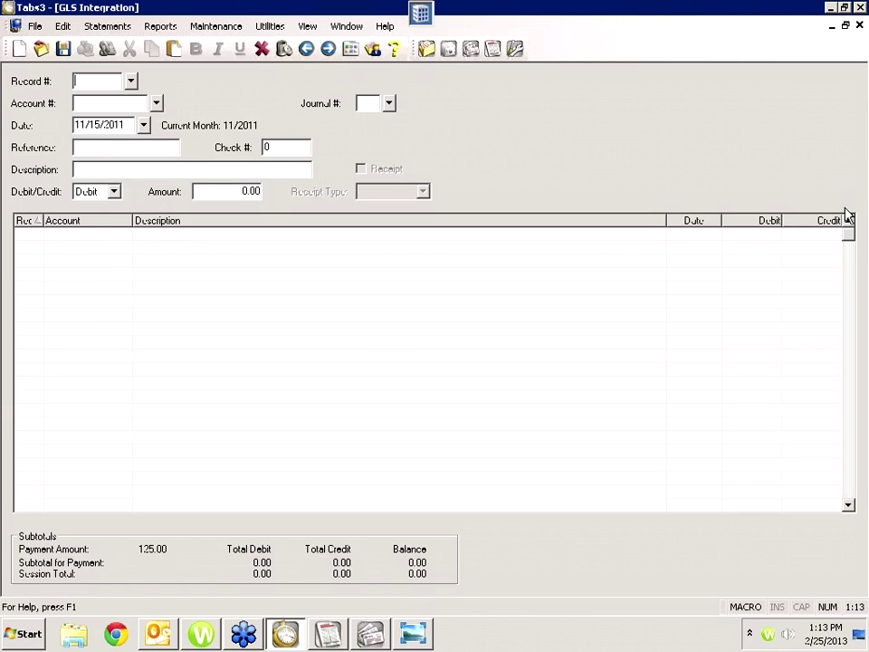
left_click(859, 25)
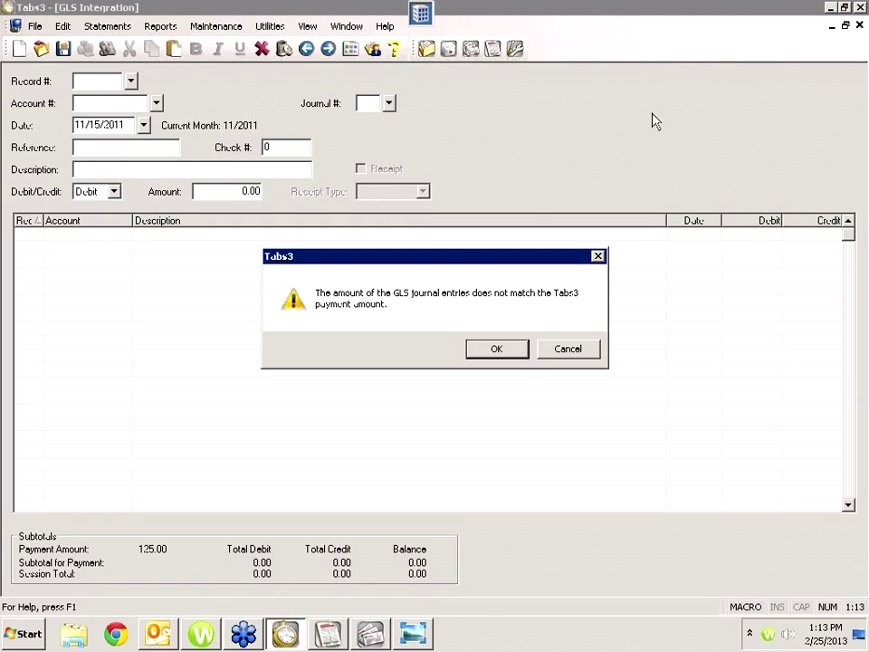
left_click(574, 353)
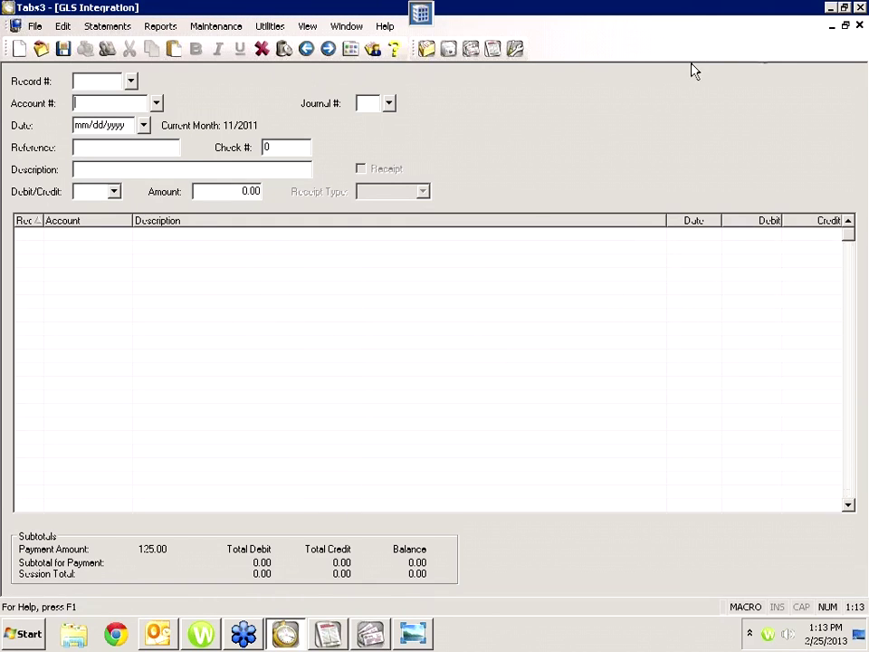
left_click(860, 25)
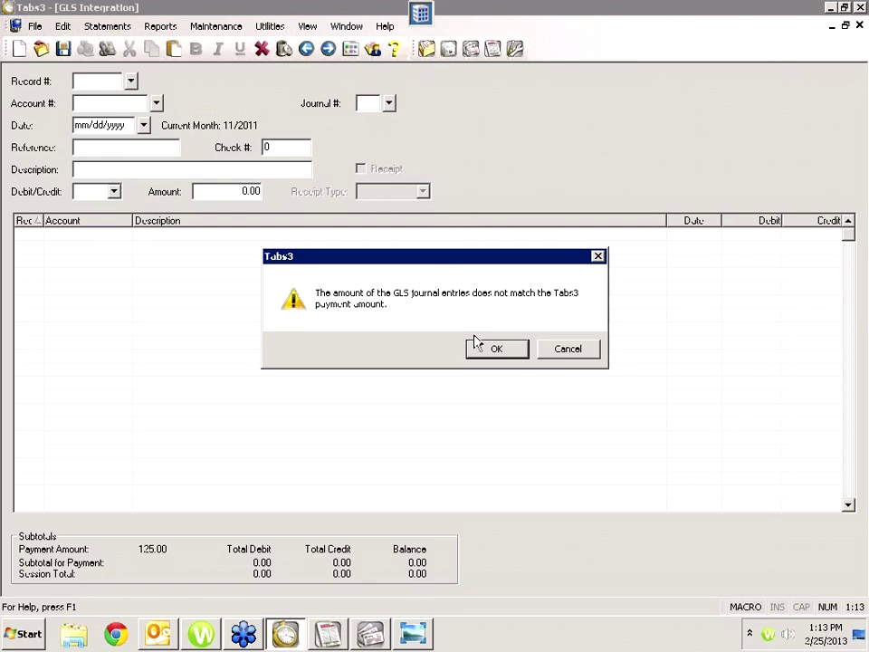
left_click(563, 349)
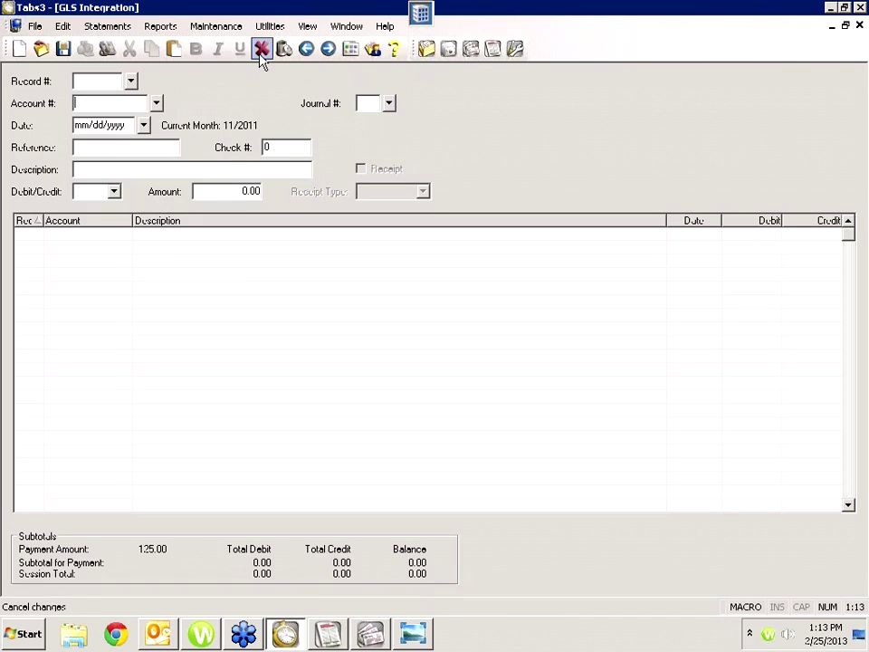
left_click(40, 49)
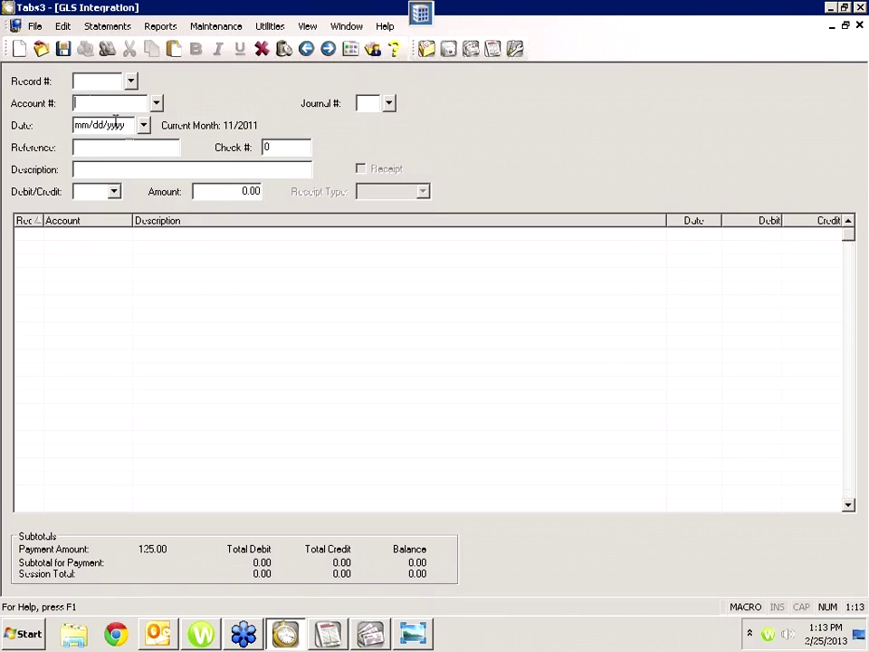
left_click(512, 354)
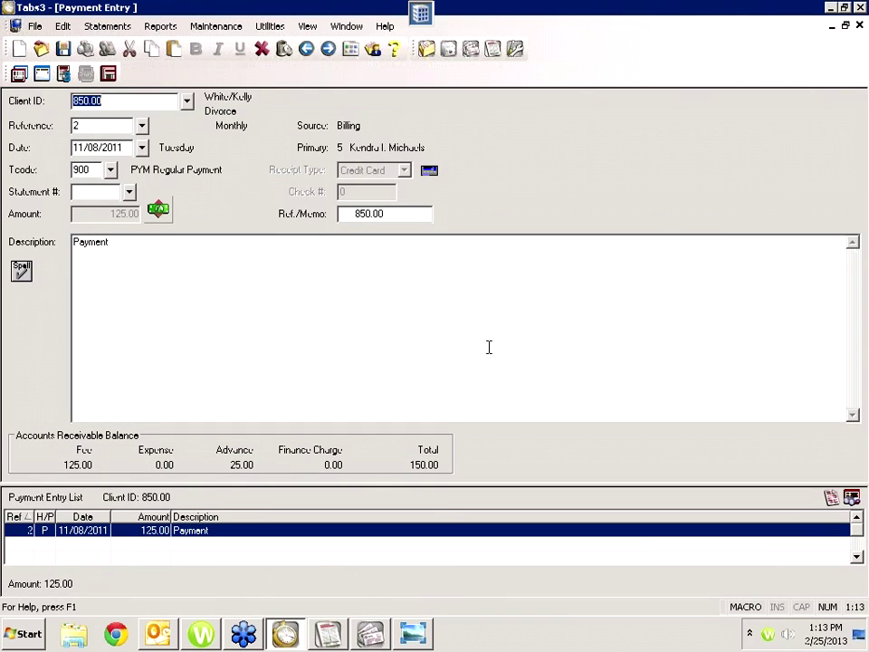
Step: Open Payment Allocation for the 125.00 credit-card payment from beside the Amount field
left_click(159, 211)
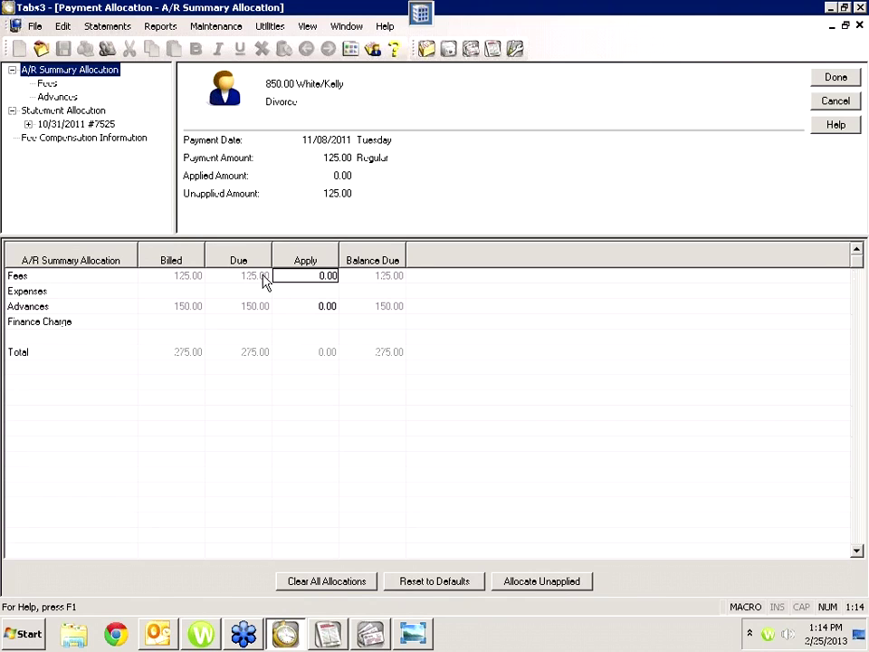
Step: Inspect the Fees and Advances portions of the 150.00 balance available for the payment
left_click(47, 85)
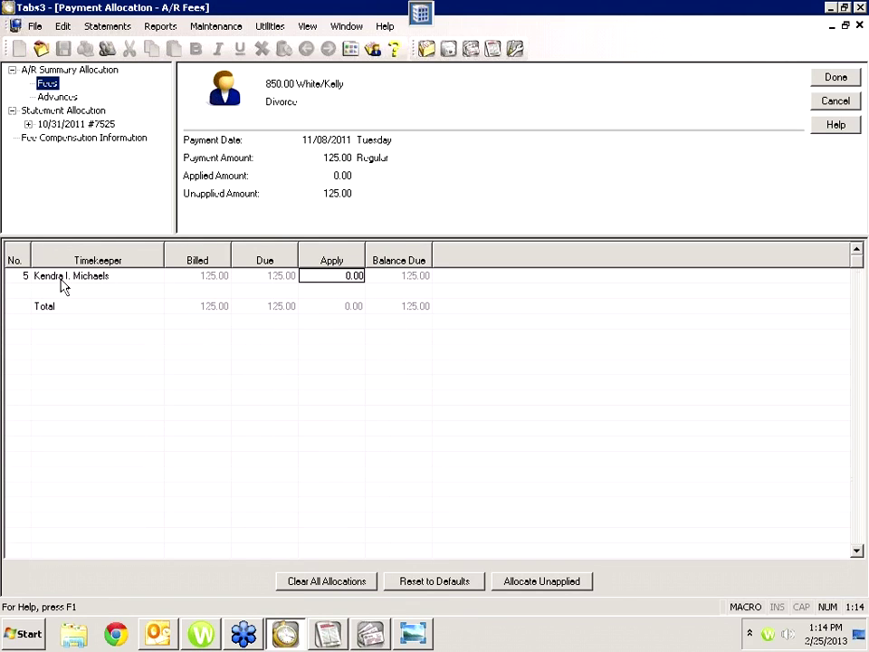
left_click(351, 278)
left_click(60, 96)
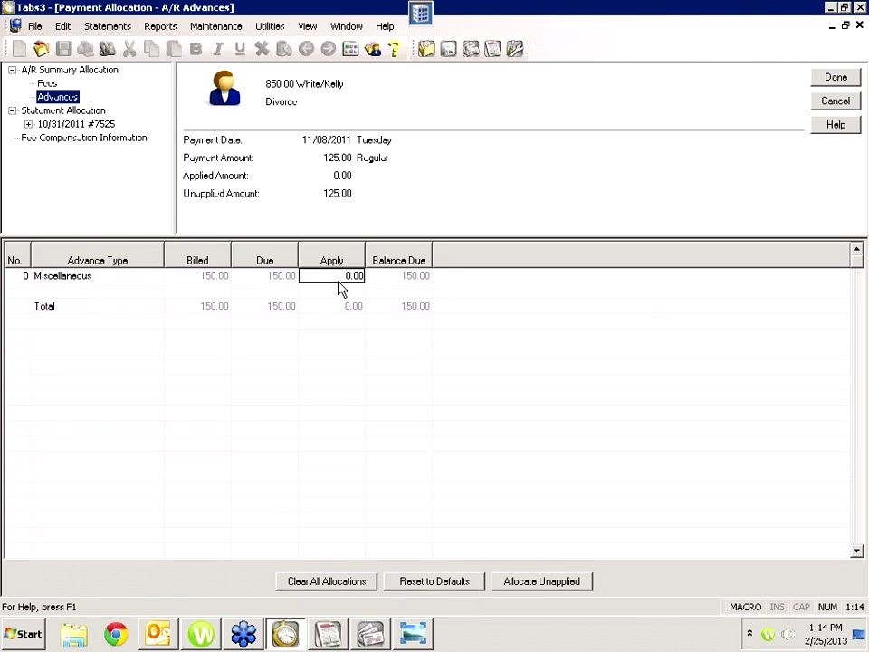
left_click(351, 281)
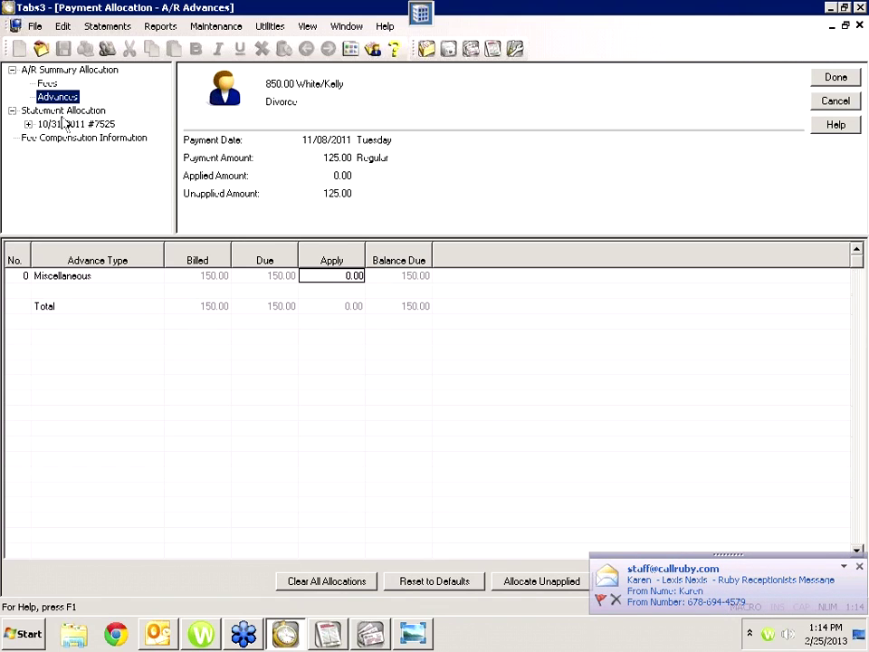
Step: Expand statement #7525 to review its fees, advances and Fee Compensation Information, then close the allocation unapplied
left_click(28, 125)
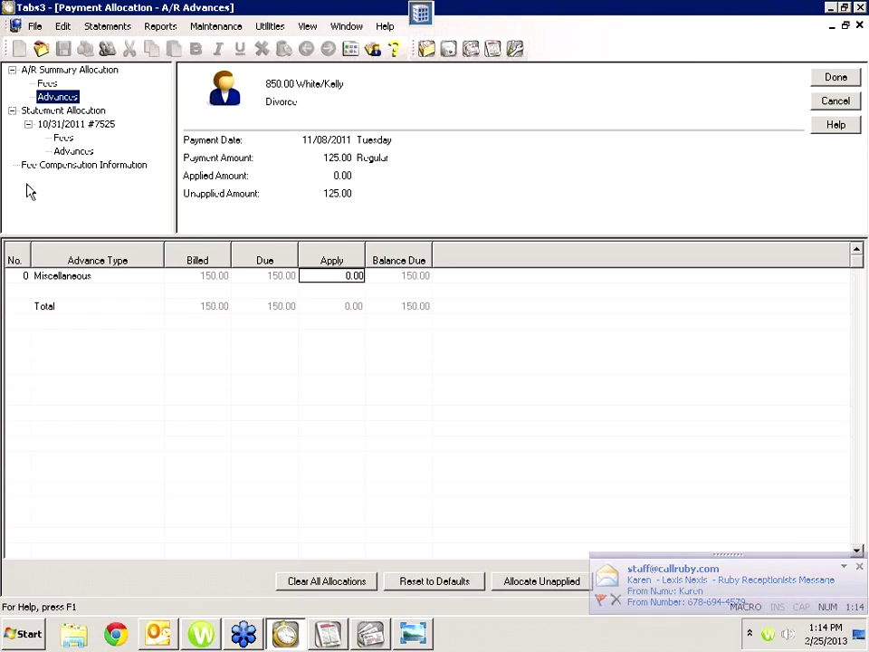
left_click(63, 139)
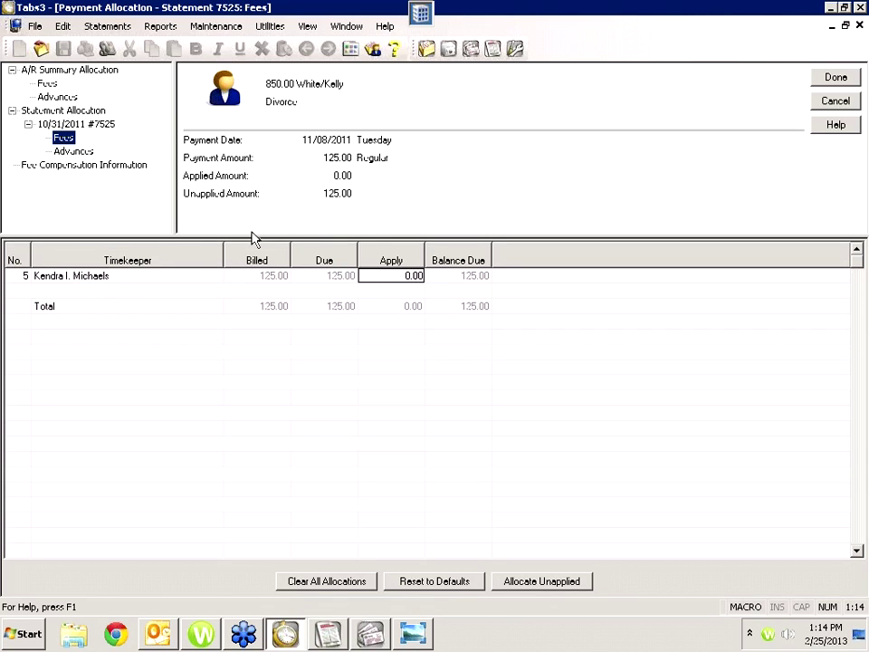
left_click(62, 150)
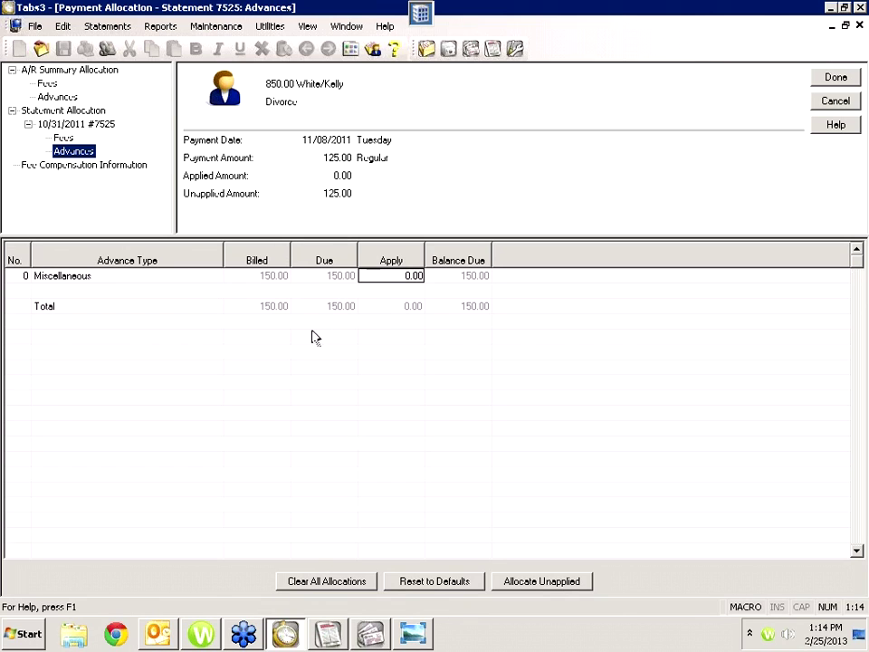
left_click(77, 167)
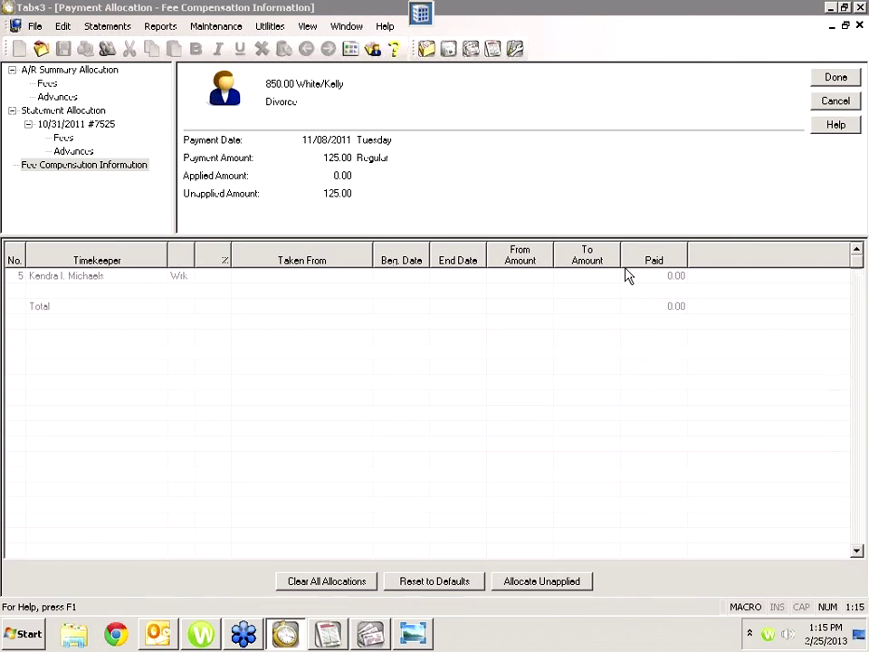
left_click(859, 26)
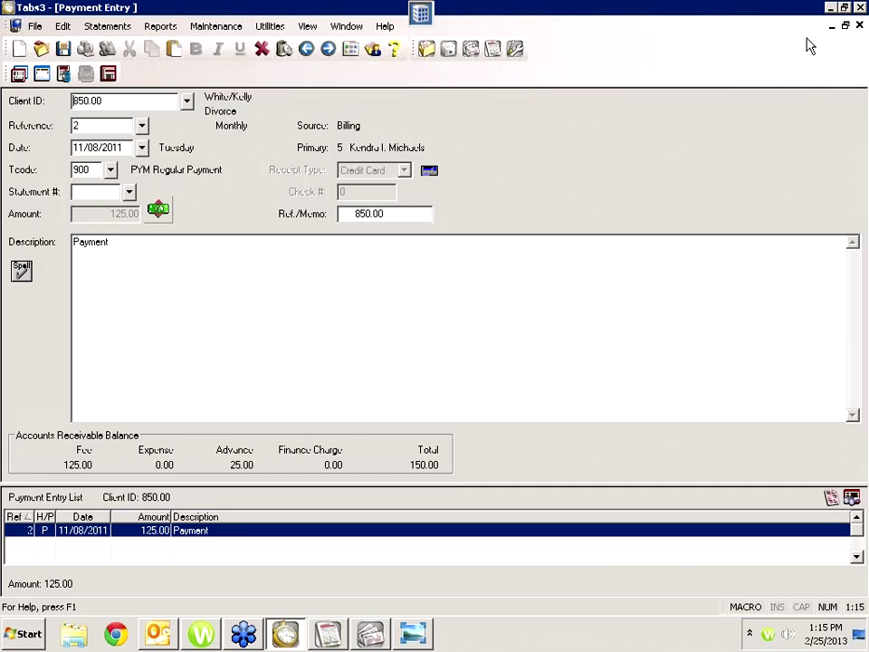
Step: Leave Payment Entry without the verification list and start a new fee from the client's Fee WIP lookup
left_click(859, 27)
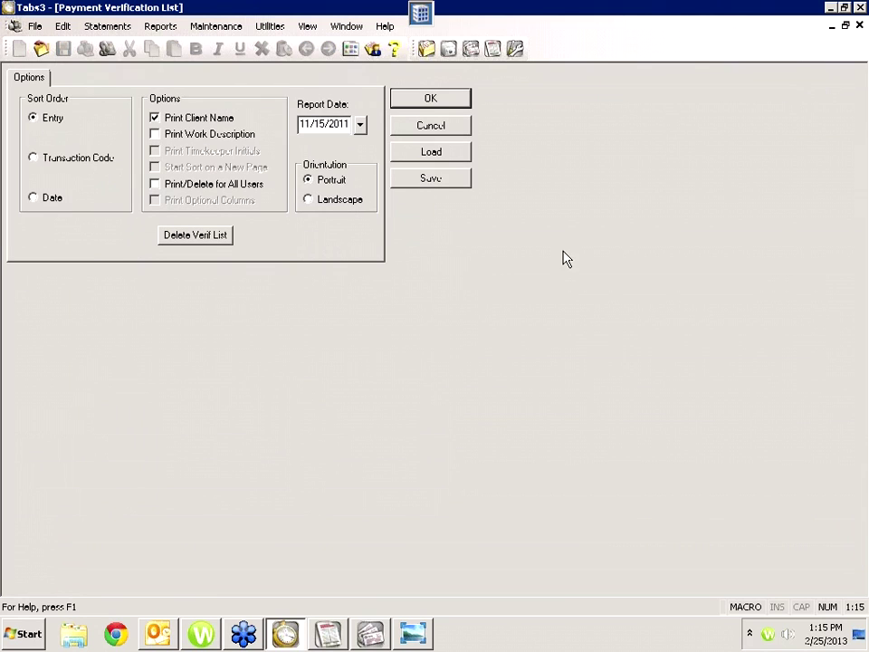
left_click(445, 130)
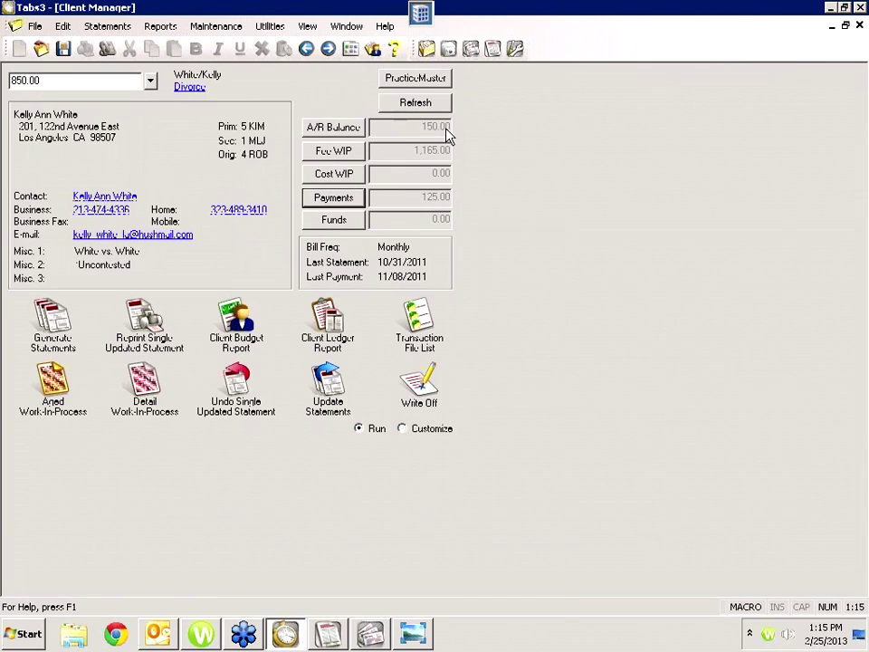
left_click(333, 150)
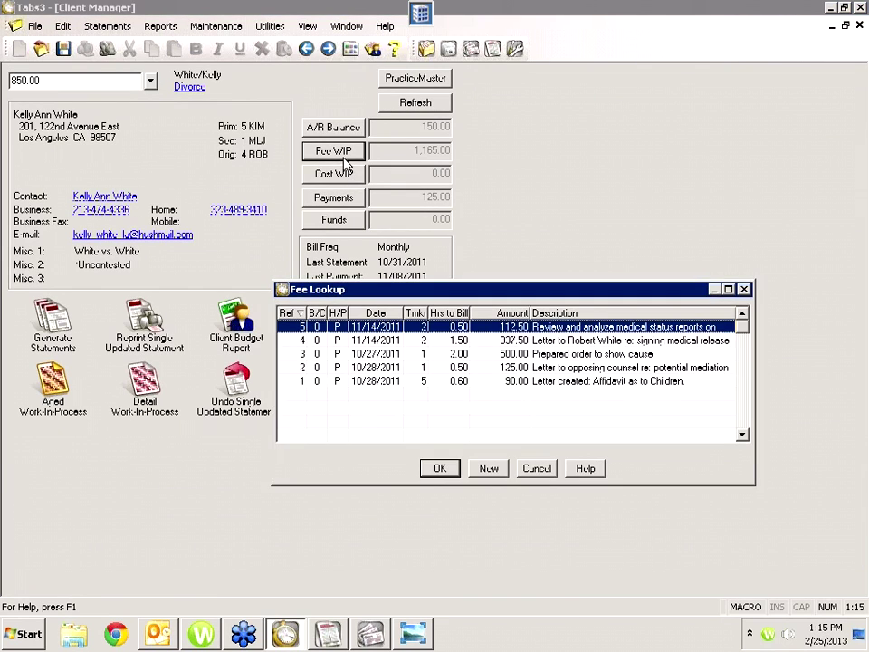
left_click(489, 469)
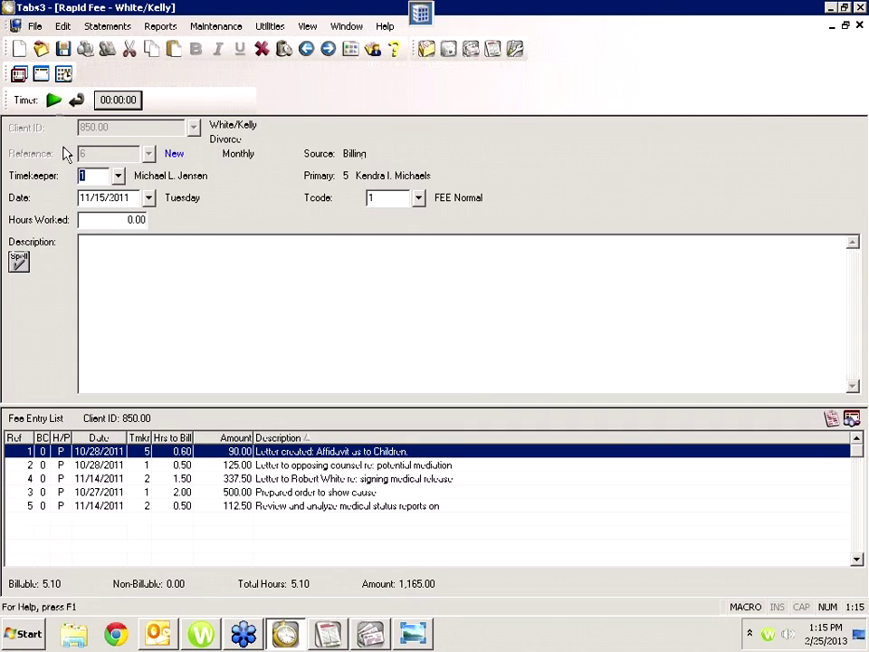
Step: Toggle the Fee Entry List off and on, then drag the splitter so all five fees show
left_click(43, 76)
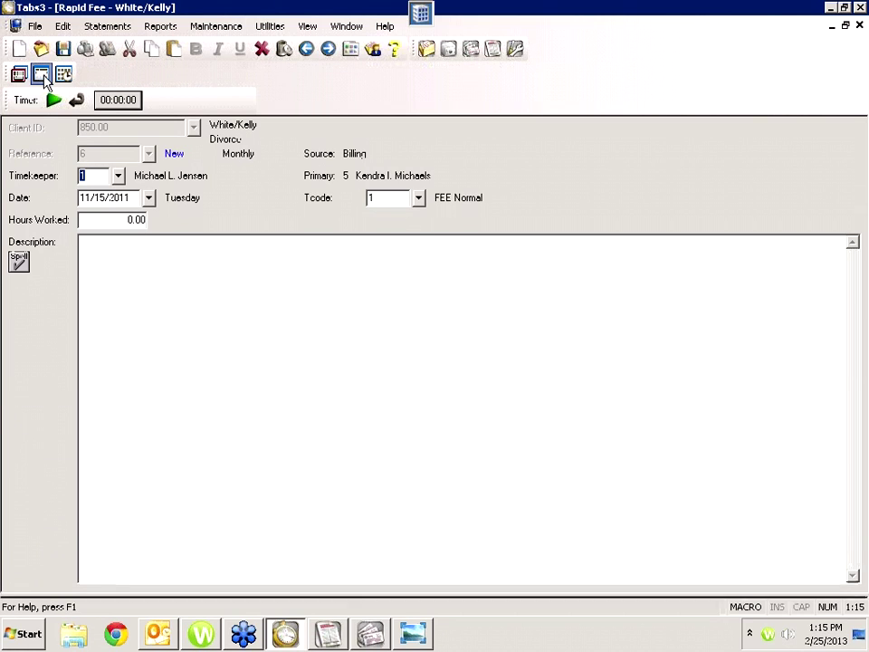
left_click(42, 76)
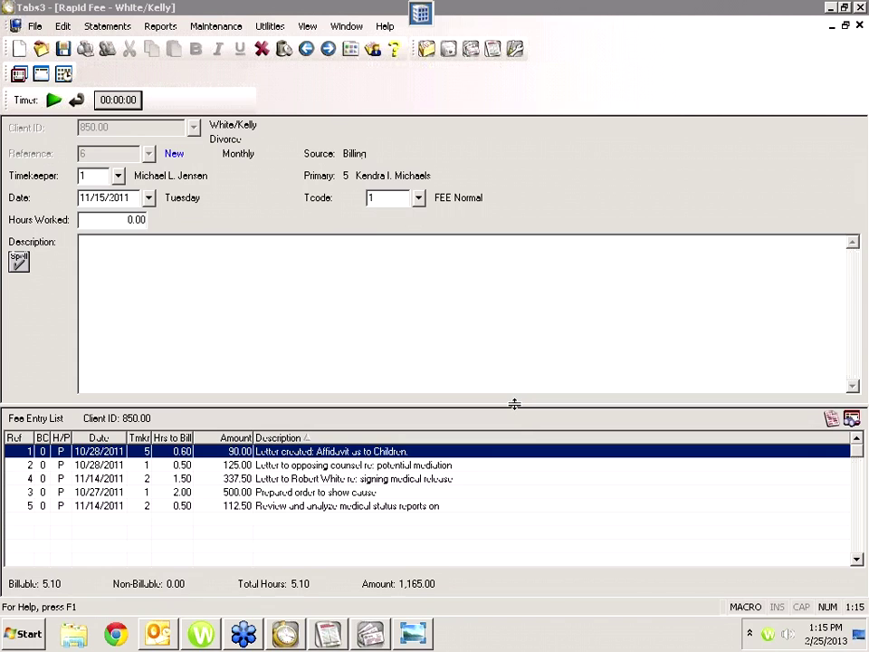
mouse_move(515, 404)
left_mouse_down()
mouse_move(520, 358)
mouse_move(518, 401)
left_mouse_up()
left_click_drag(518, 402, 520, 477)
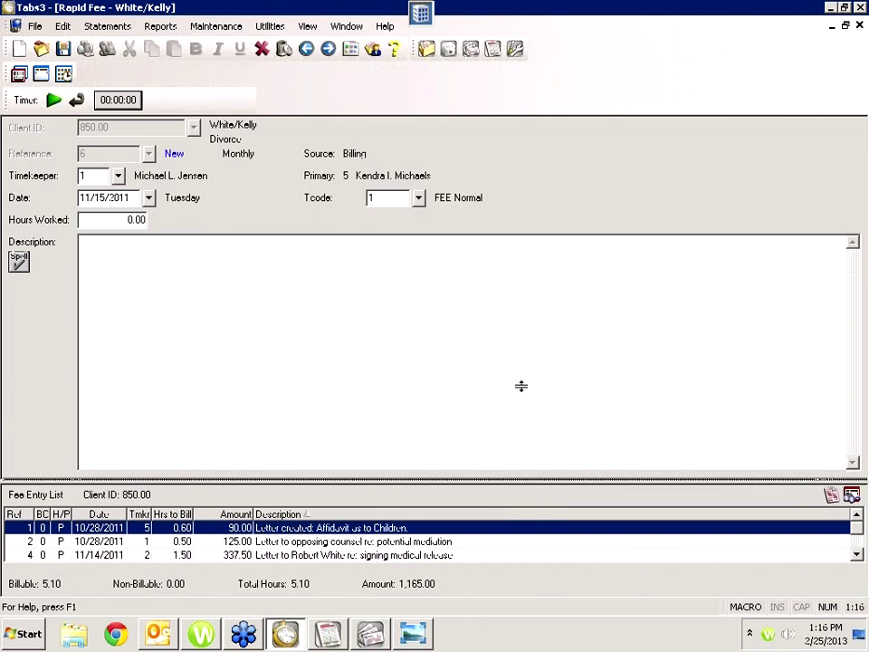
left_click_drag(521, 387, 519, 370)
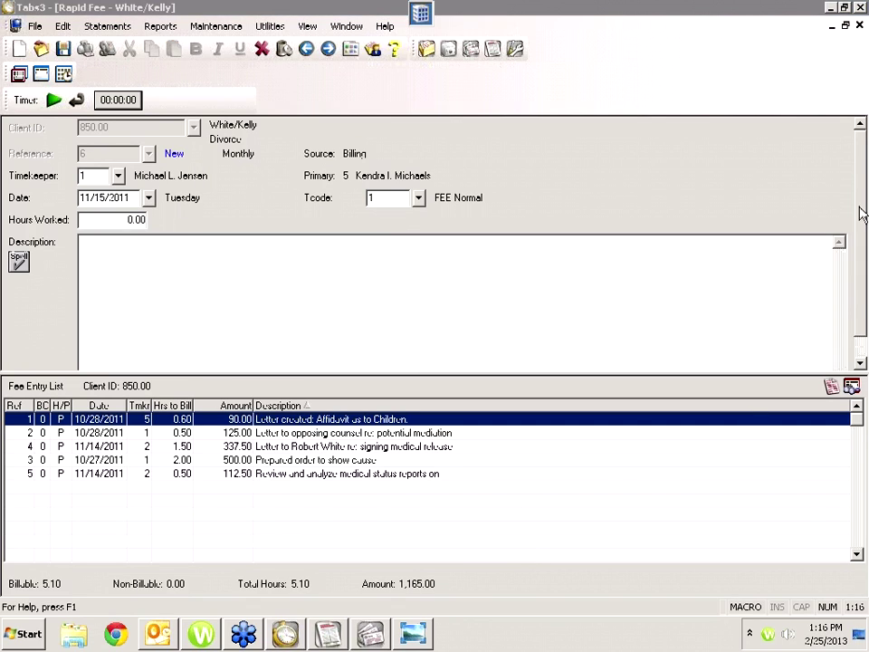
Step: Include archived records in the fee list, showing seven fees totalling 1,370.00, then recheck the view options
left_click(852, 387)
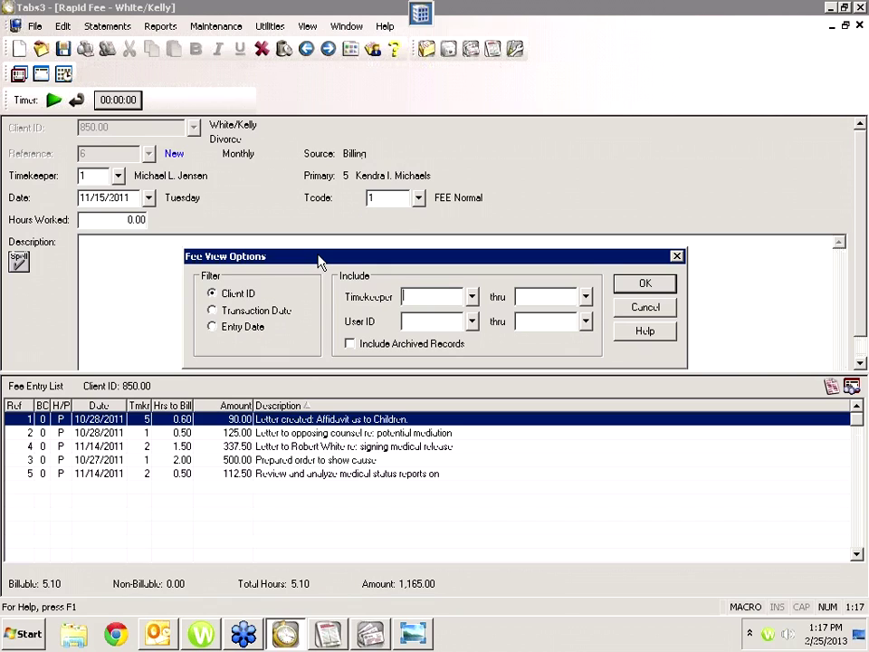
left_click(351, 347)
left_click(639, 295)
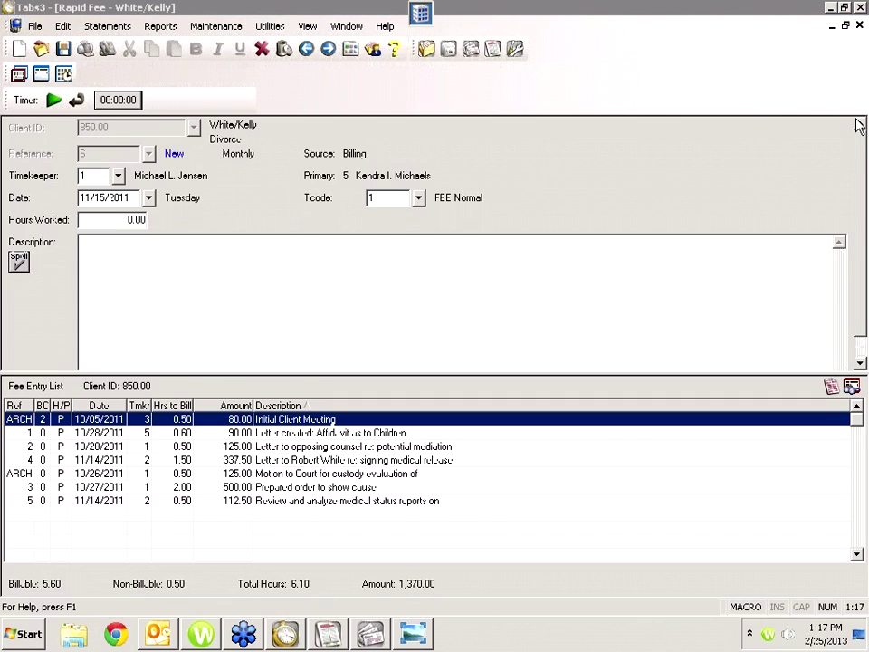
left_click(852, 386)
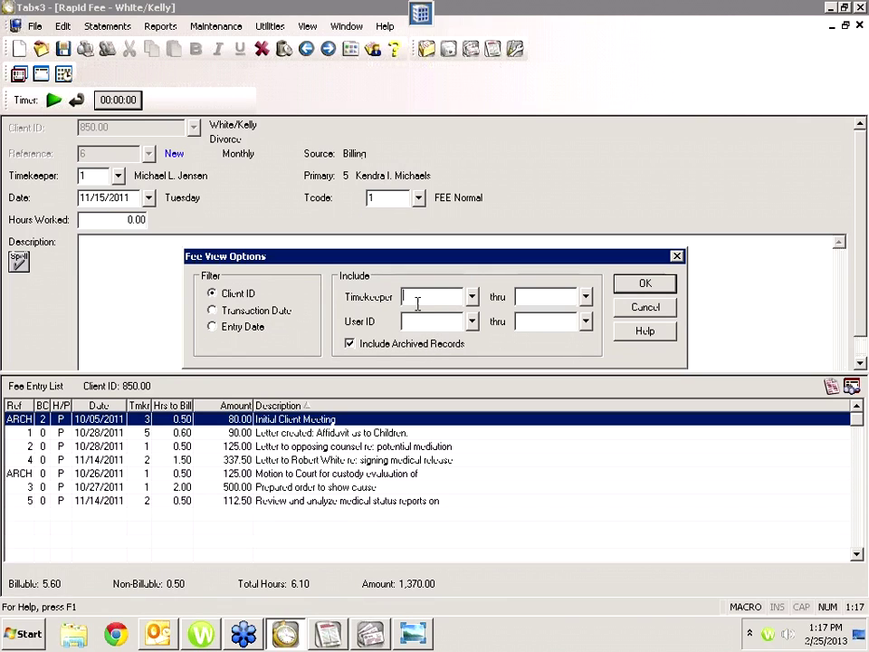
left_click(640, 309)
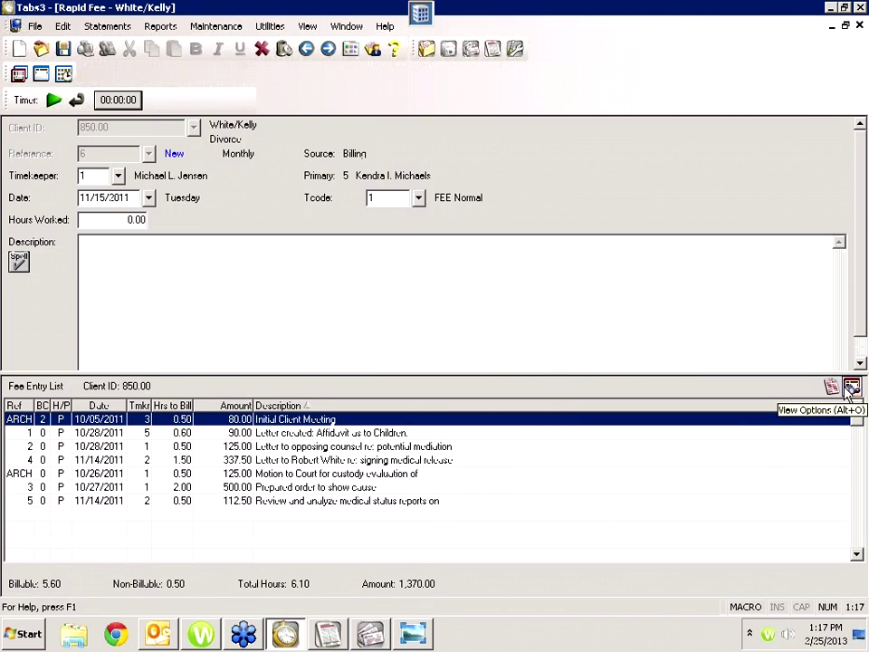
Step: Toggle the Fee Entry List and look at its print options, closing them without printing
left_click(40, 74)
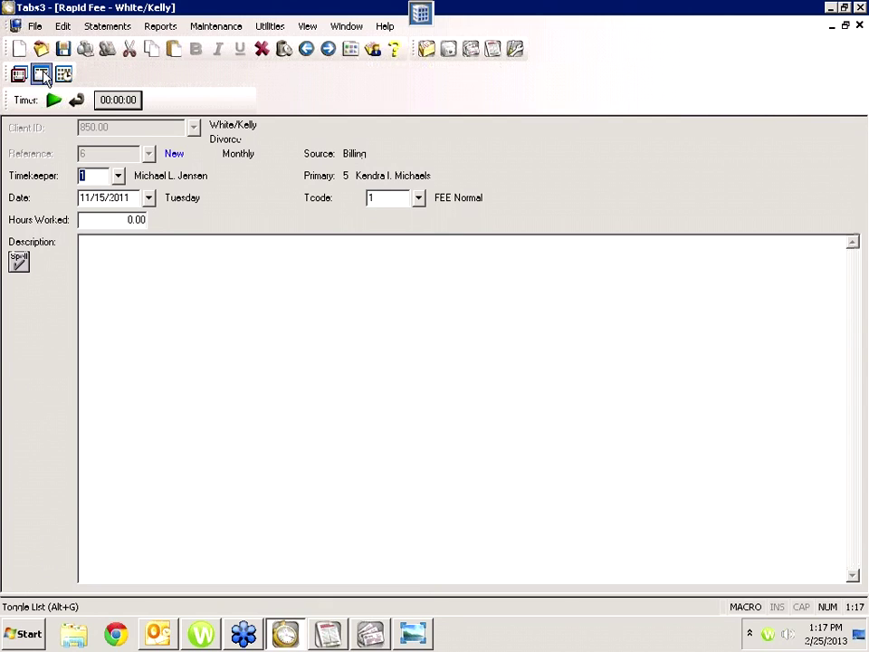
left_click(18, 73)
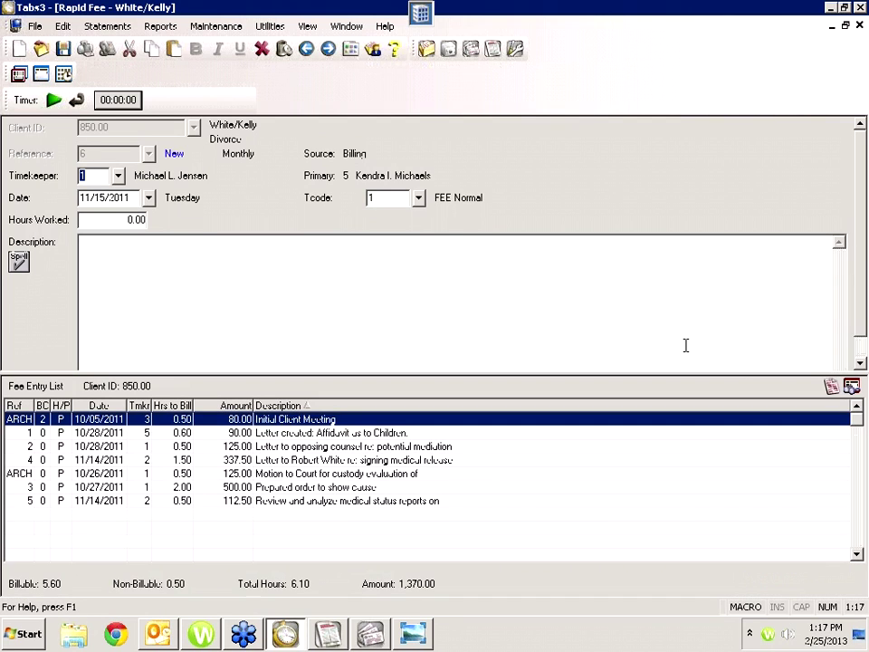
left_click(832, 389)
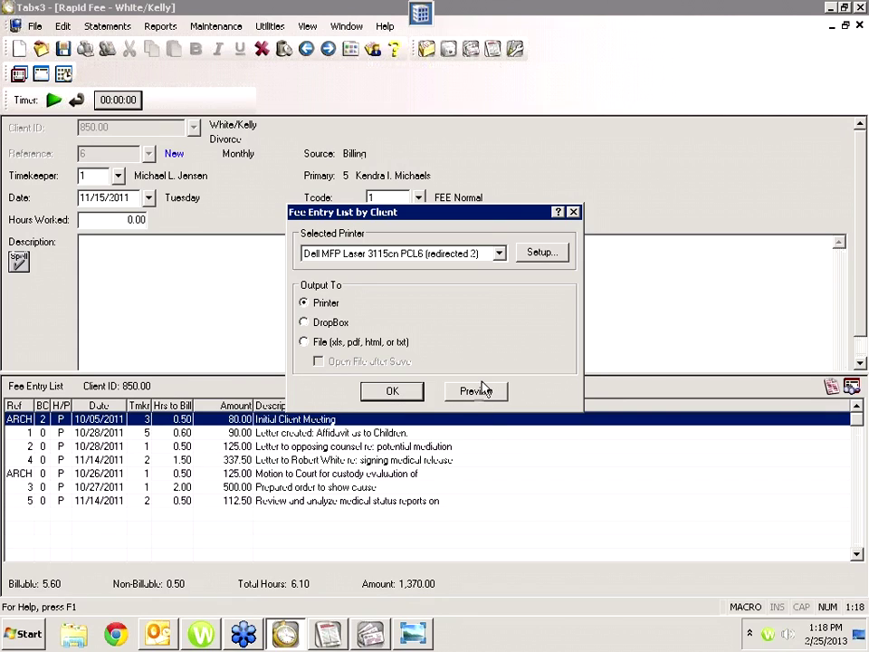
left_click(394, 398)
left_click(573, 212)
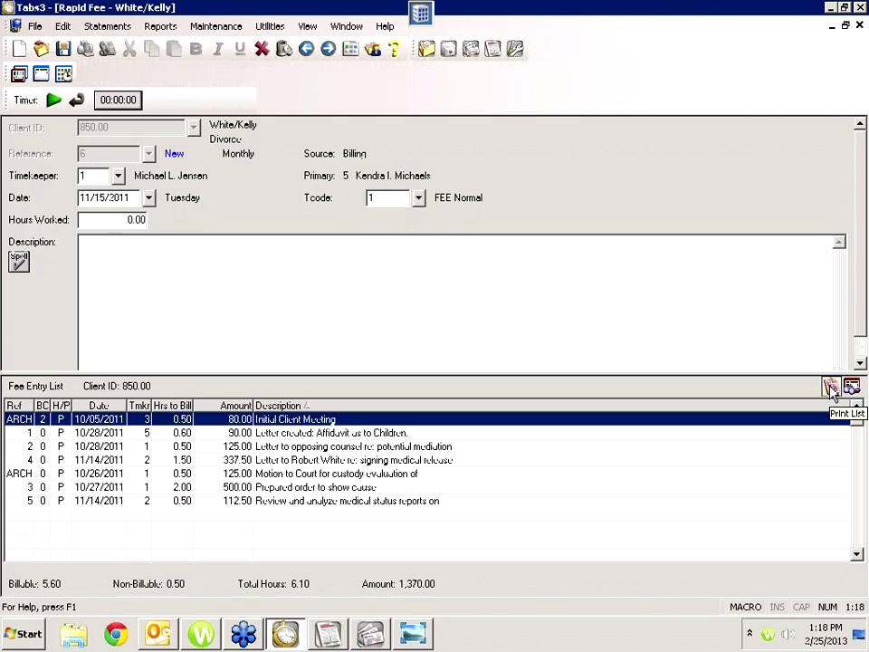
Step: Enlarge the Description area with the splitter and hide the Fee Entry List
left_click(40, 76)
left_click(39, 76)
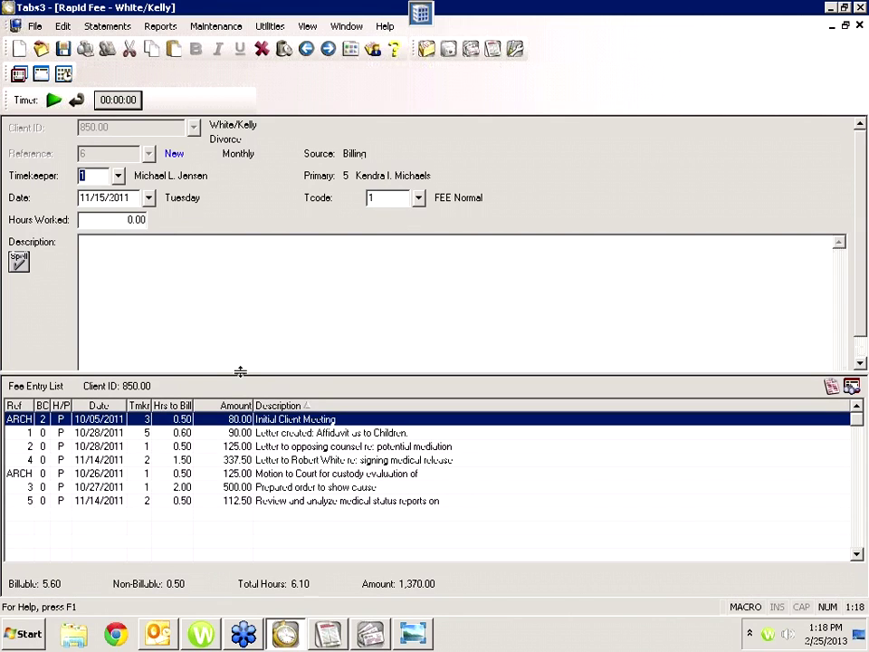
left_click_drag(240, 371, 234, 394)
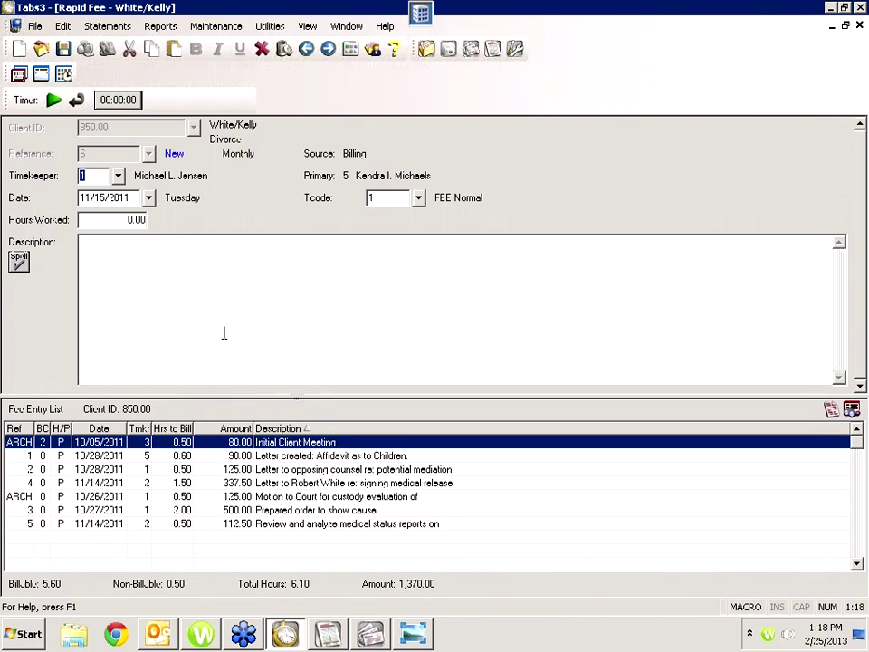
left_click(40, 74)
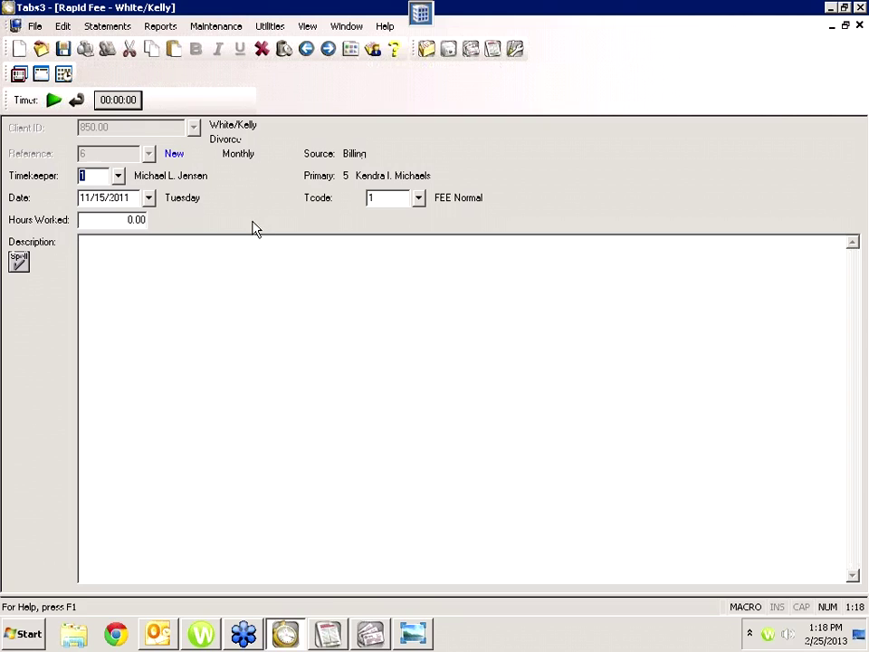
left_click(19, 76)
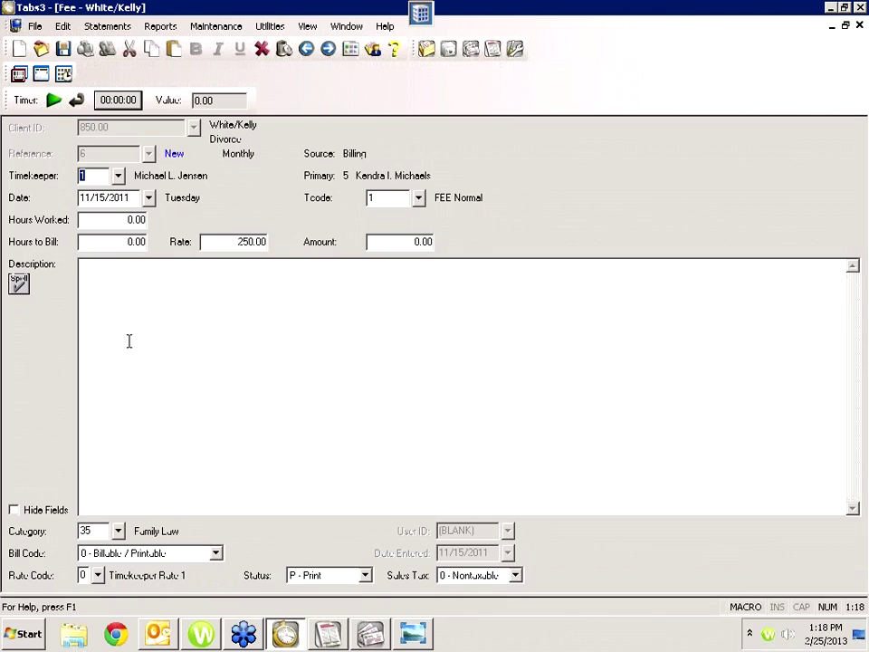
left_click(19, 74)
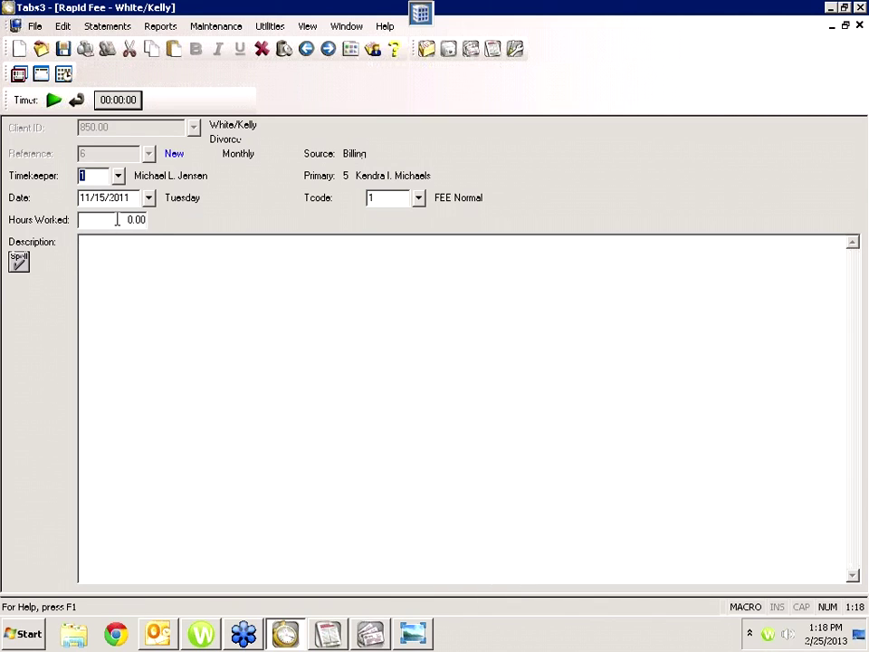
left_click(19, 76)
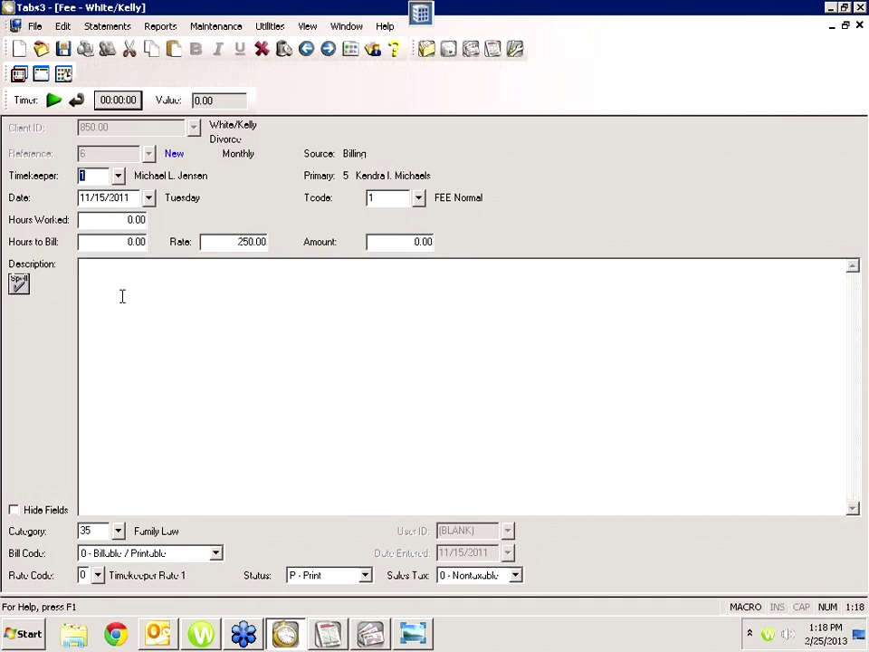
left_click(19, 75)
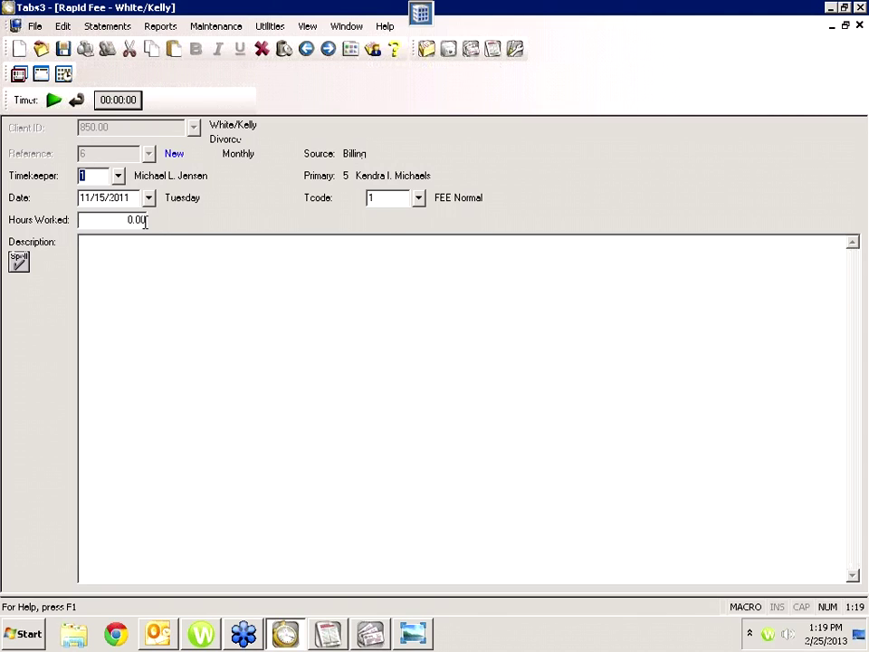
left_click(125, 219)
left_click(344, 287)
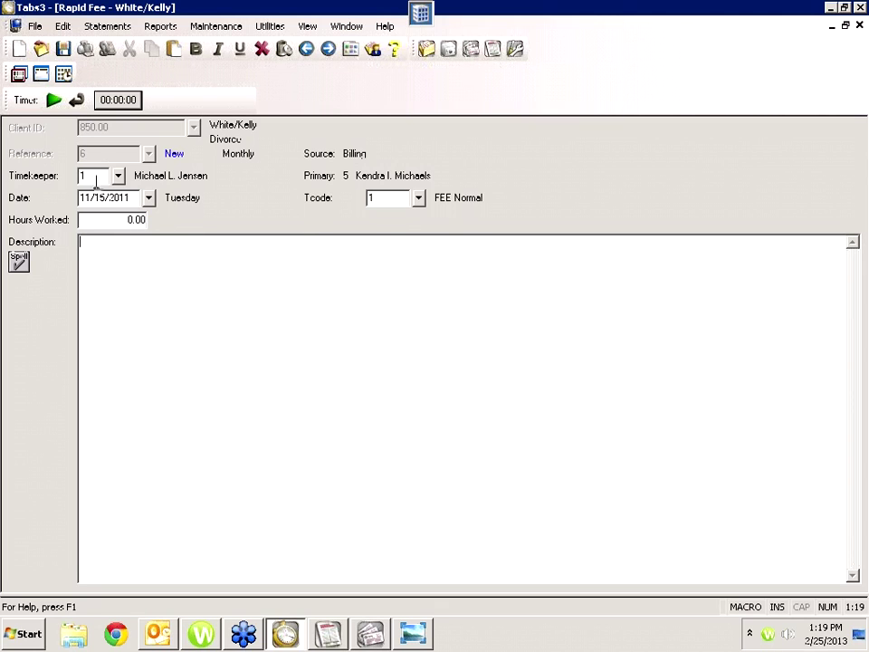
left_click(19, 75)
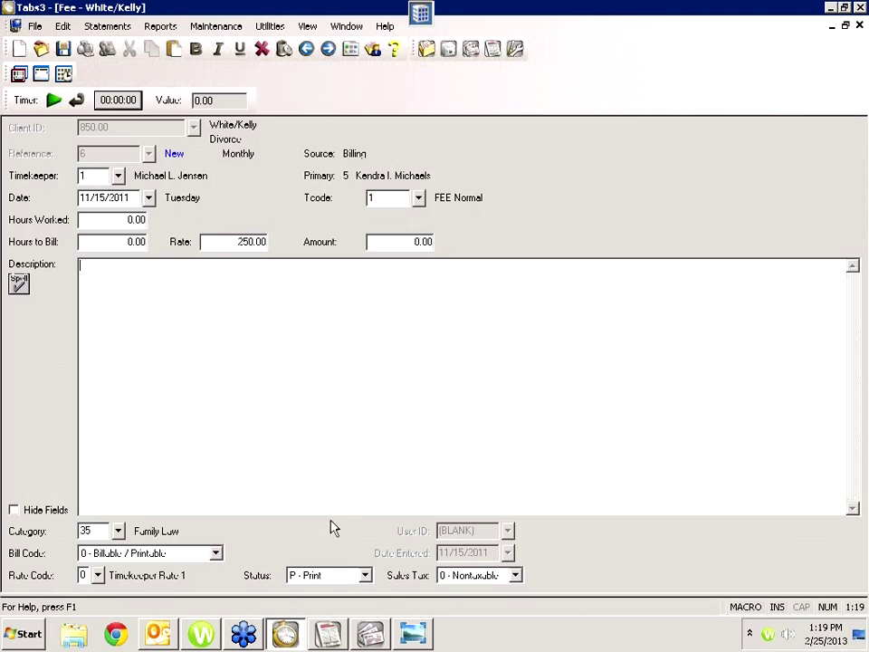
left_click(365, 575)
left_click(366, 576)
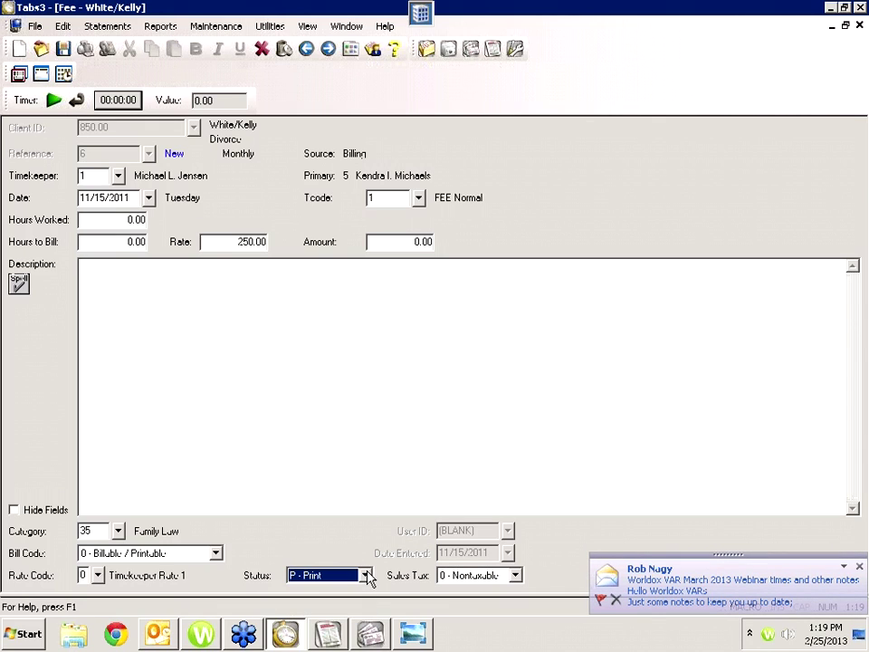
left_click(369, 389)
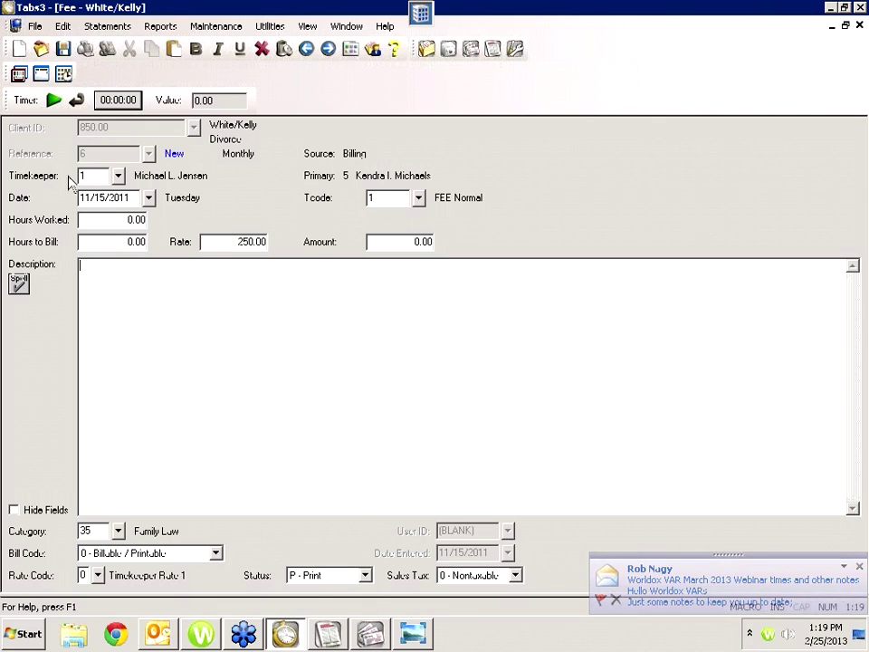
left_click(18, 74)
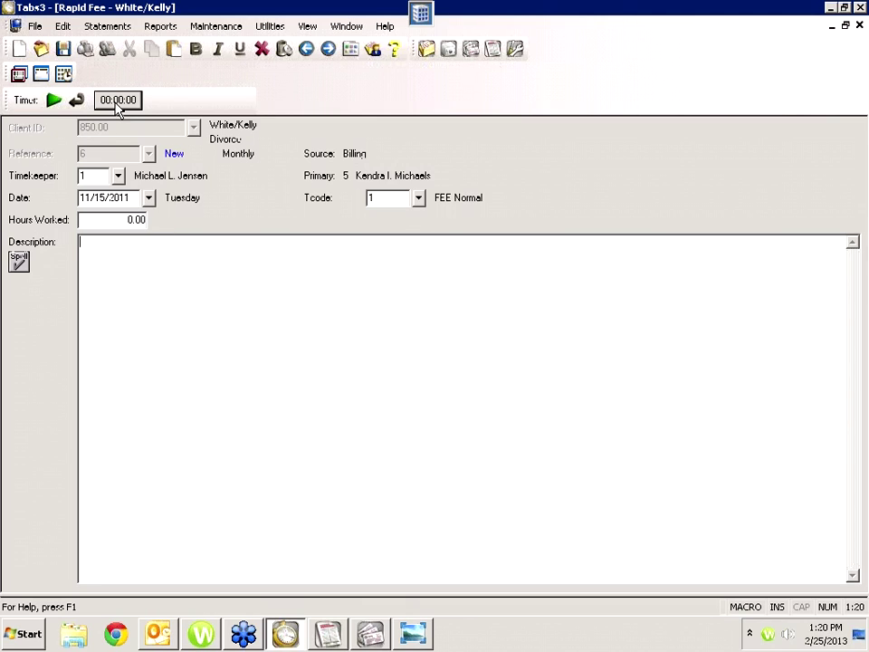
Step: Run the White/Kelly fee timer to about 00:00:25 while Tabs3 is minimized, then transfer the time
left_click(55, 100)
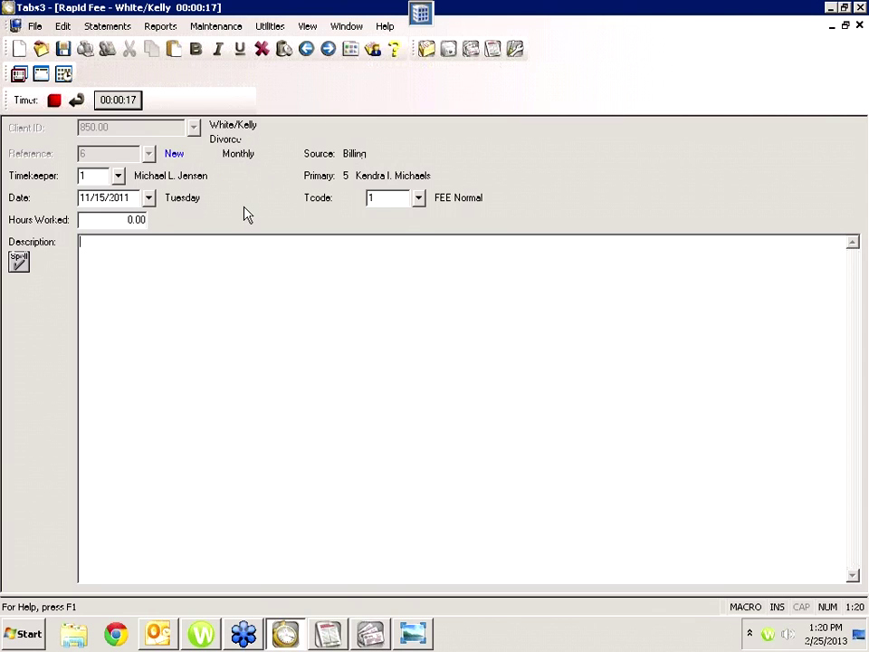
left_click(829, 9)
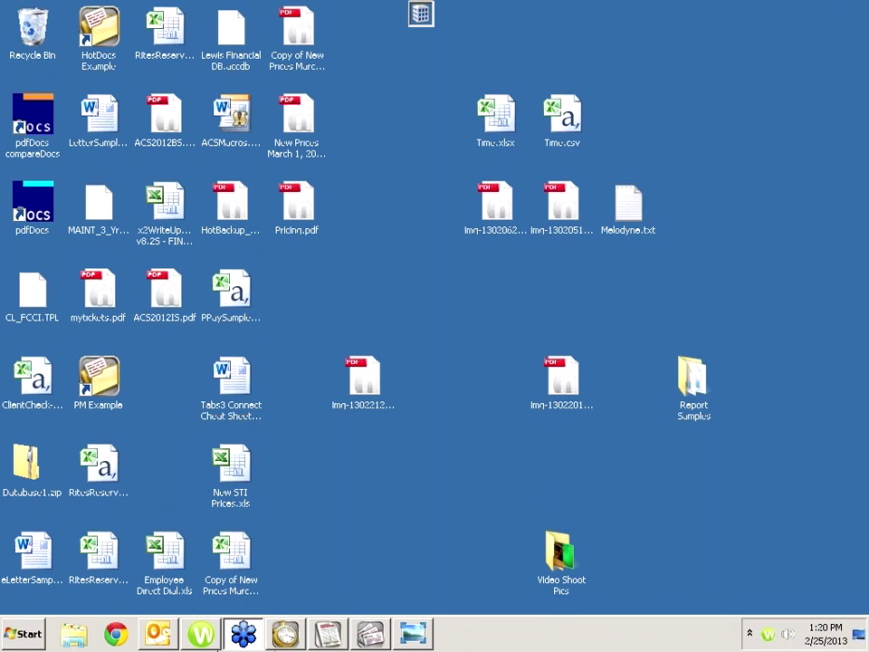
left_click(287, 634)
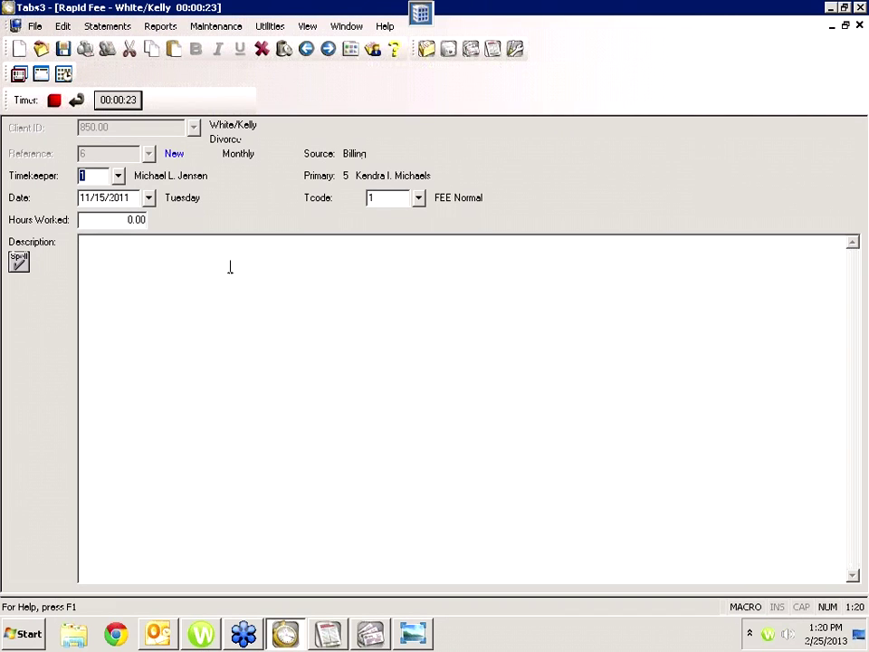
left_click(120, 102)
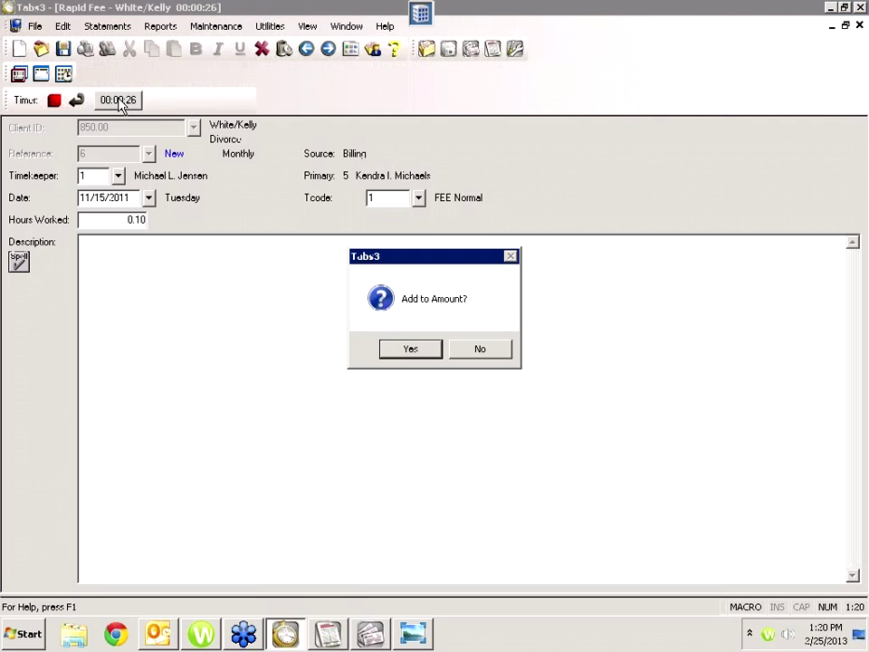
Step: Accept adding the timed work, recording 0.10 Hours Worked and resetting the timer to 00:00:00
left_click(408, 350)
left_click(136, 219)
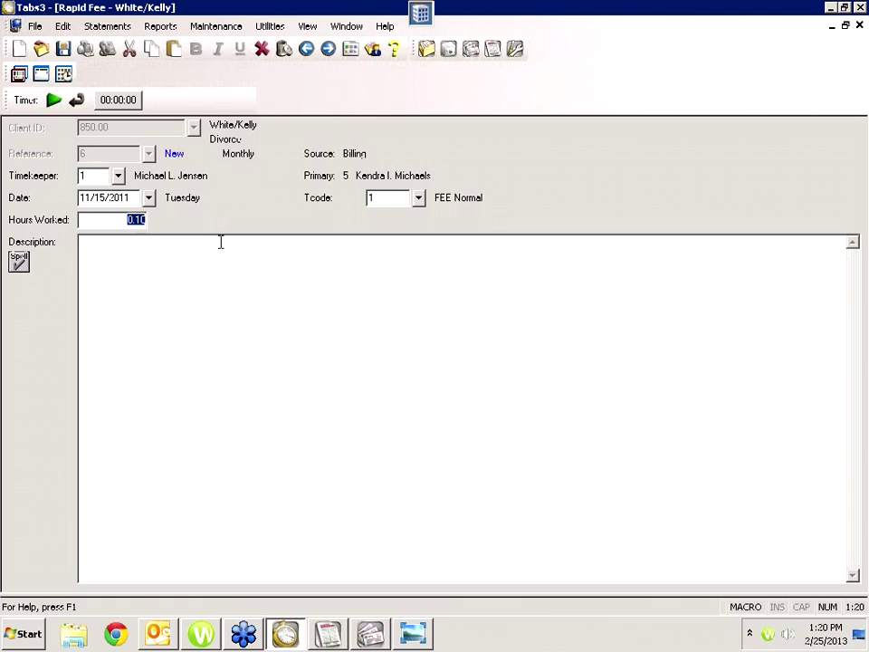
left_click(63, 76)
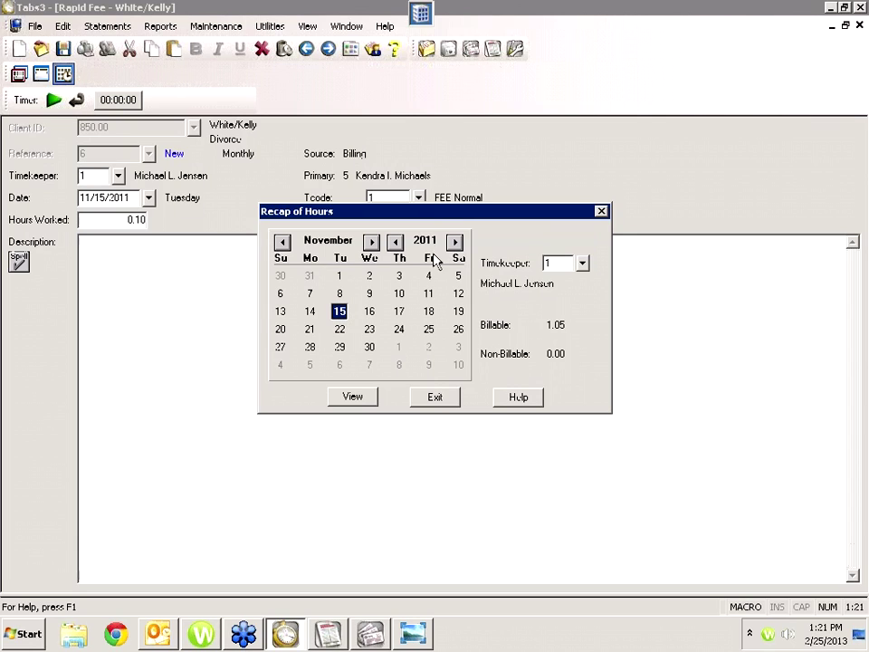
left_click(310, 312)
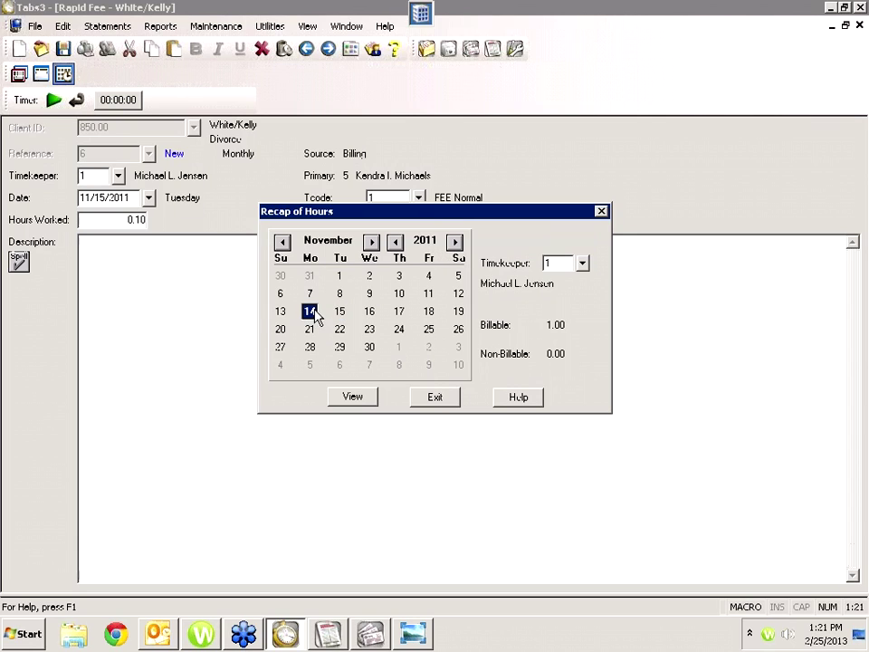
left_click(428, 296)
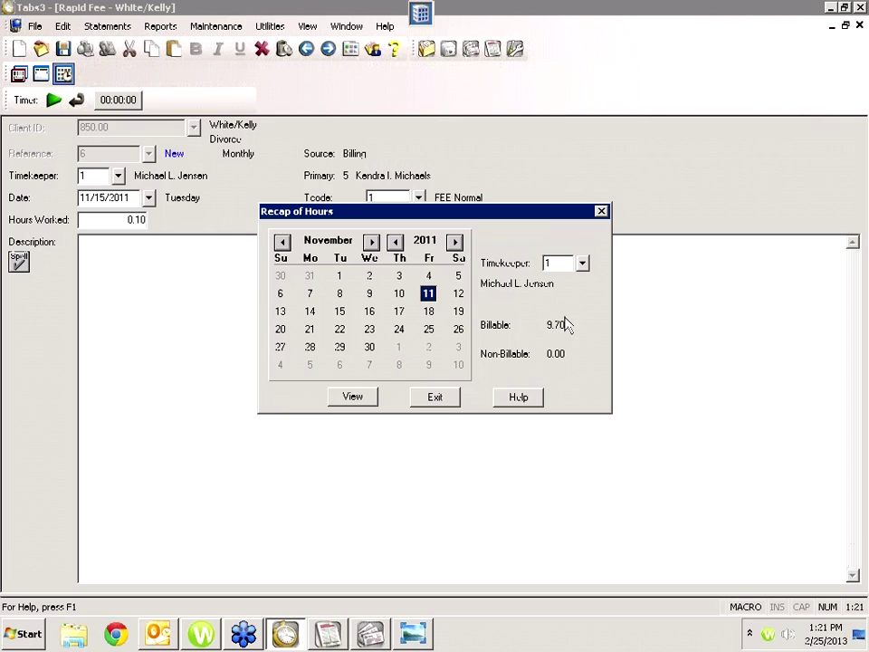
left_click(398, 296)
left_click(340, 312)
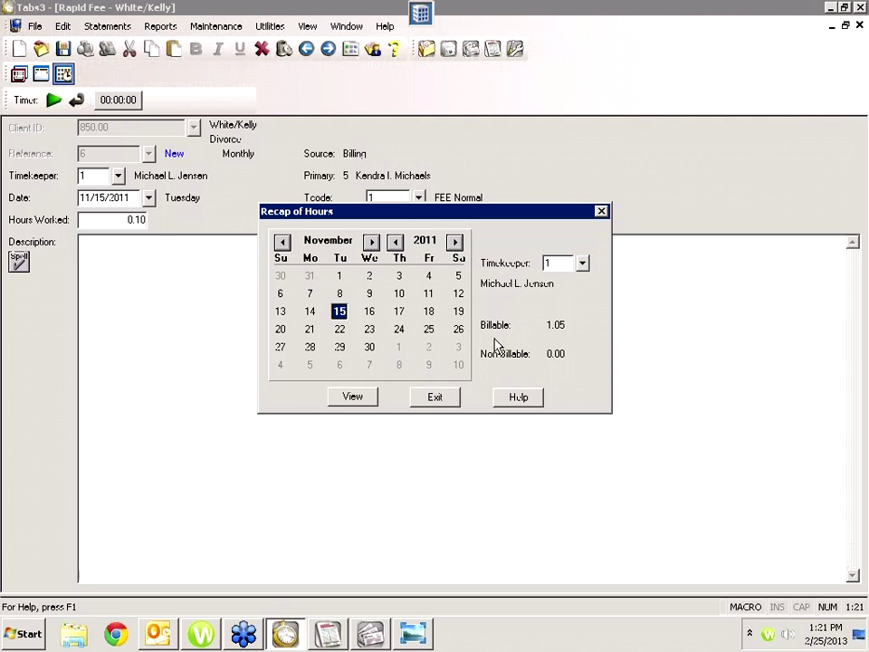
double_click(341, 311)
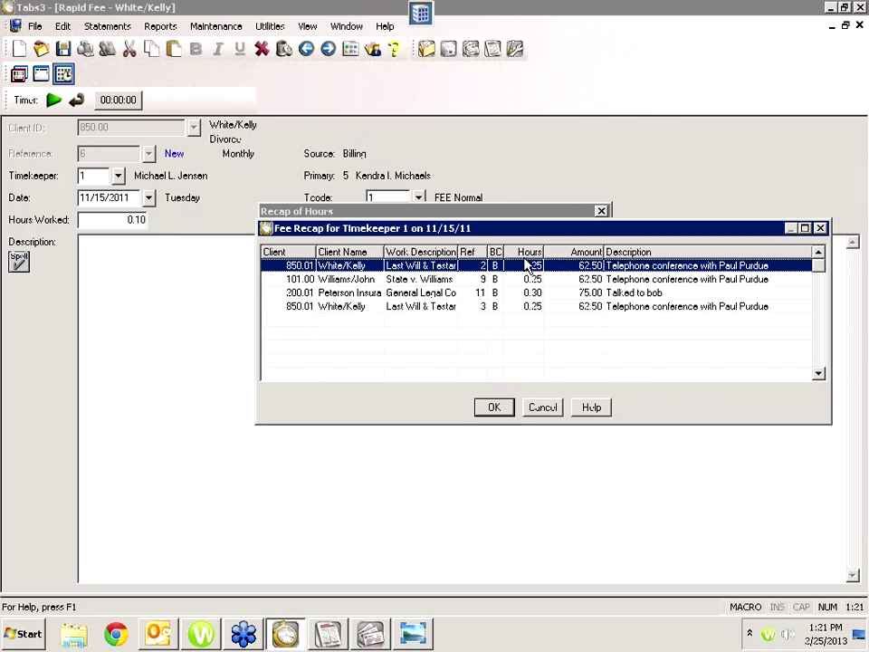
left_click(542, 407)
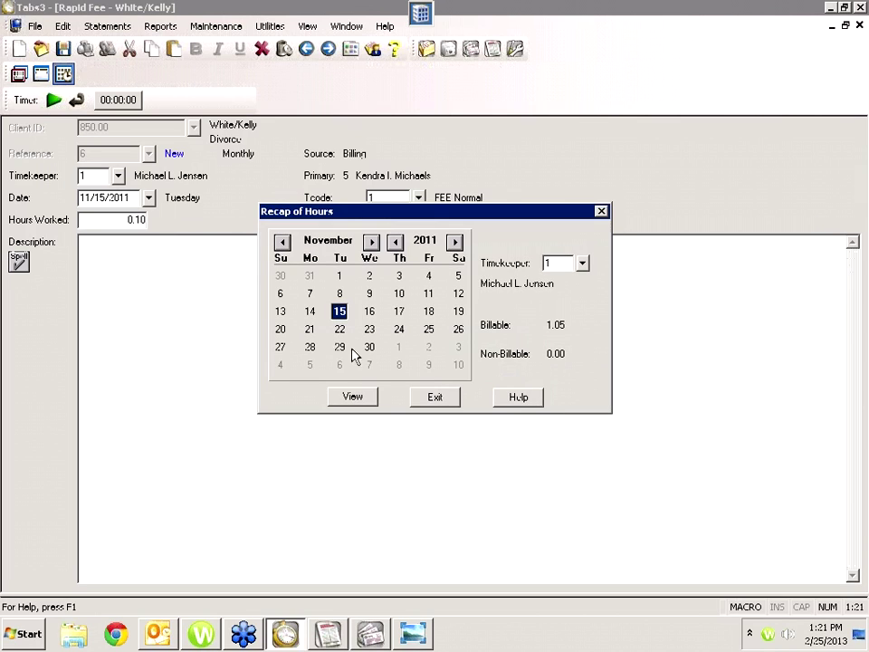
left_click(450, 398)
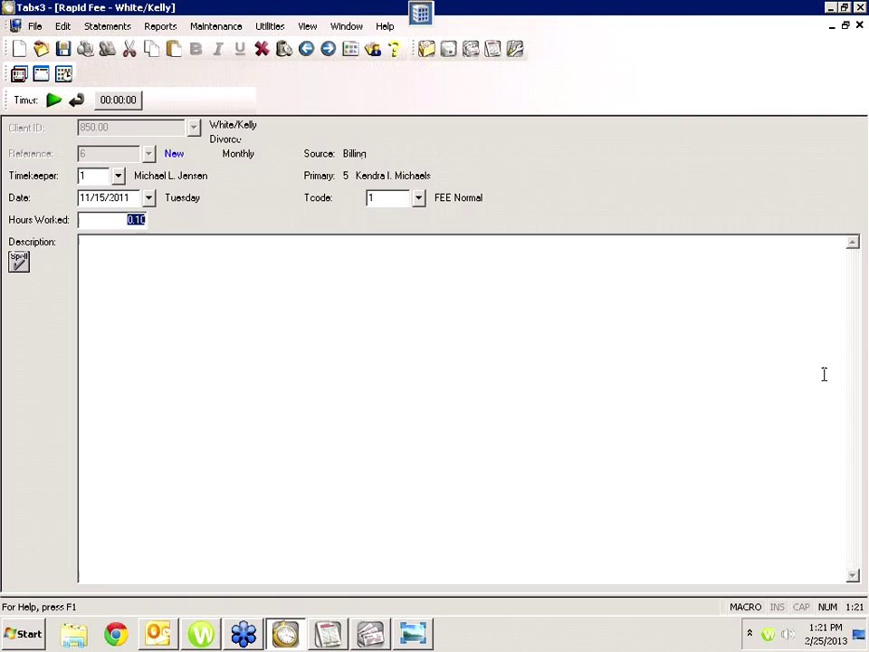
Step: In Tabs3 APS, review vendor 204 Clerk of the District Court's 350.00 invoices in Rapid Invoice/Manual Check Entry
left_click(373, 633)
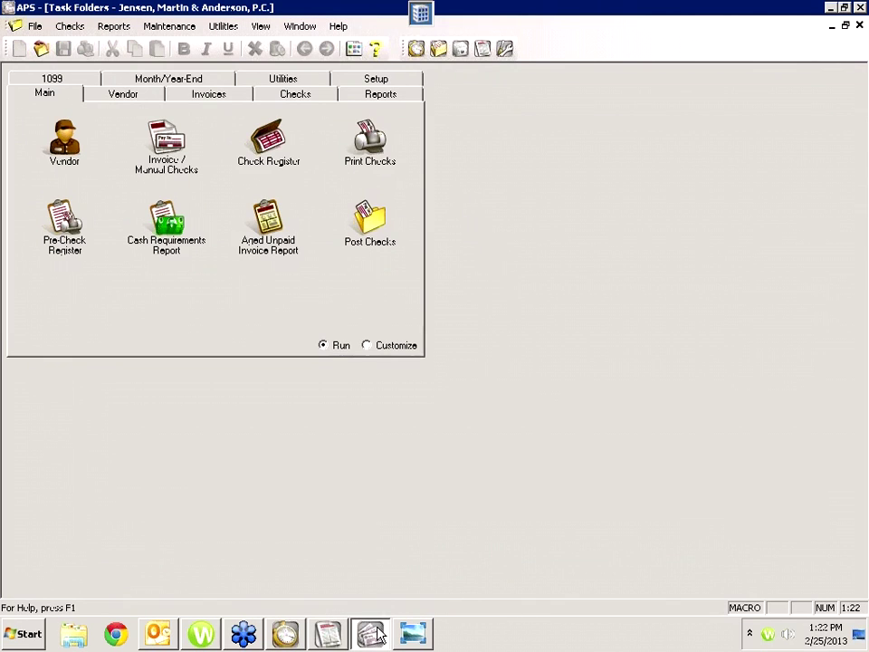
left_click(168, 147)
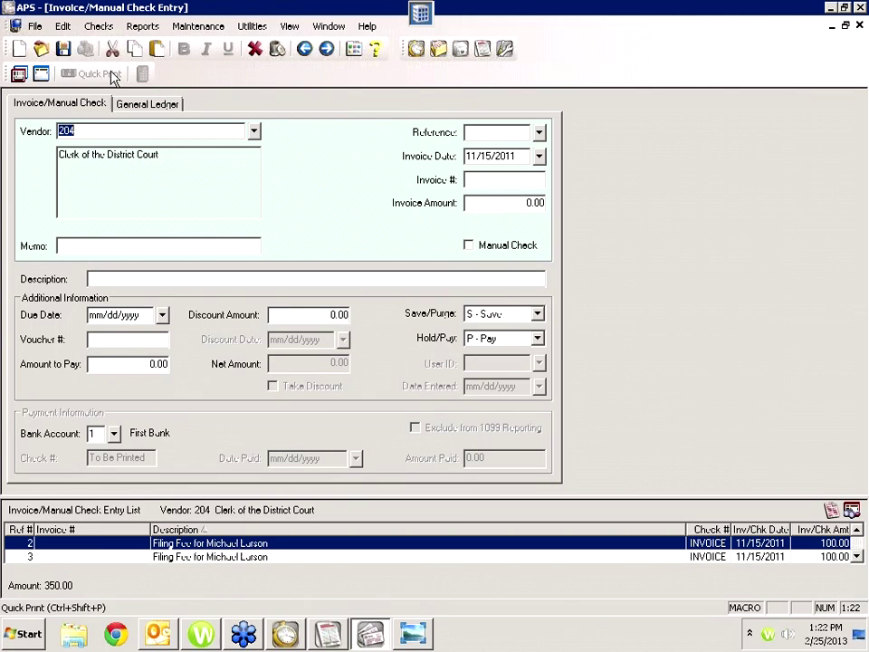
left_click(18, 76)
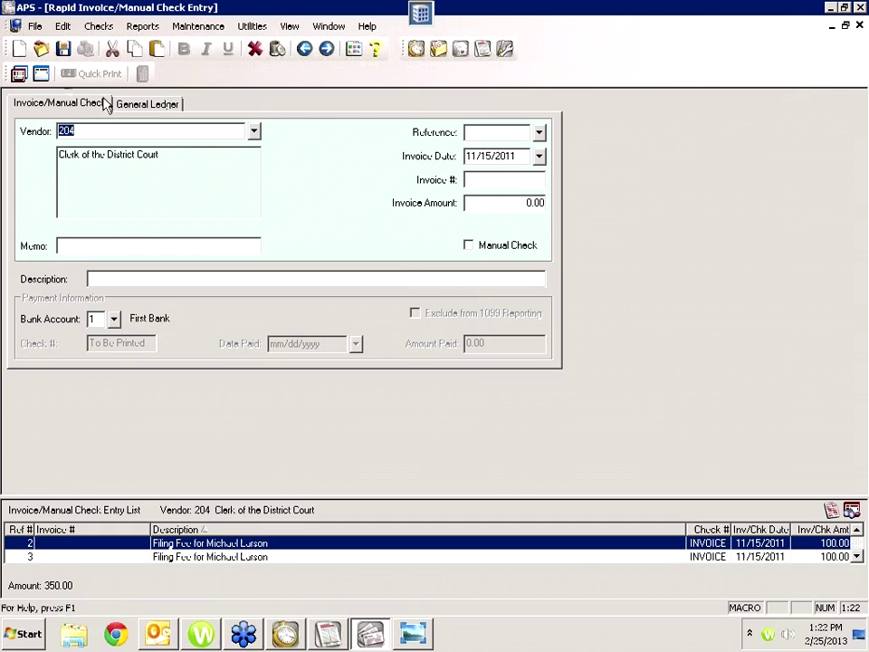
left_click(19, 74)
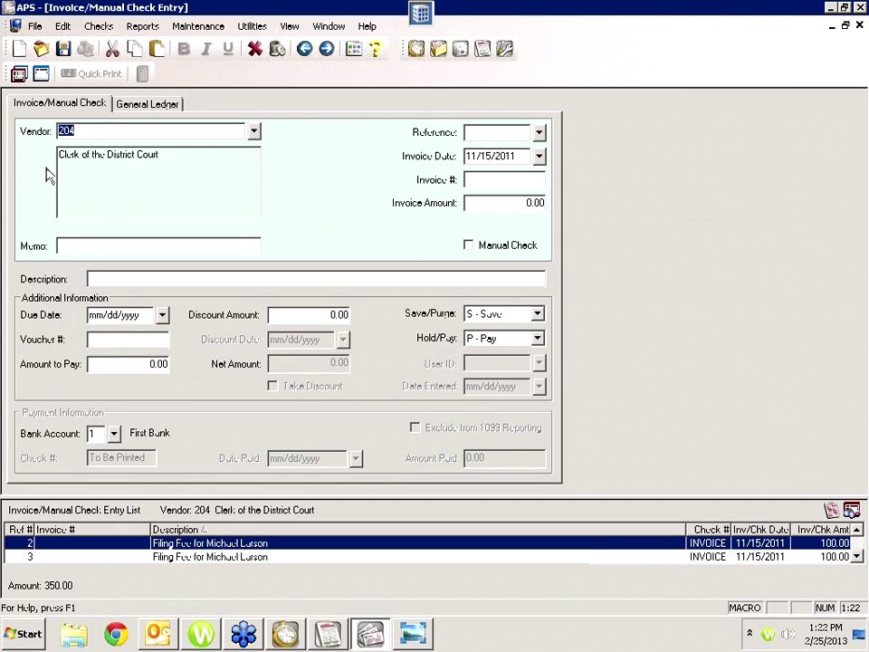
left_click(19, 76)
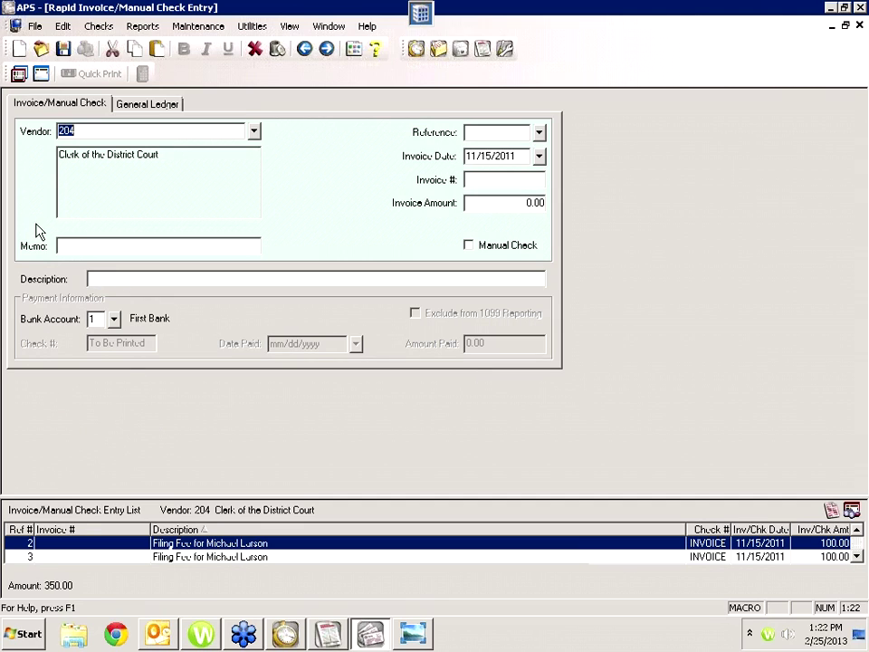
Step: Toggle the entry list, accept View Options unchanged, and start invoice reference 4 for vendor 204
left_click(41, 75)
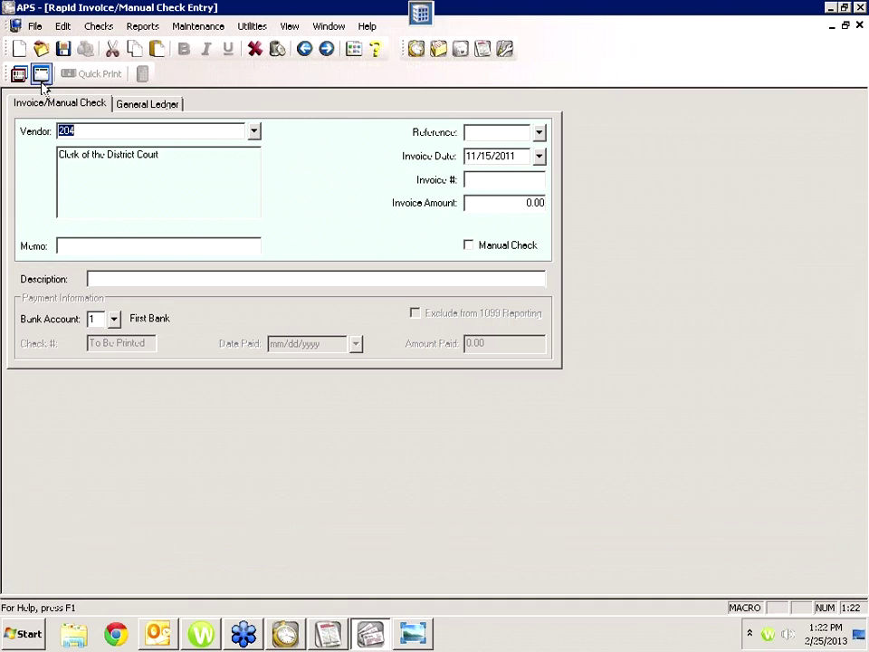
left_click(40, 74)
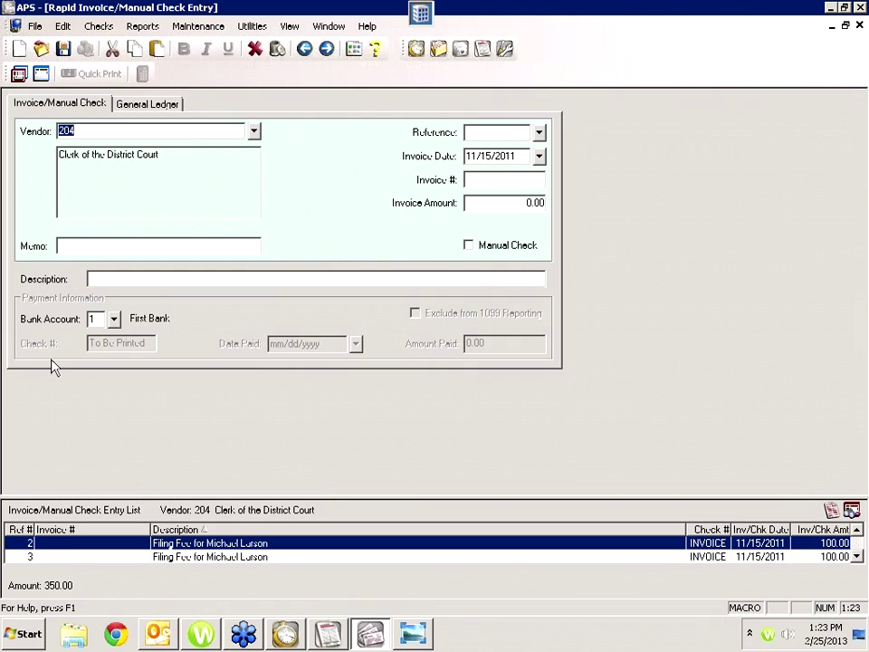
left_click(852, 513)
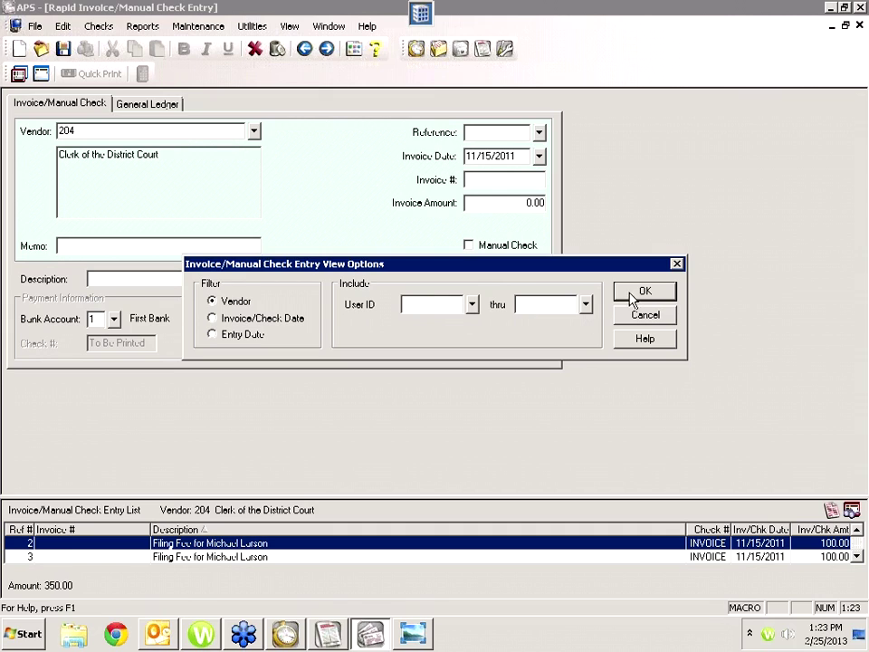
left_click(679, 265)
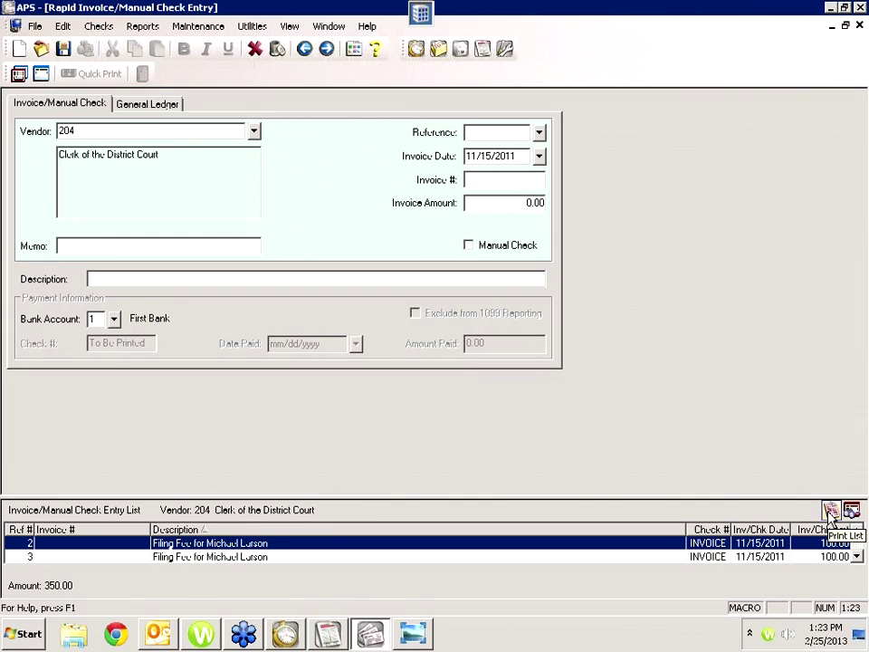
left_click(21, 52)
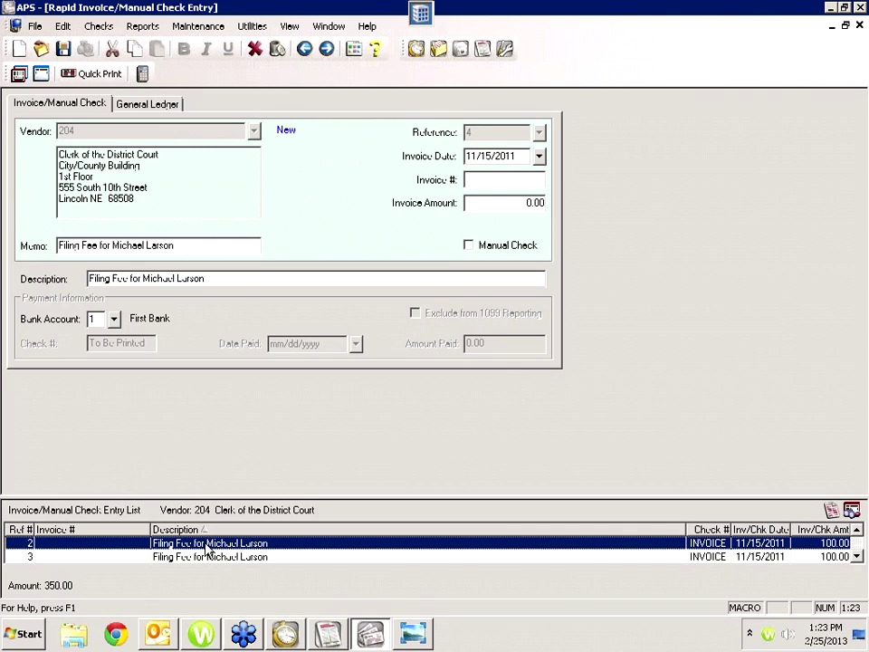
Step: Discard the new invoice, open reference 2, and show its linked 100.00 filing-fee cost for client 100.00
left_click(274, 555)
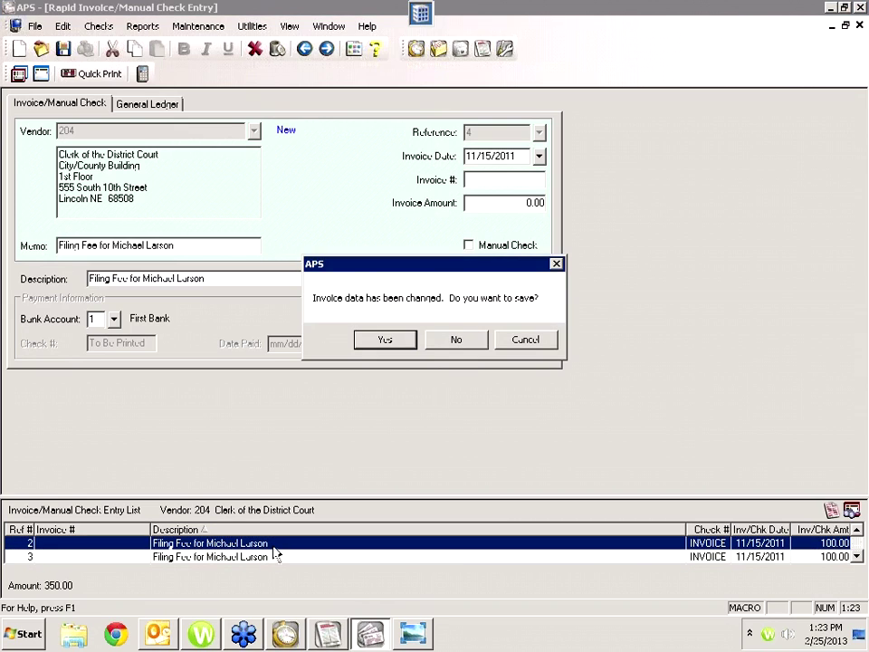
left_click(450, 340)
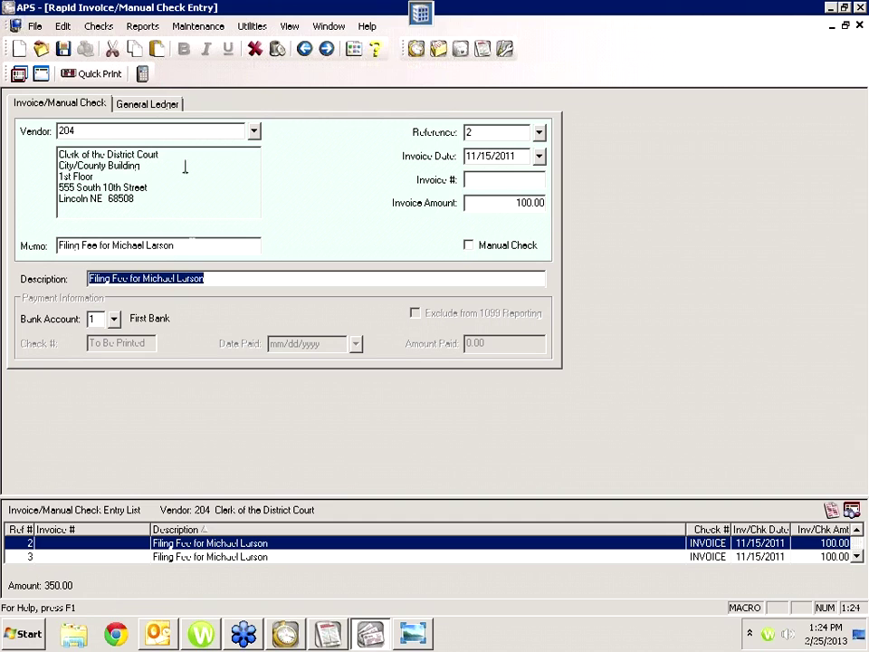
left_click(142, 73)
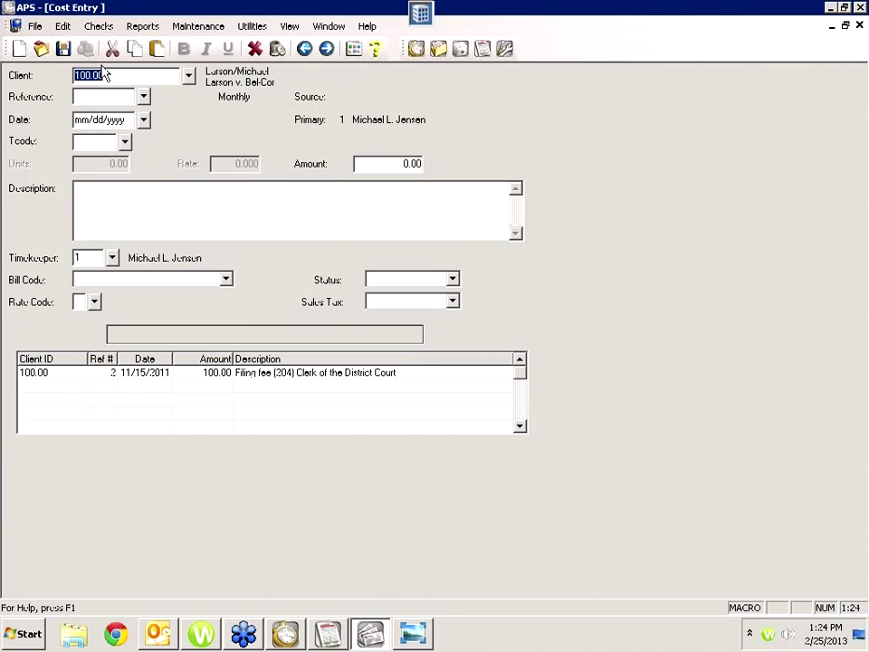
Step: Load the 100.00 filing-fee cost, check its Client and Amount fields, then close Cost Entry
left_click(199, 375)
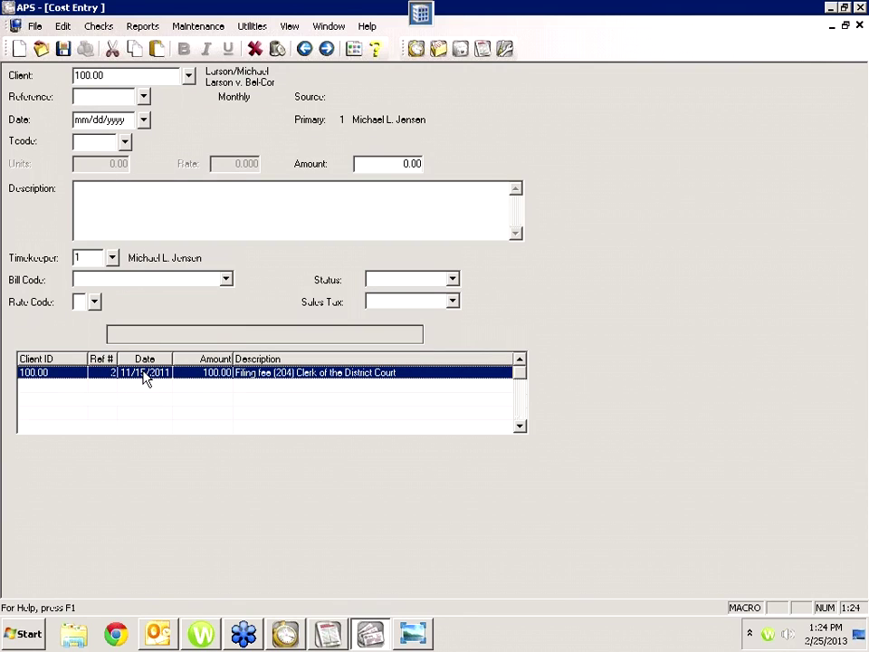
double_click(104, 379)
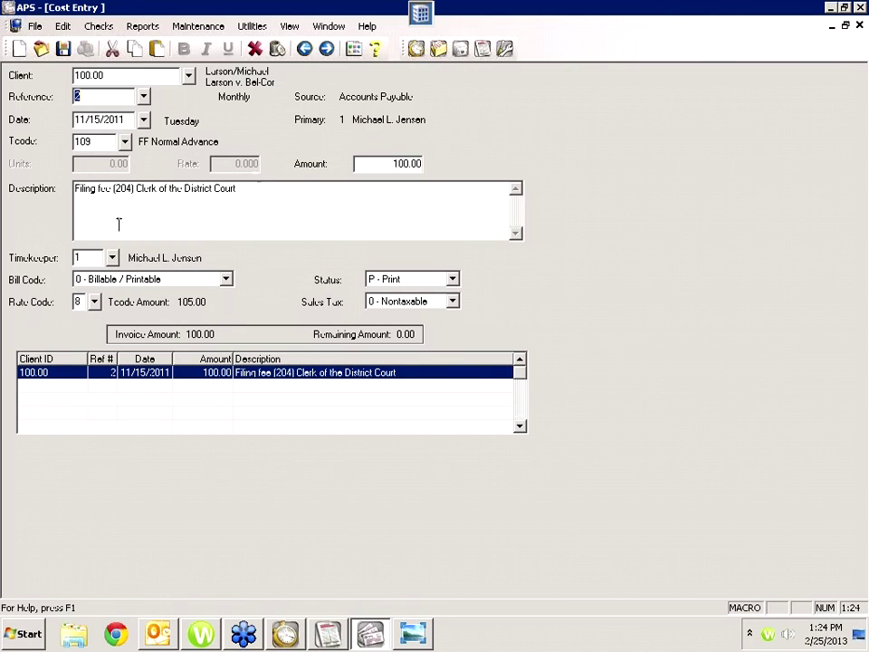
left_click(76, 77)
left_click(391, 163)
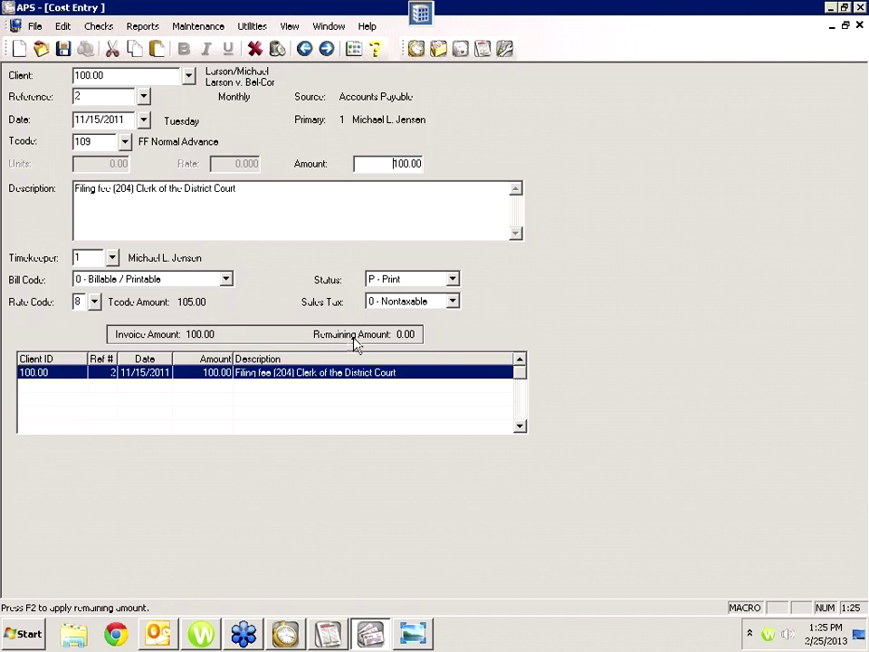
left_click(860, 27)
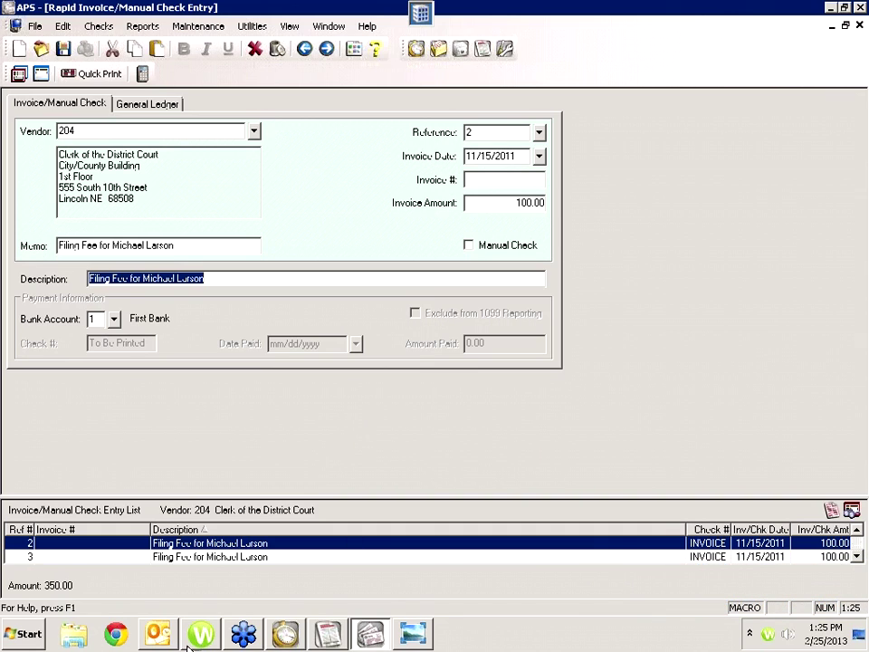
Step: In Tabs3 fee entry, review Recap of Hours for November 14 and 15
left_click(285, 634)
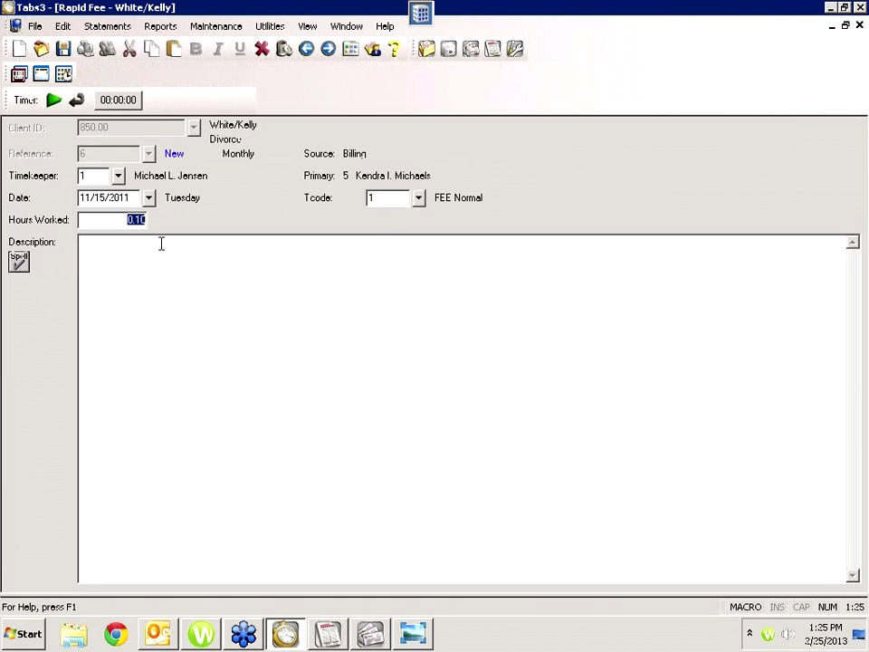
left_click(70, 79)
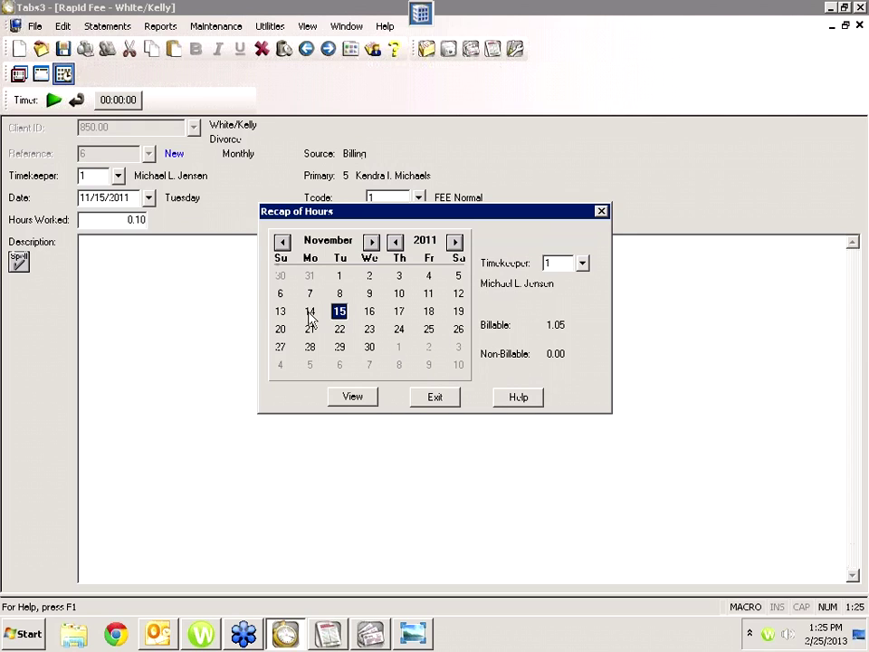
left_click(310, 315)
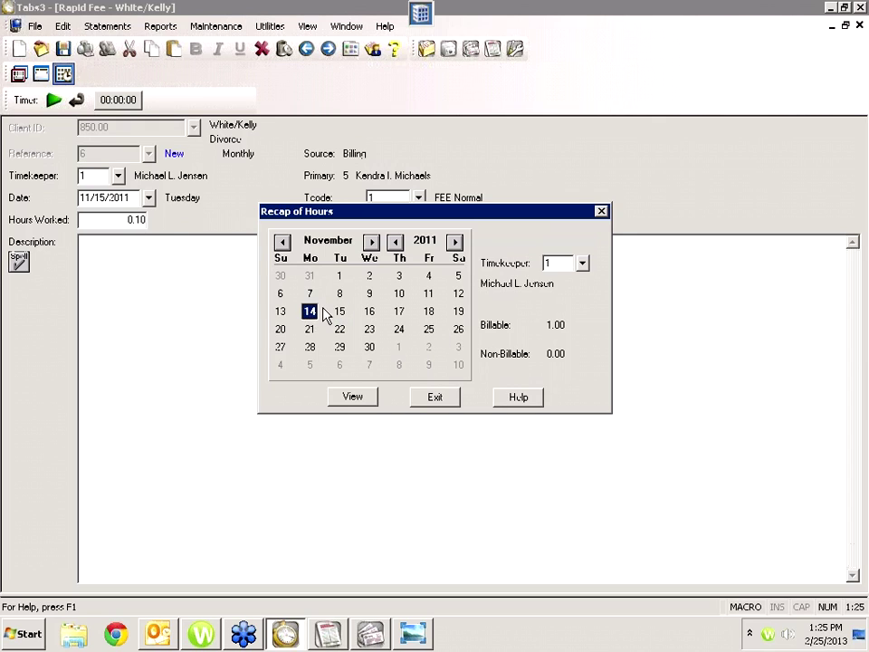
double_click(346, 317)
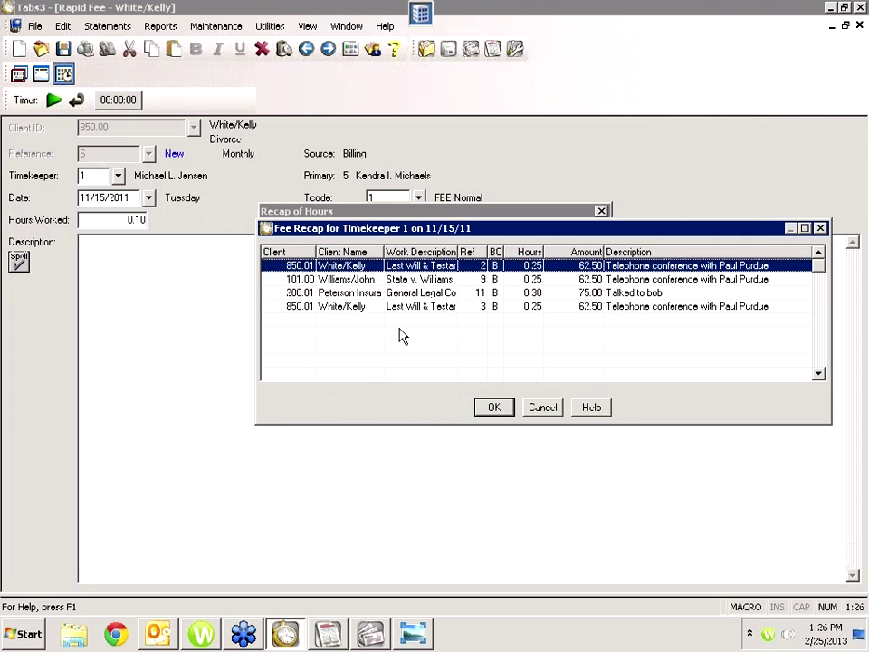
left_click(555, 409)
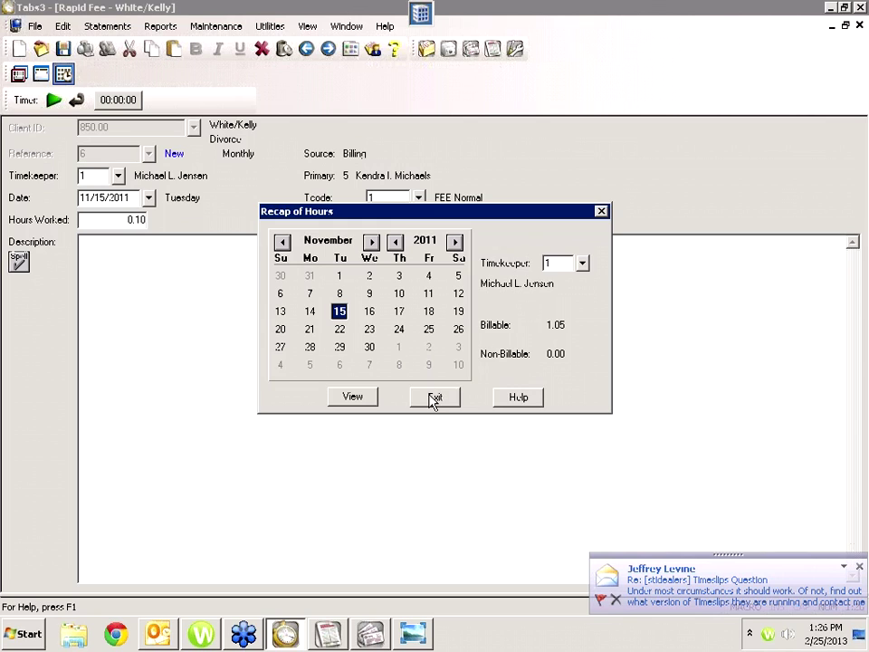
left_click(434, 396)
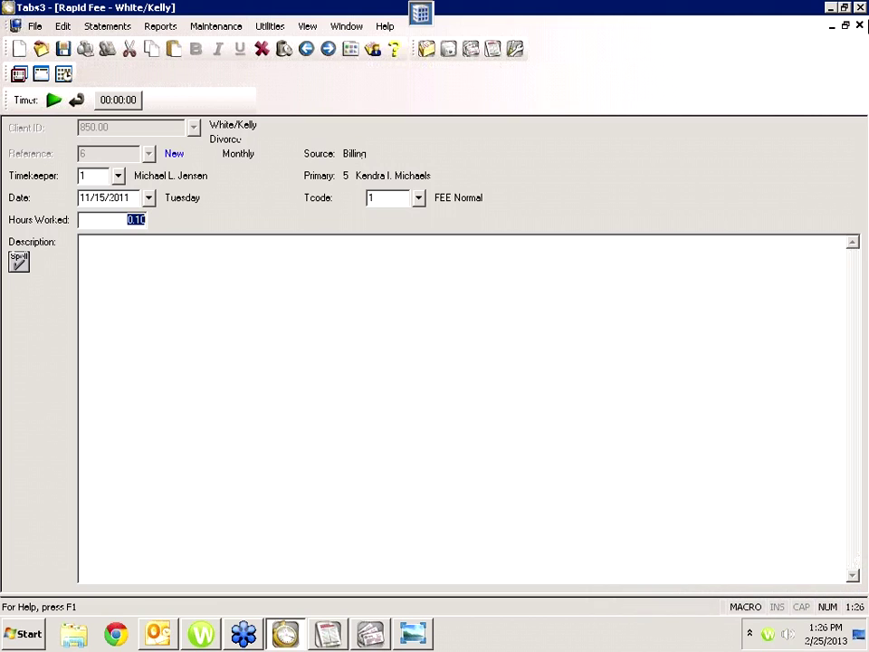
Step: Close Rapid Fee Entry without saving and Client Manager, then show the Reports folder
left_click(859, 26)
left_click(459, 352)
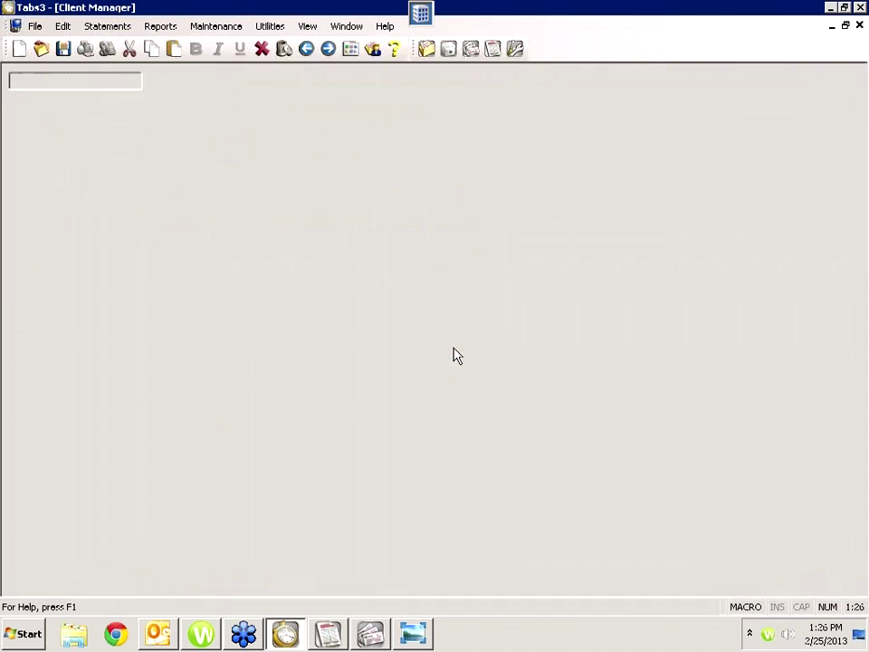
left_click(859, 26)
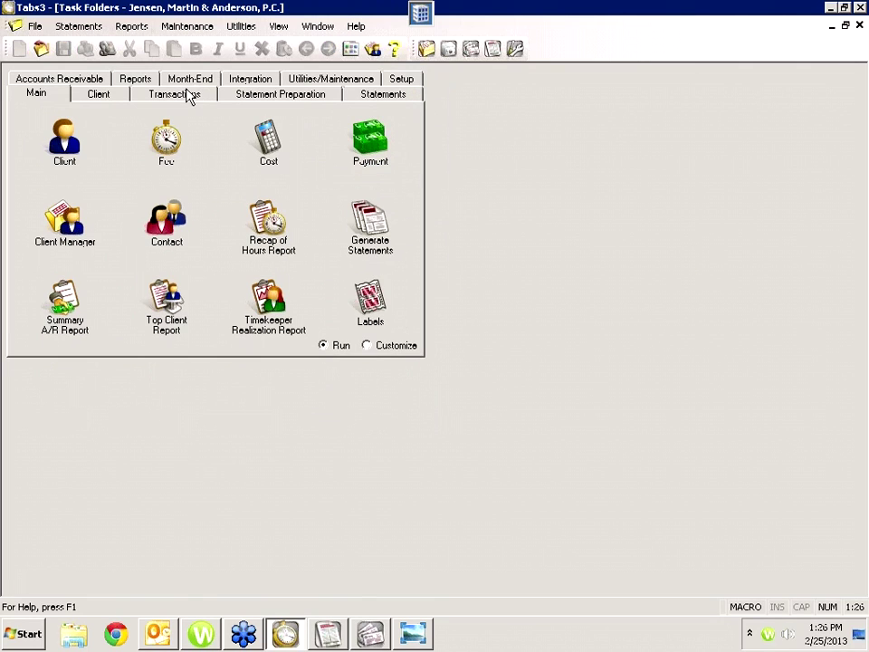
left_click(145, 80)
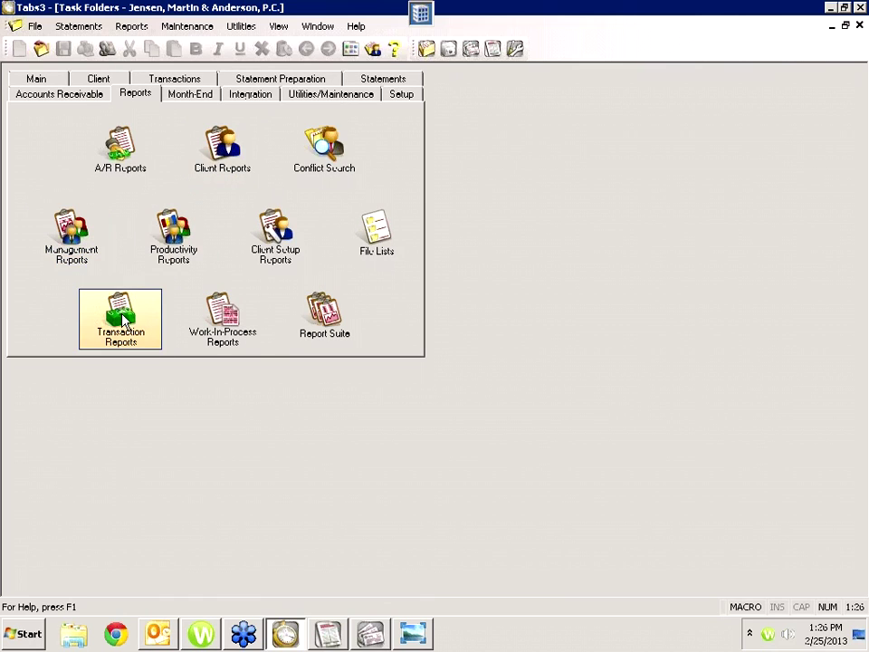
Step: Preview the Recap of Hours Report for 11/01/2011 through 11/15/2011
left_click(35, 79)
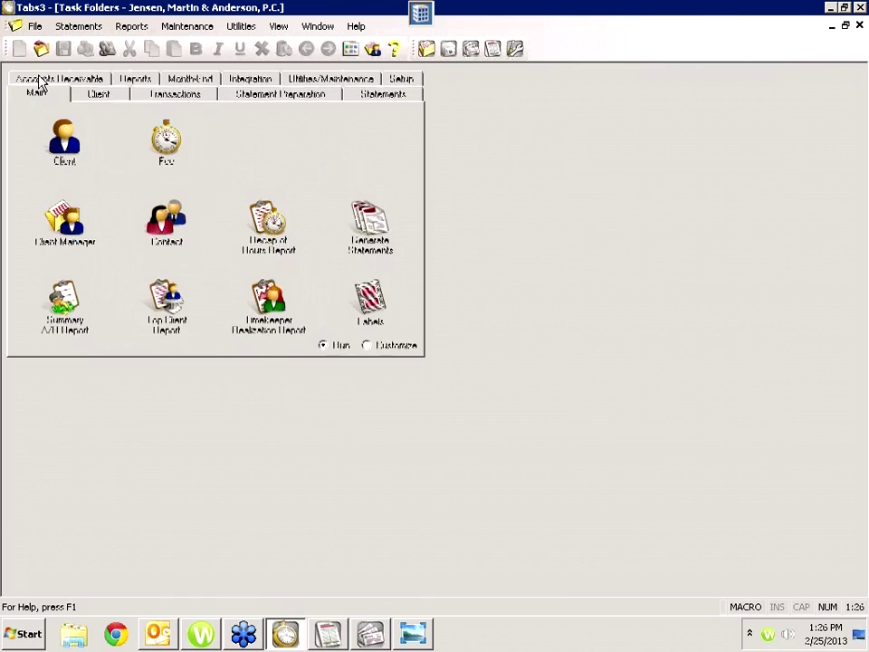
left_click(266, 228)
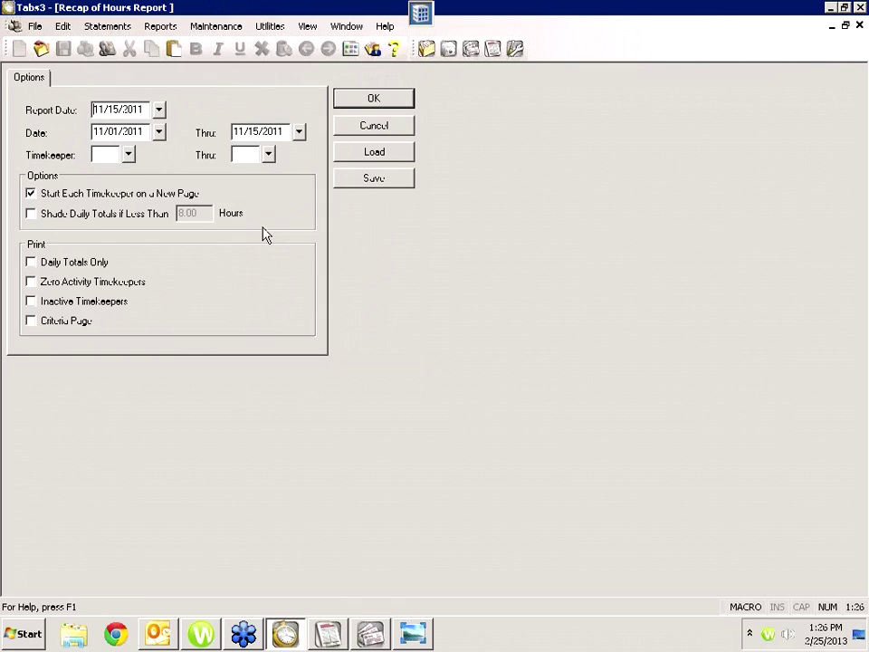
left_click(116, 159)
left_click(376, 107)
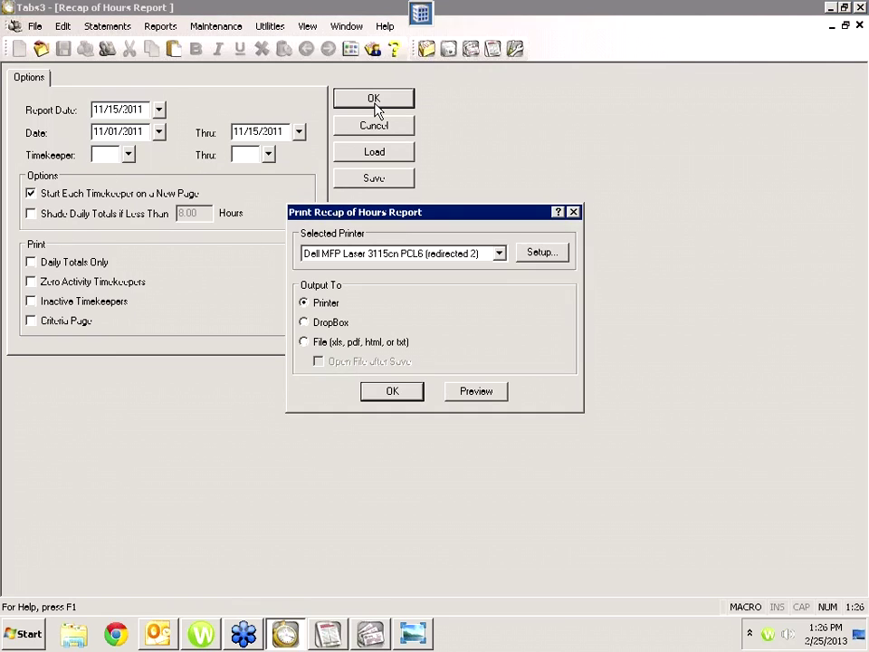
left_click(460, 393)
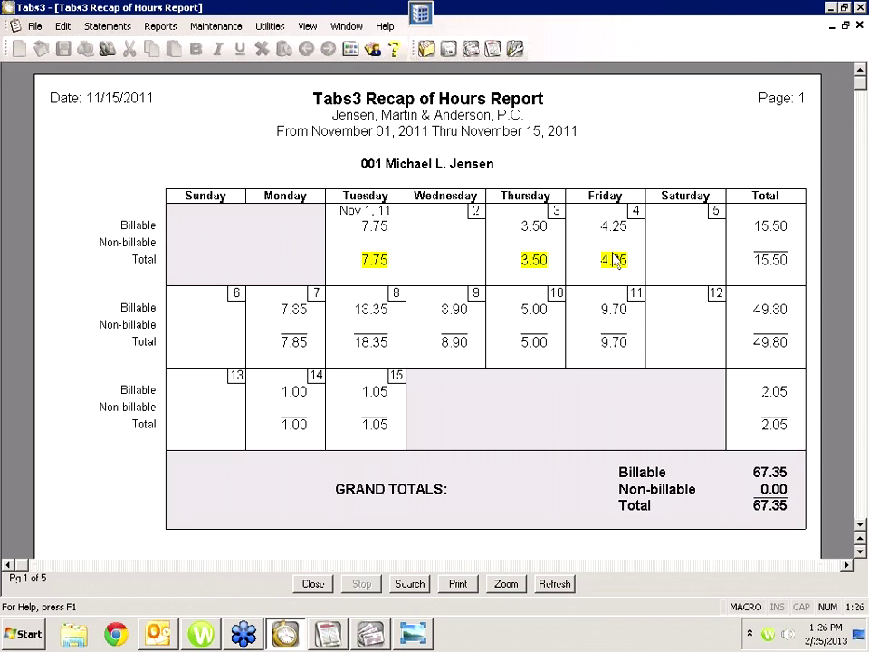
Step: Drill into the fee details for November 11 and 10, then close the report preview
double_click(612, 309)
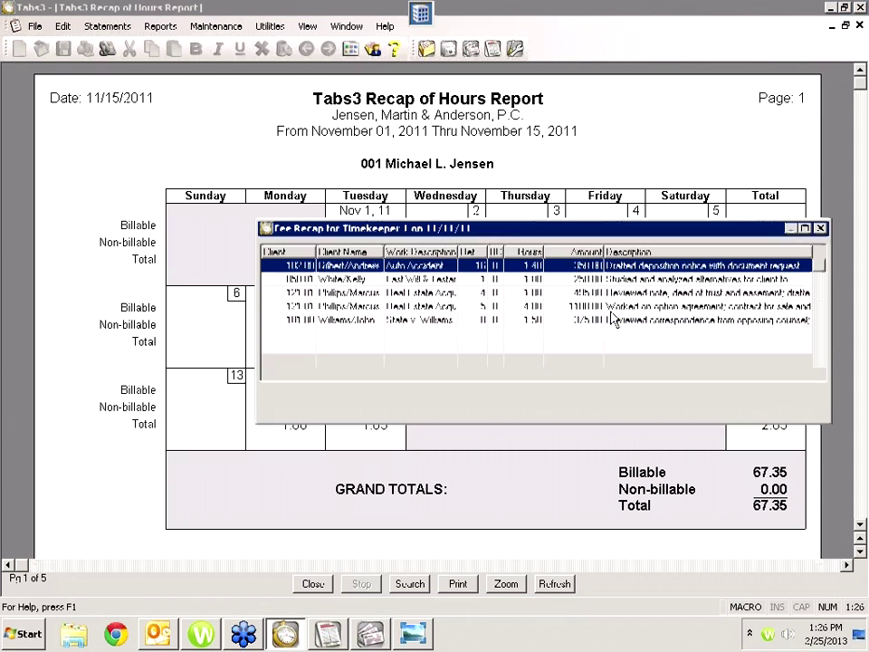
left_click(542, 408)
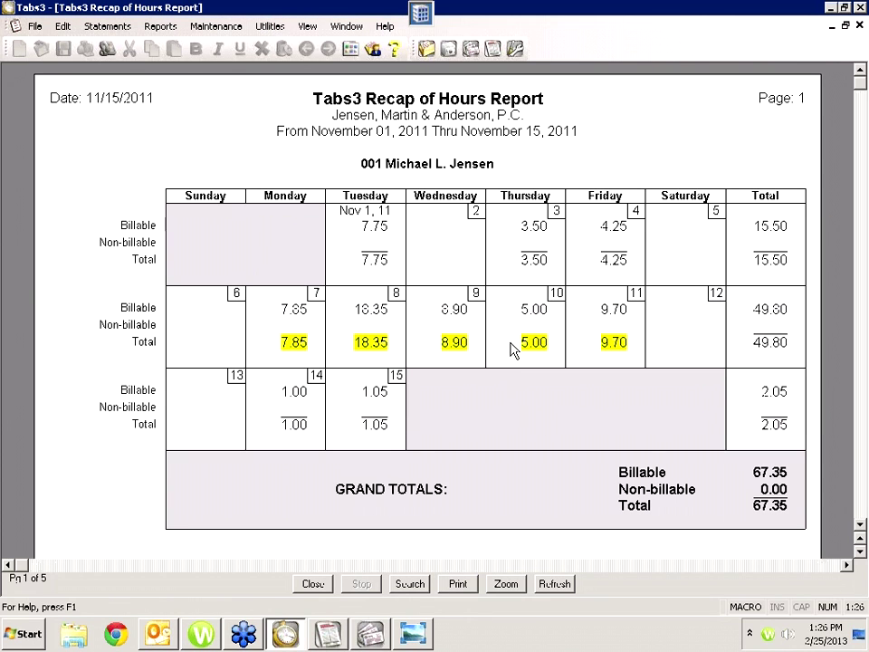
double_click(530, 321)
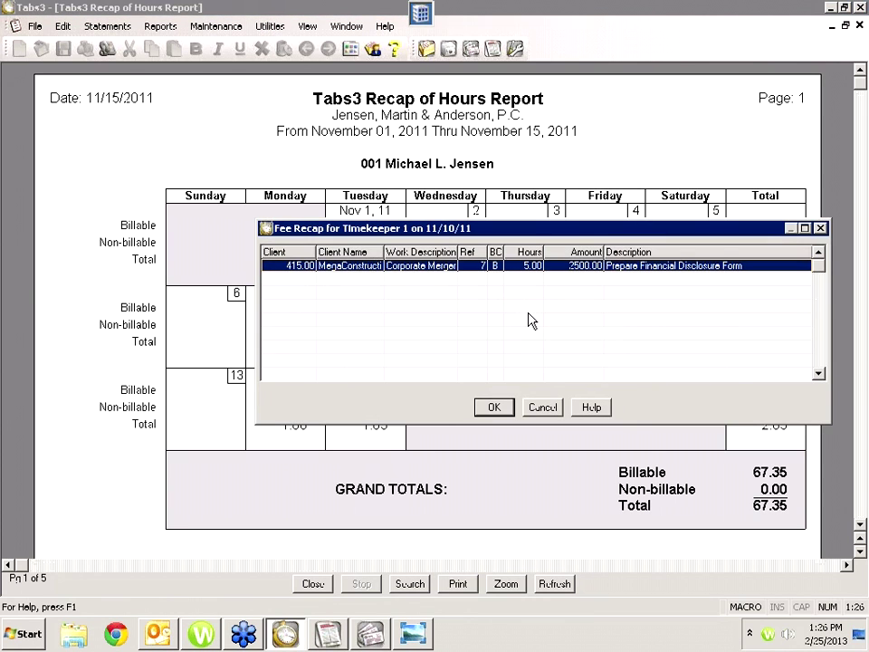
left_click(542, 408)
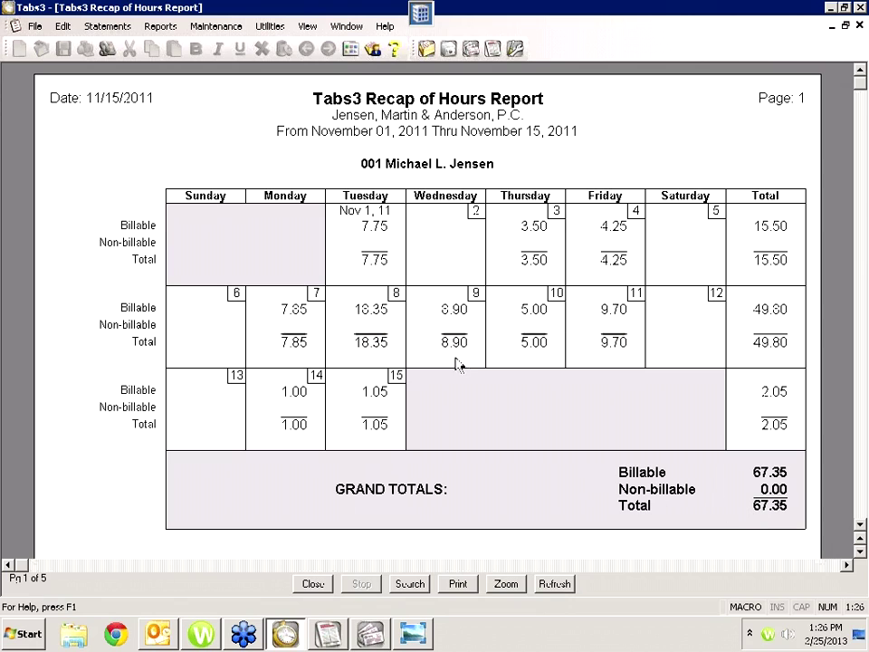
left_click(859, 26)
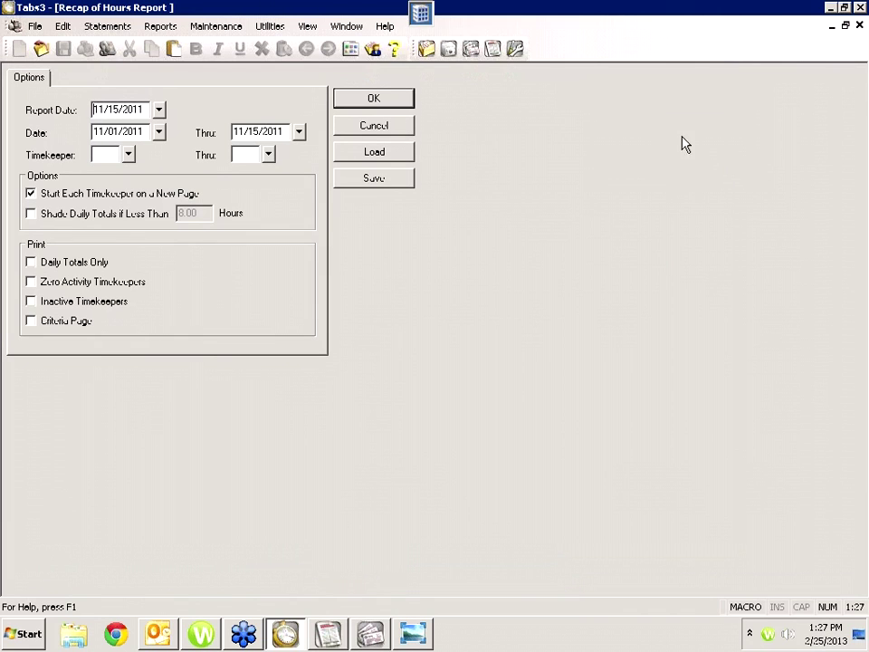
Step: Cancel the report options and start a new cost entry from the Divorce client's Cost WIP
left_click(372, 127)
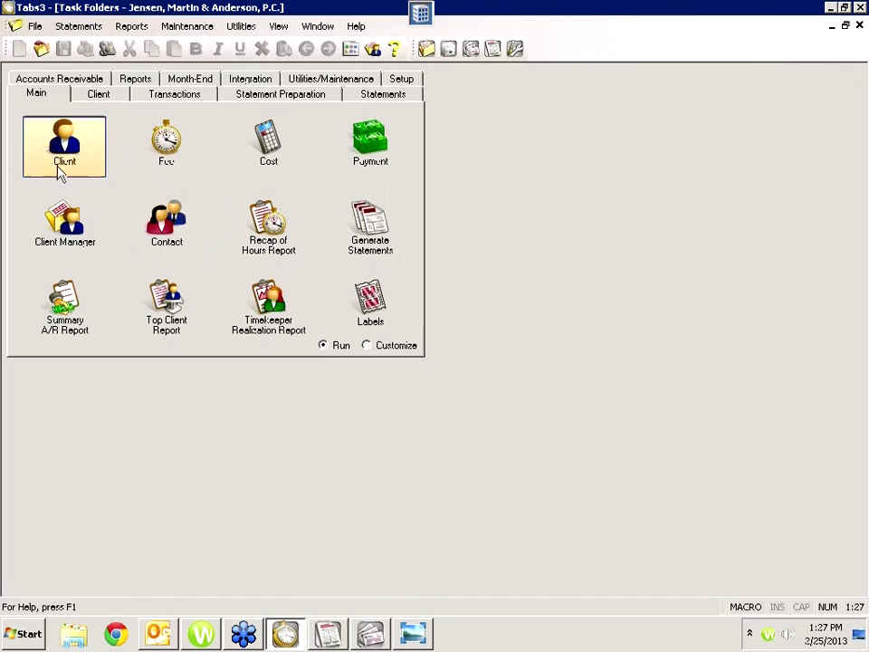
left_click(81, 257)
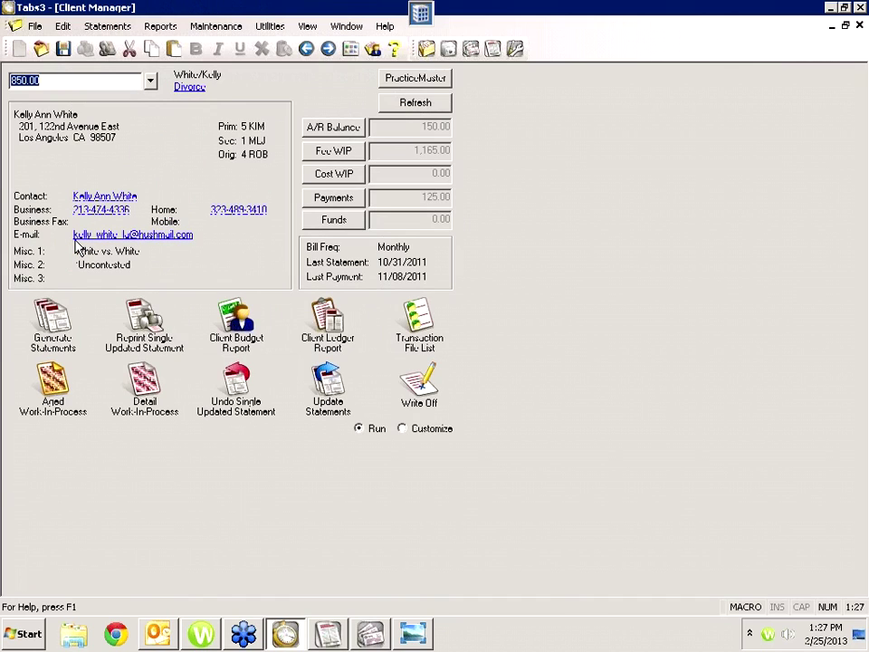
left_click(335, 177)
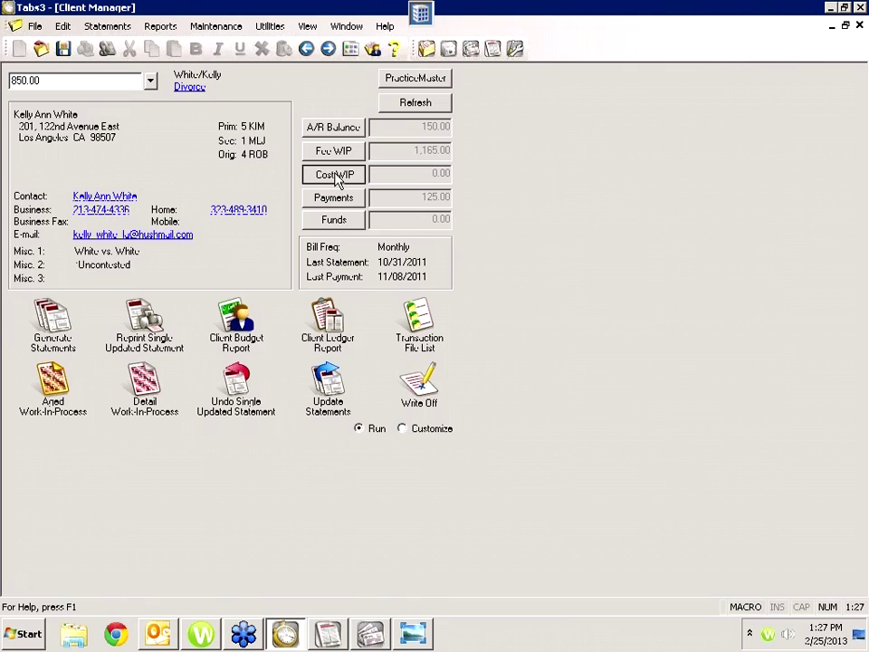
left_click(512, 408)
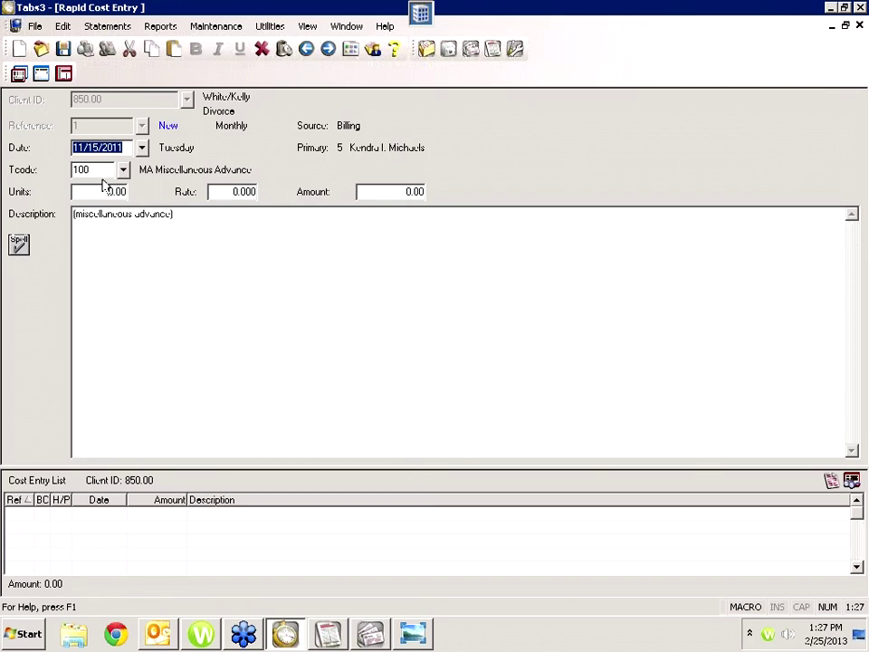
Step: Toggle the cost entry list and switch between detailed and rapid cost entry views
left_click(41, 74)
left_click(40, 74)
left_click(42, 76)
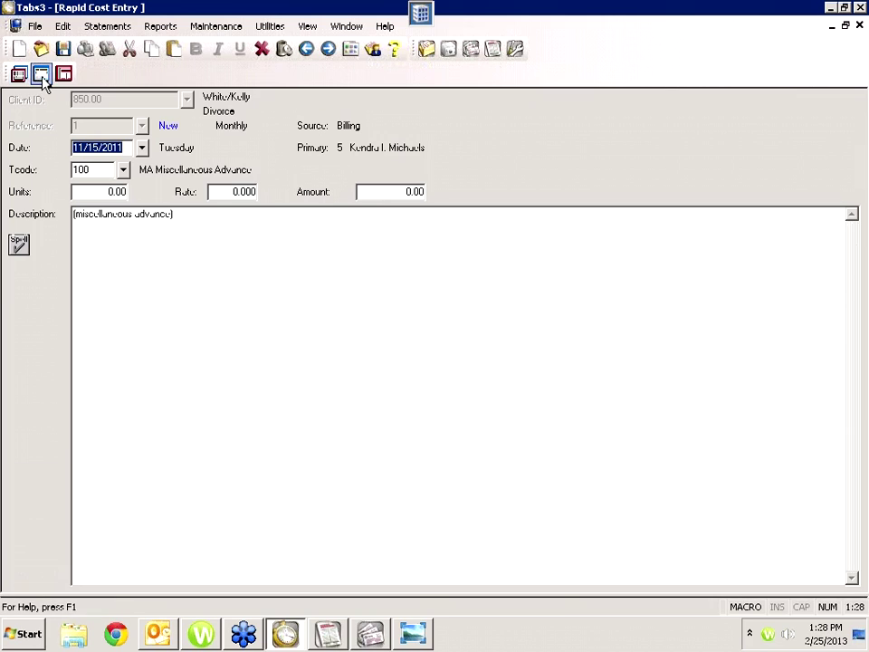
left_click(18, 76)
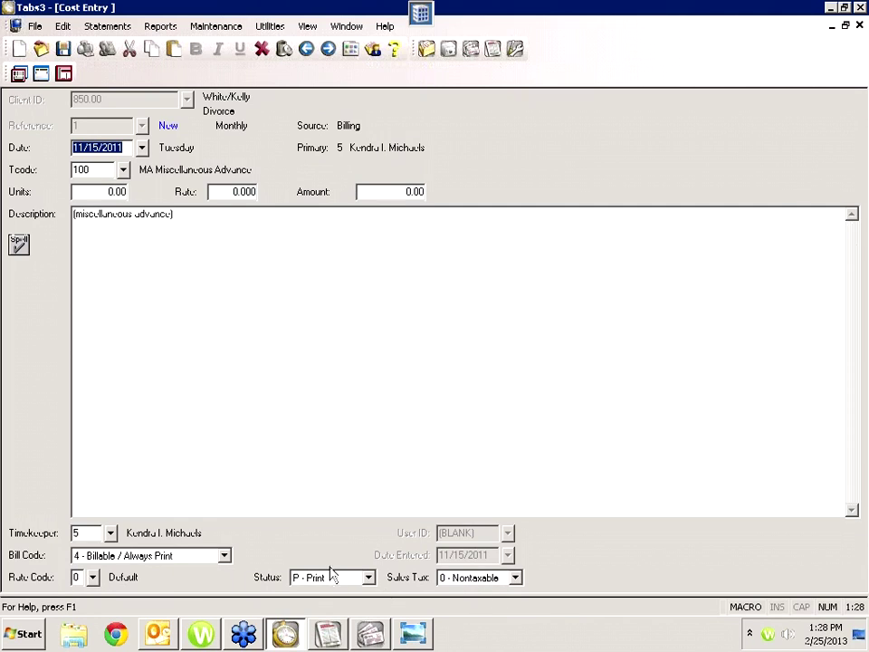
left_click(19, 74)
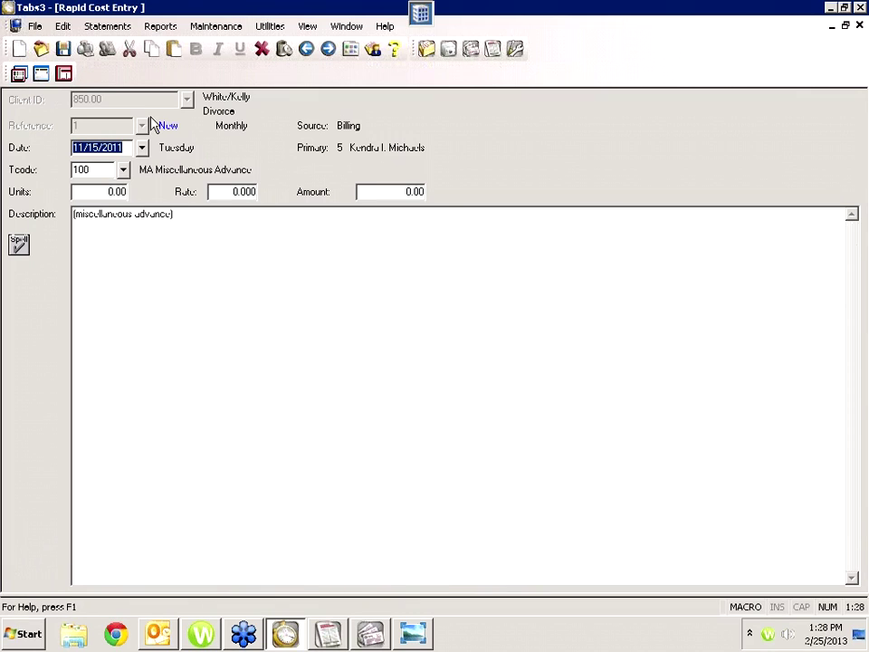
Step: Discard the unsaved cost entry, show the list again, and open its view options
left_click(63, 75)
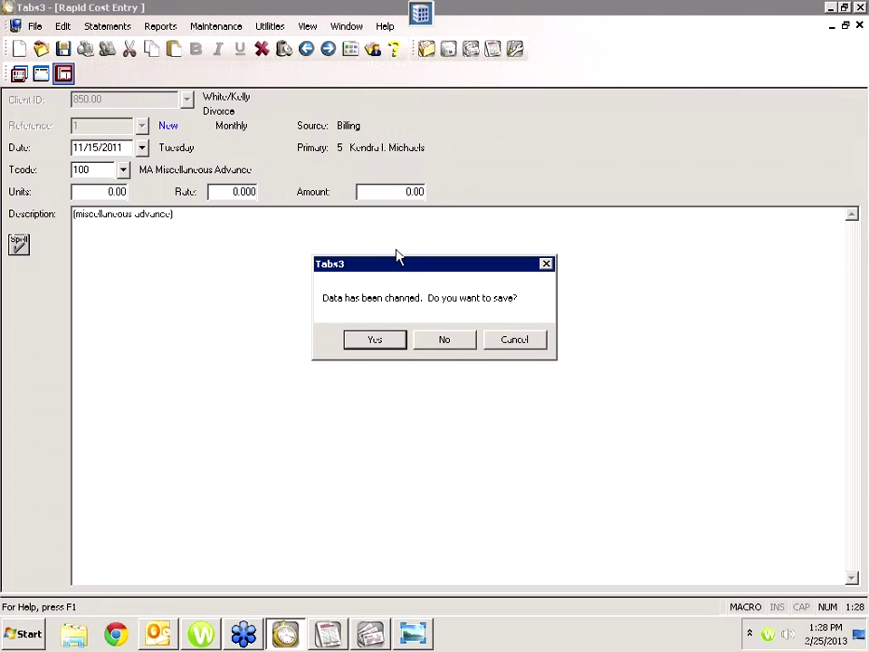
left_click(441, 341)
left_click(19, 73)
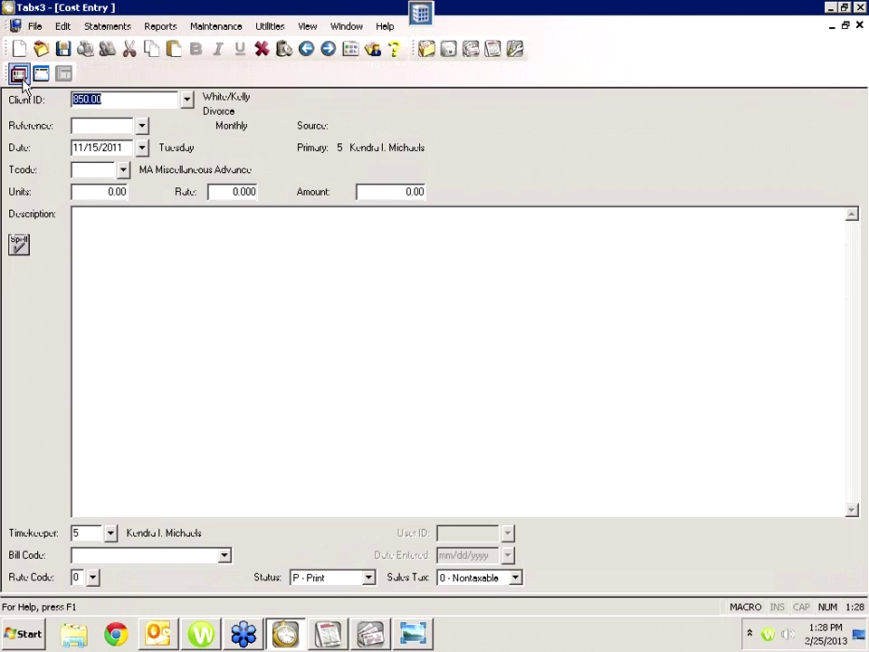
left_click(19, 73)
left_click(40, 74)
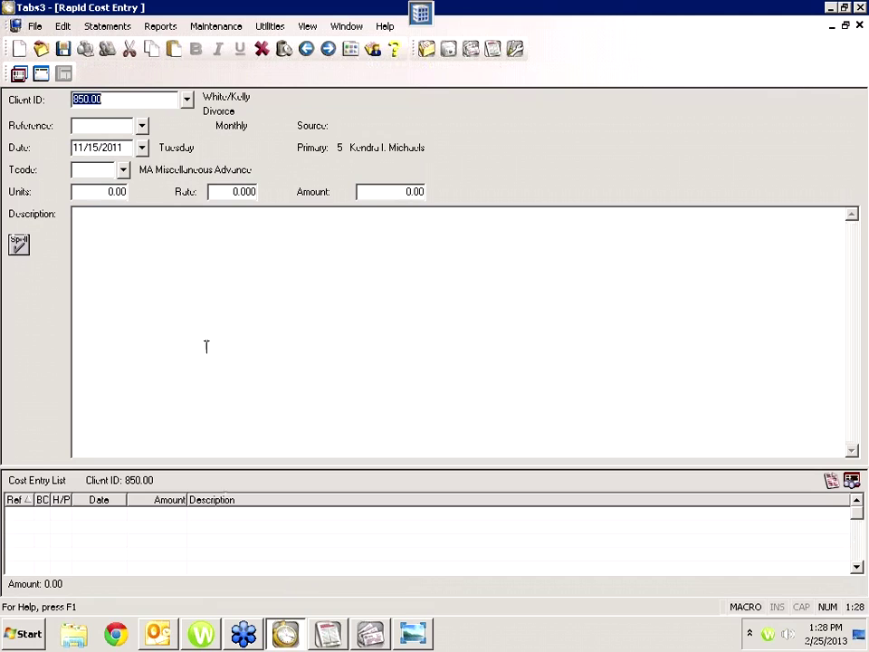
left_click(851, 480)
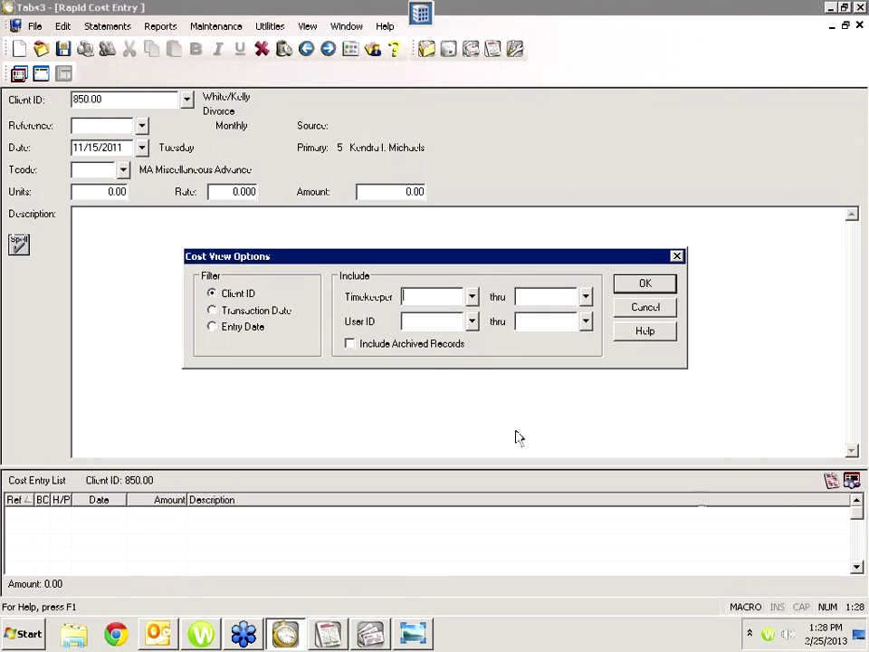
Step: Filter the cost list by Transaction Date and load the 11/15/2011 District Court filing fee entry
left_click(226, 313)
left_click(644, 288)
double_click(232, 526)
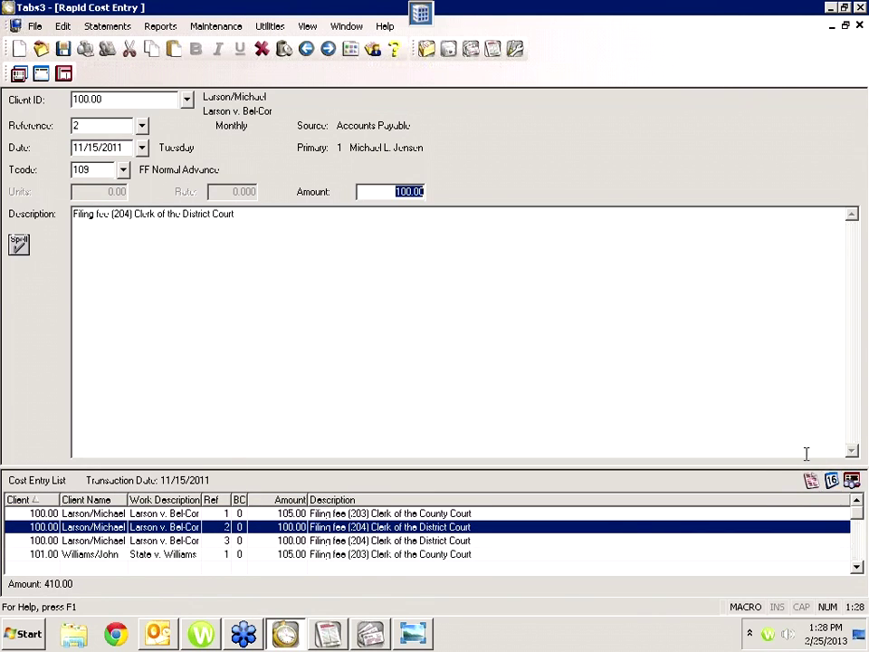
left_click(831, 483)
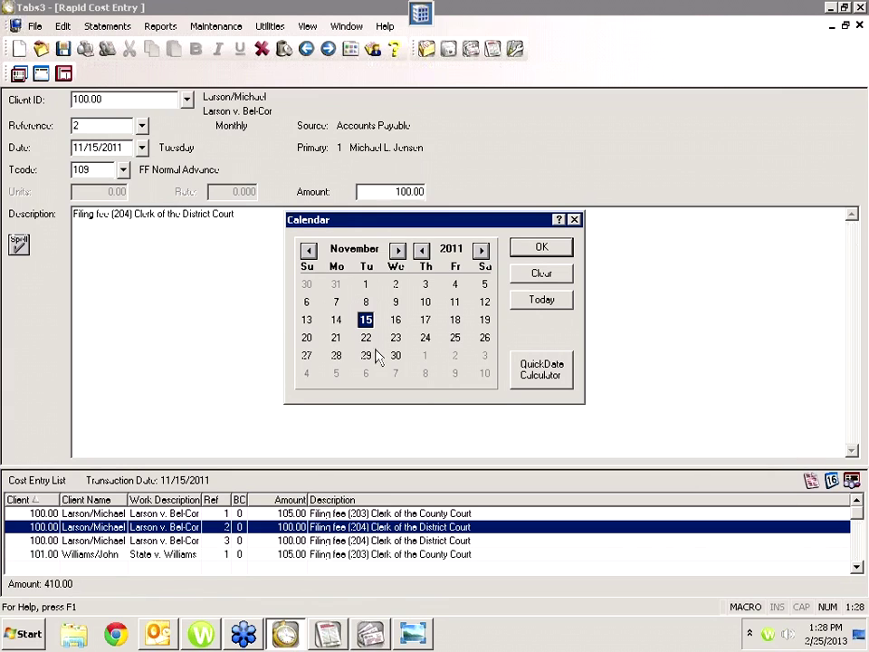
left_click(544, 249)
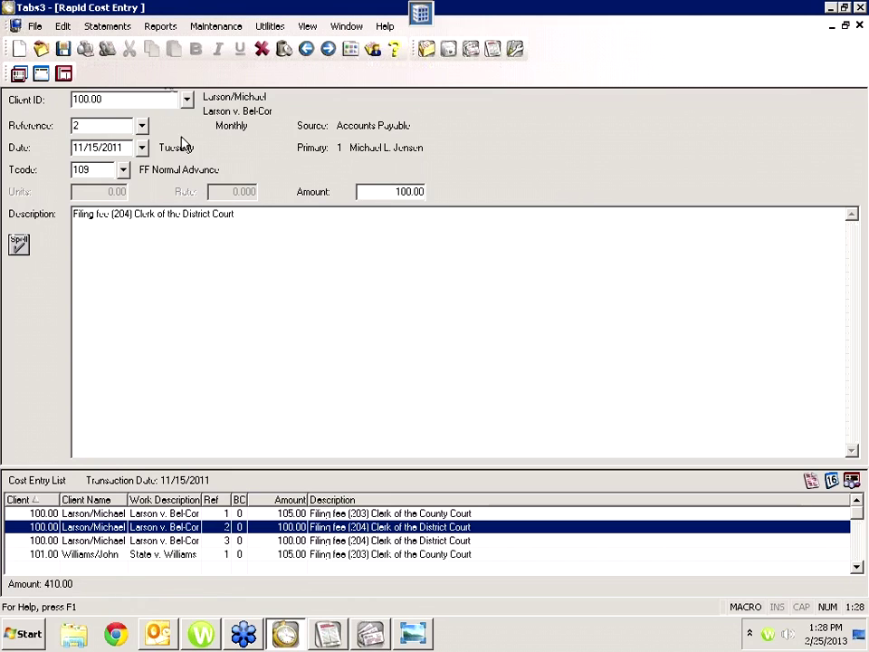
left_click(64, 74)
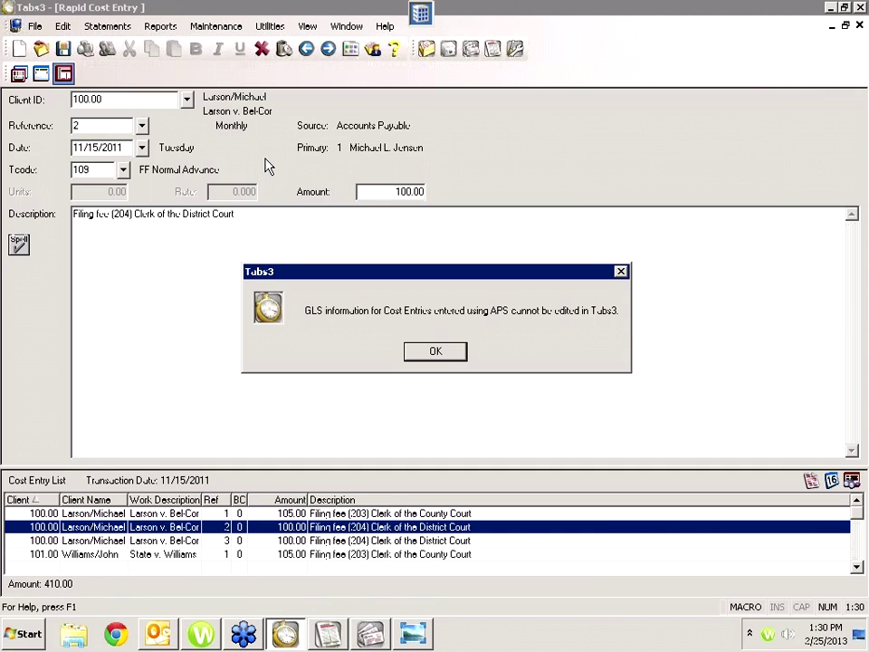
left_click(424, 352)
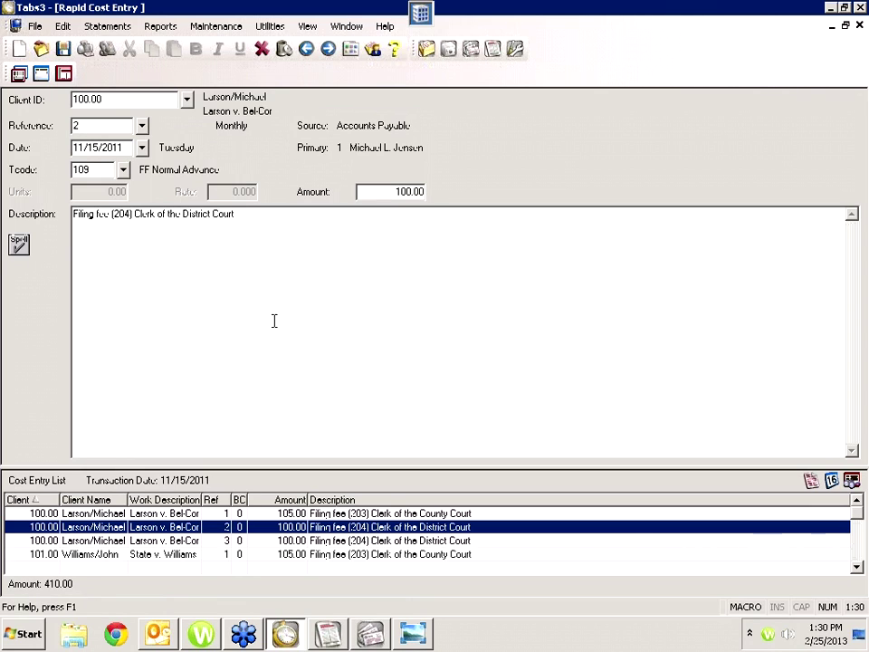
Step: Close the Rapid Cost Entry window and bring GLS Journal Entries to the front
left_click(860, 26)
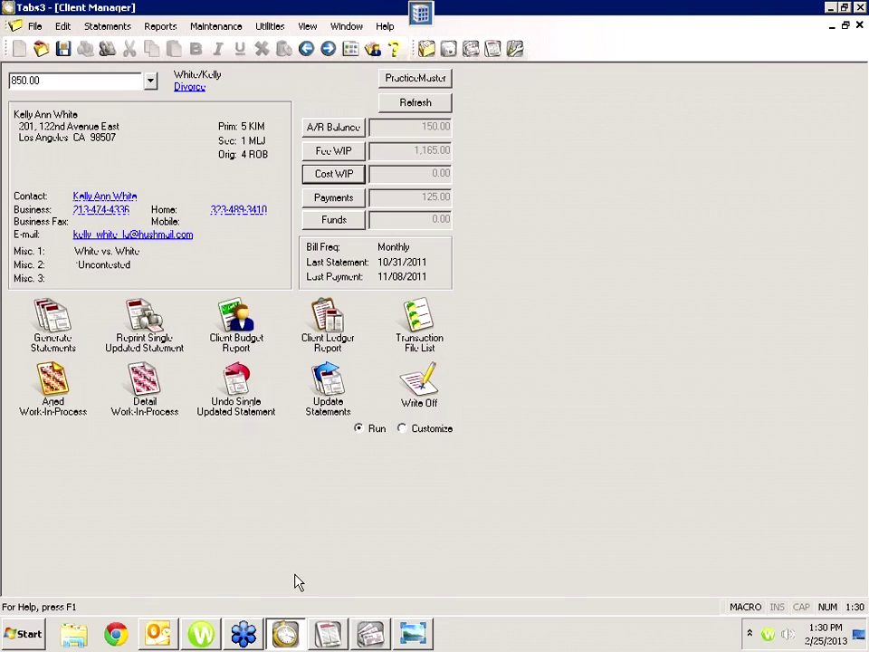
left_click(328, 637)
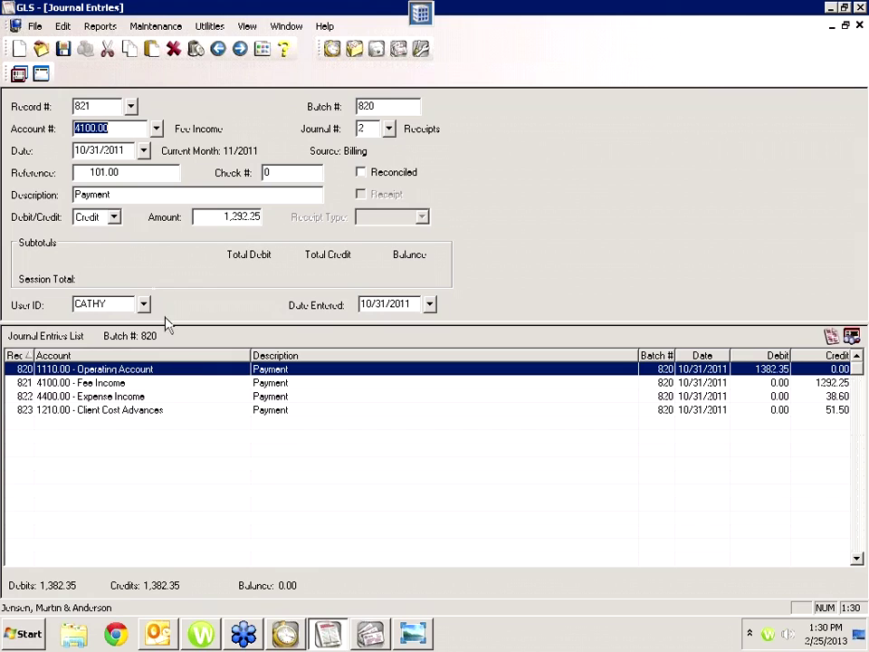
left_click(19, 74)
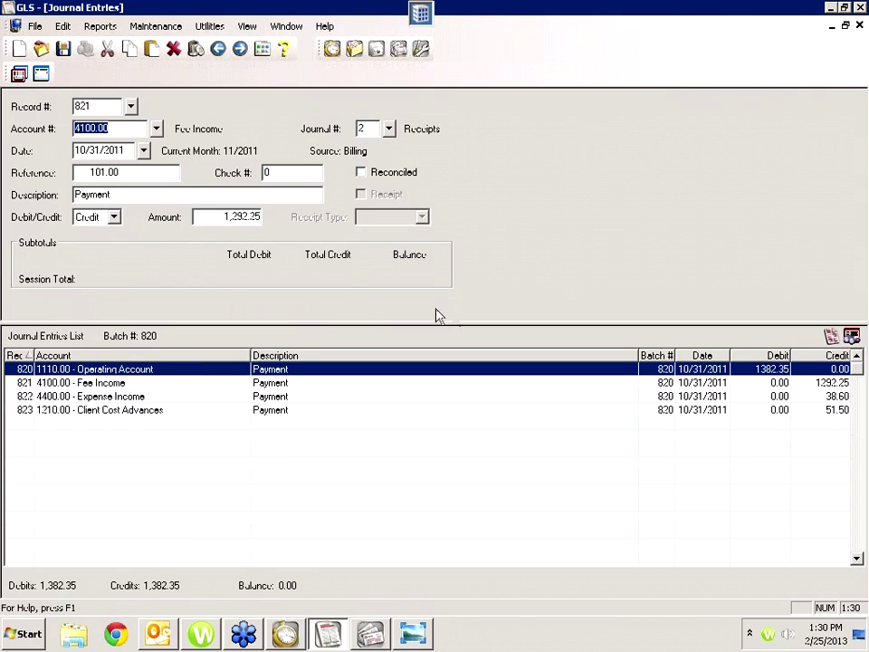
left_click(19, 74)
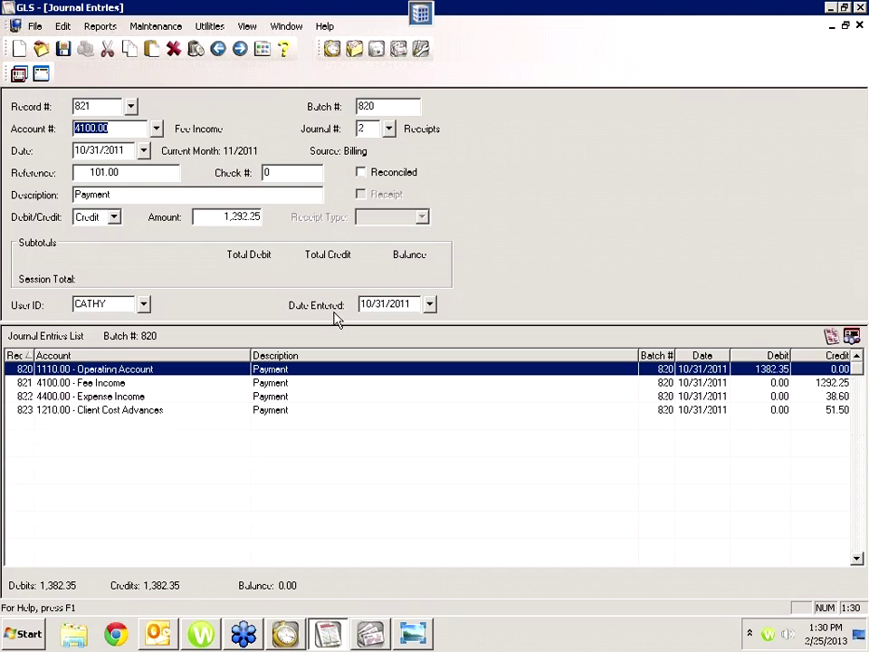
left_click(41, 74)
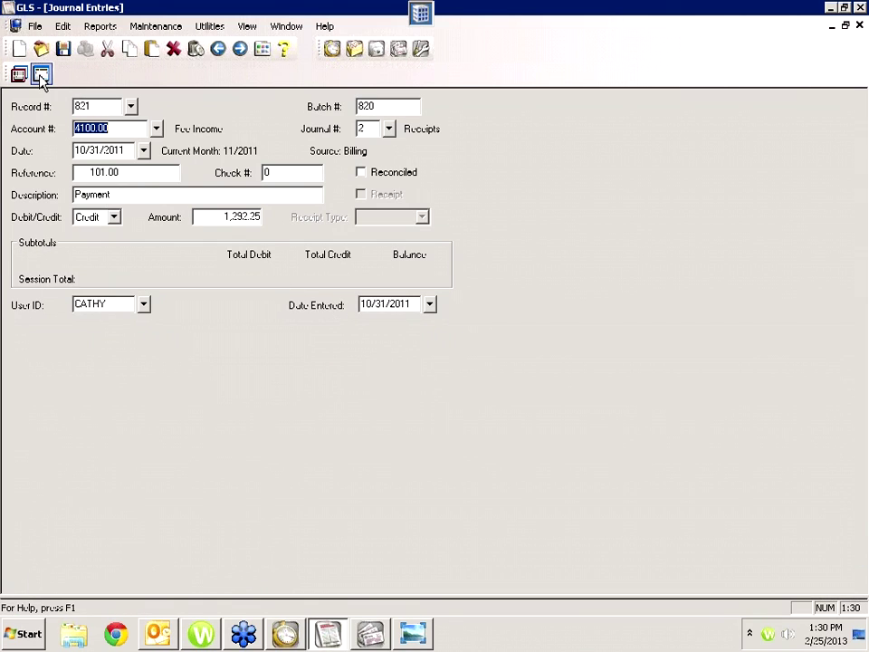
left_click(41, 75)
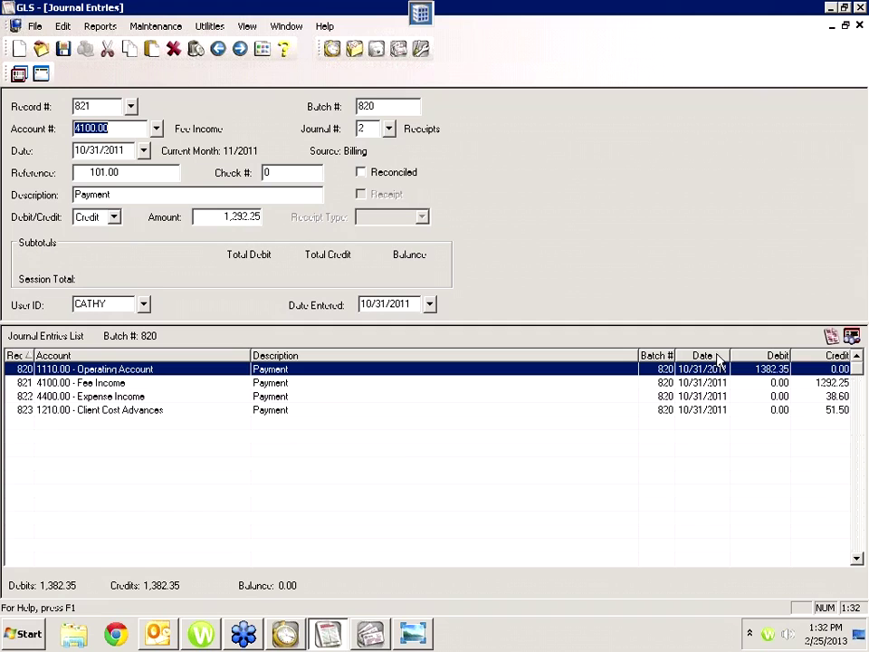
Step: Filter the Journal Entries list by Transaction Date 10/31/2011, then reopen List View Options
left_click(852, 338)
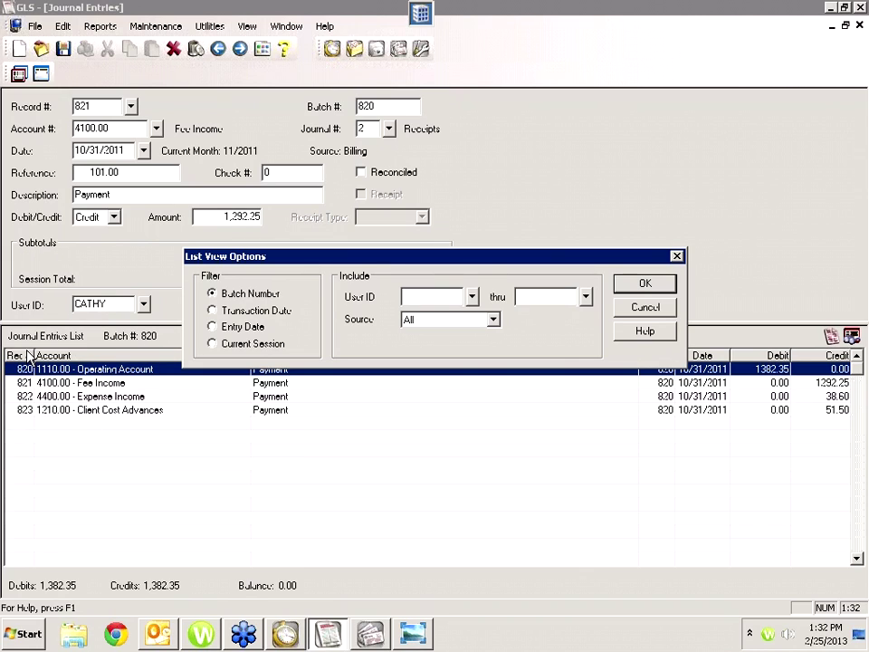
left_click(214, 310)
left_click(640, 286)
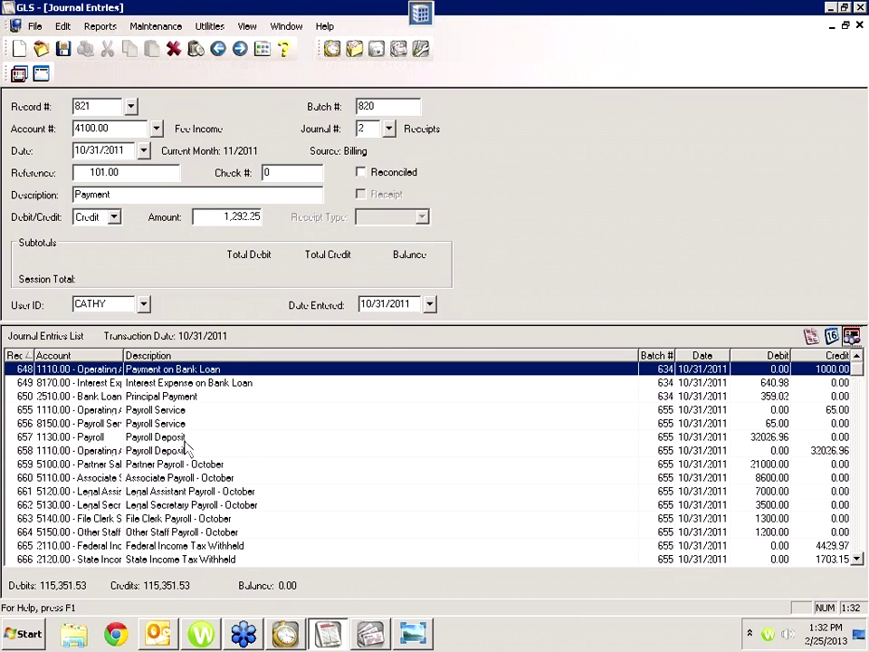
left_click(851, 336)
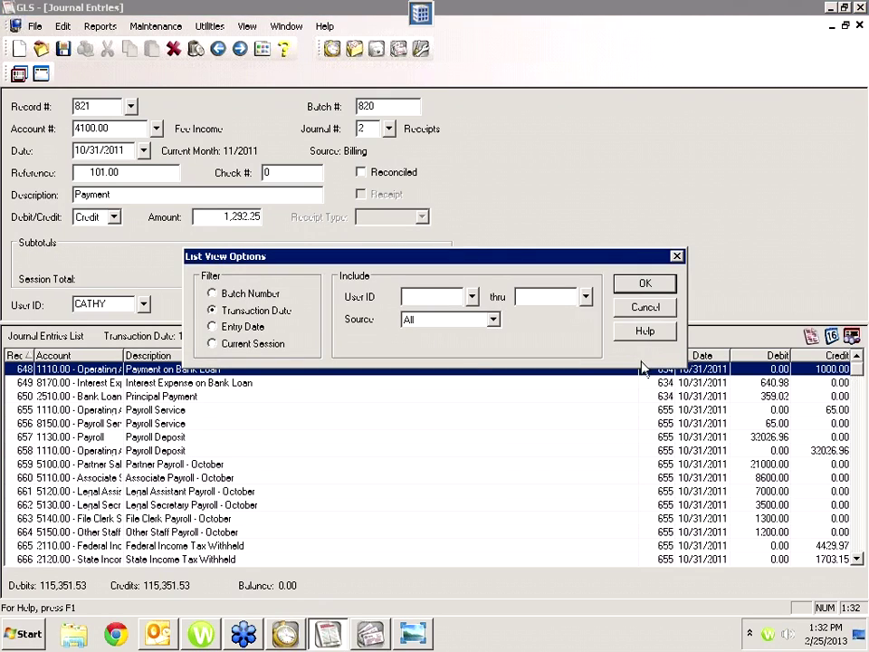
left_click(213, 344)
left_click(214, 295)
left_click(494, 320)
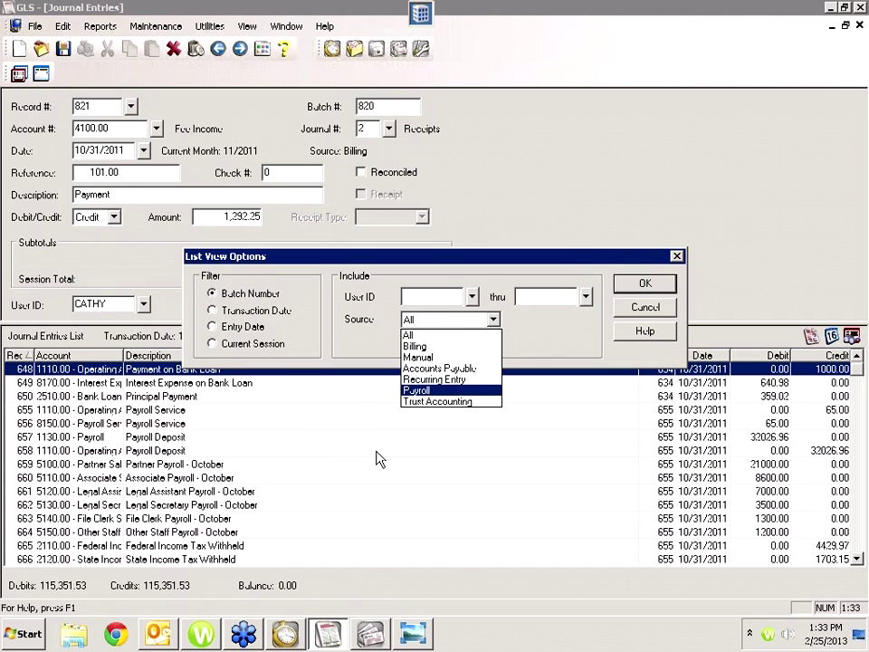
left_click(418, 346)
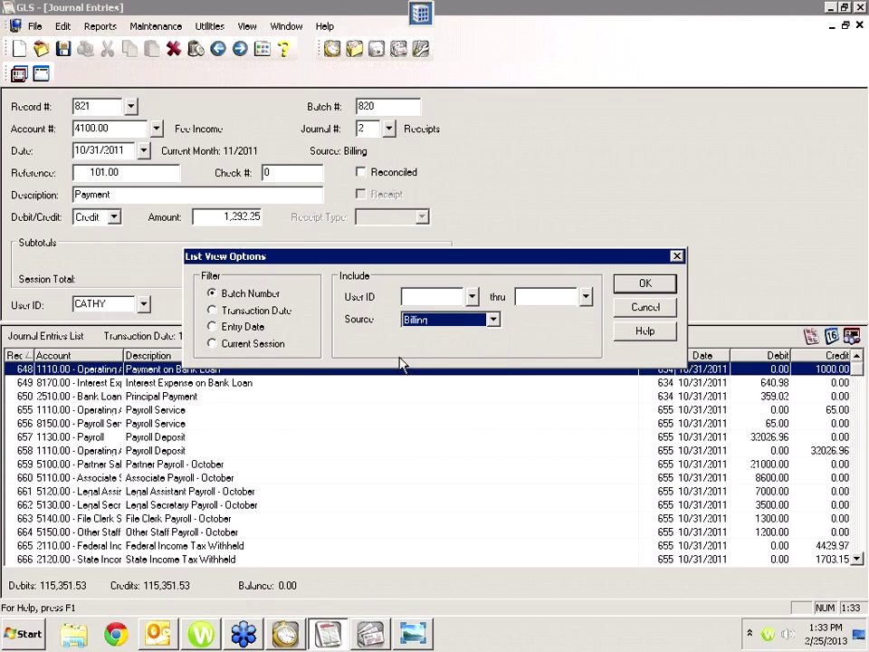
left_click(493, 322)
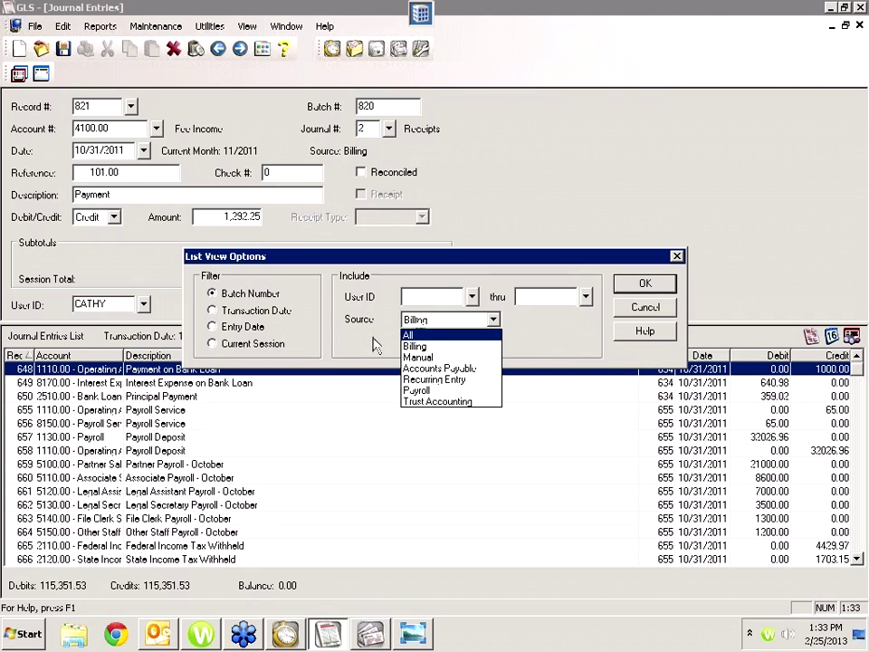
left_click(639, 310)
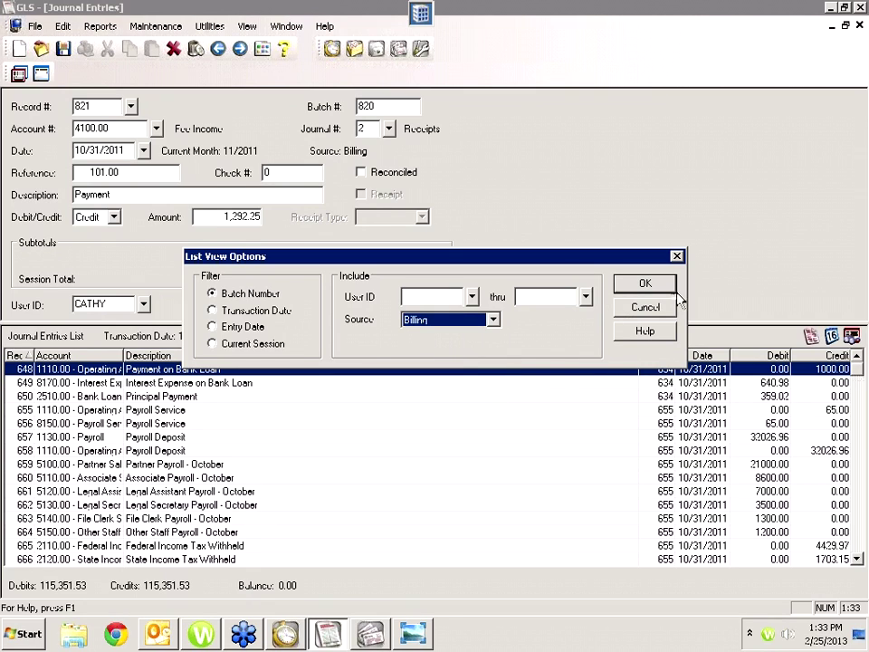
left_click(677, 257)
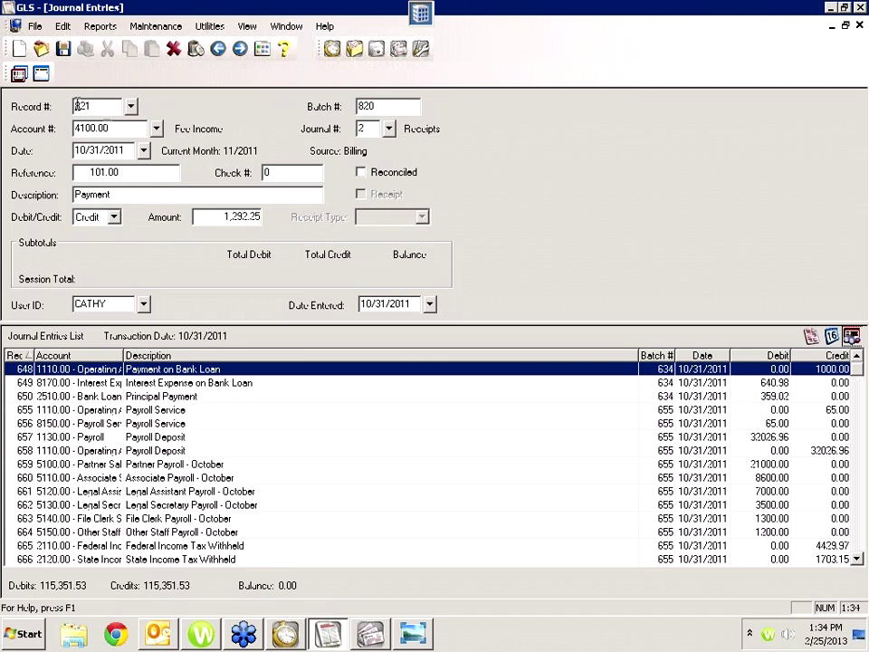
Step: Open Journal Entry Lookup from Record # and sort it by Amount, largest first
left_click(130, 108)
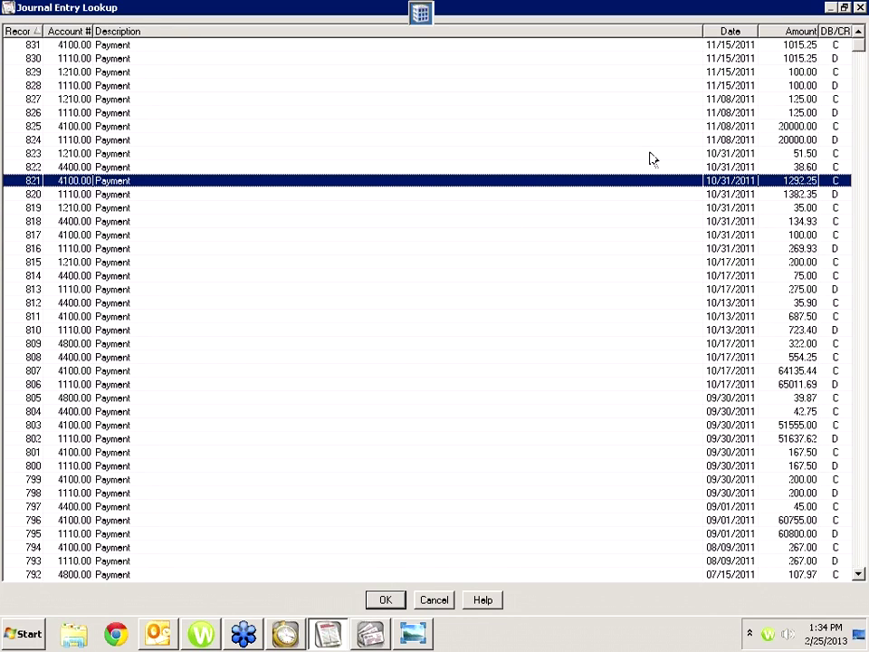
left_click(778, 31)
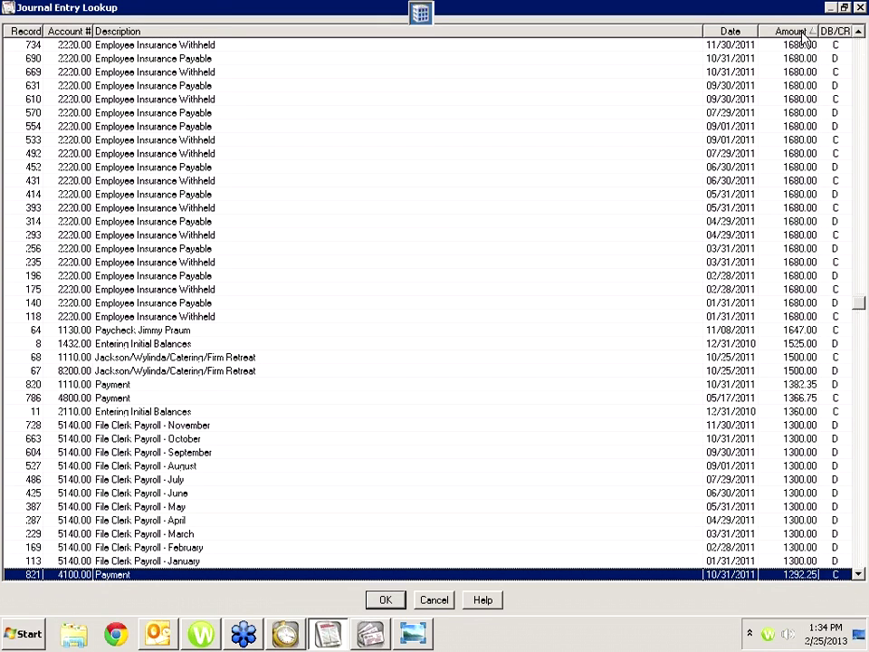
Step: Jump to 150 in the Amount column, scroll to the top, and select record 782 (58873.50)
type("150")
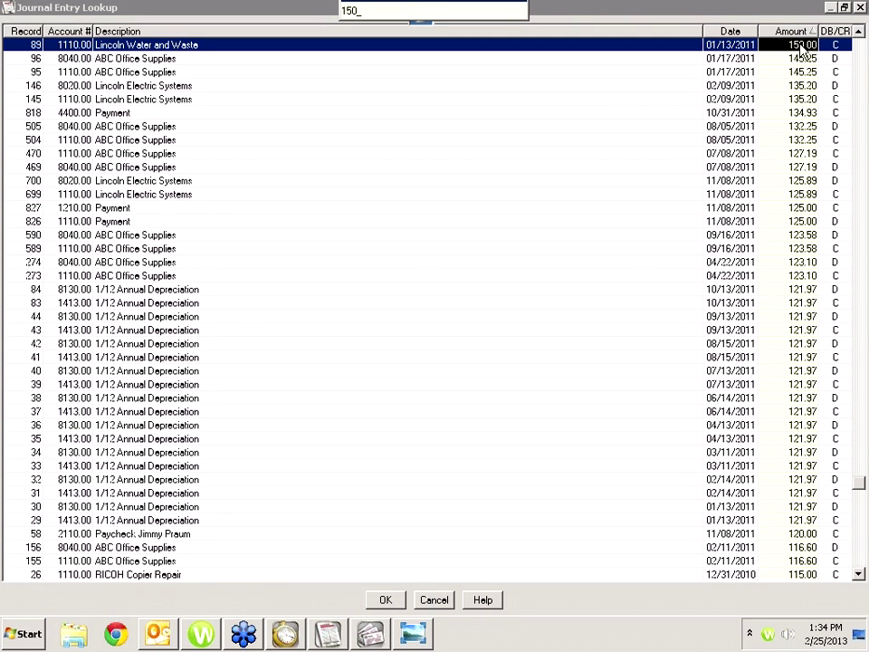
left_click(860, 62)
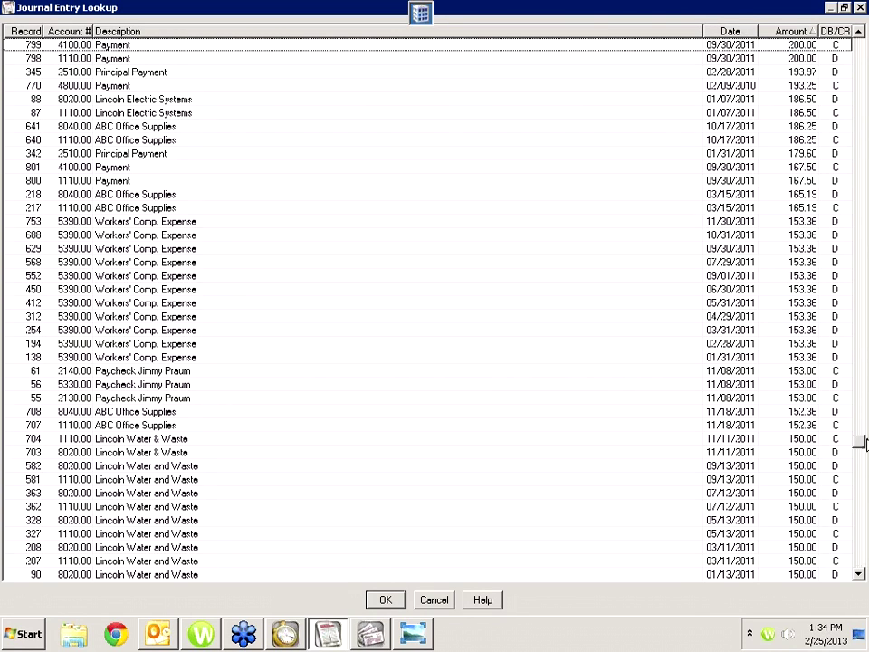
left_click_drag(860, 440, 817, 50)
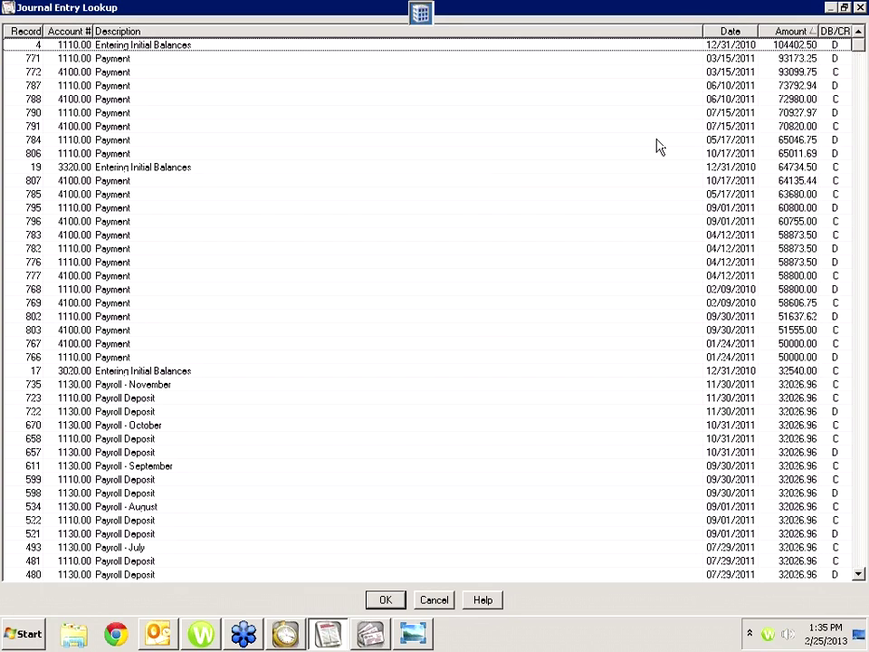
left_click(800, 250)
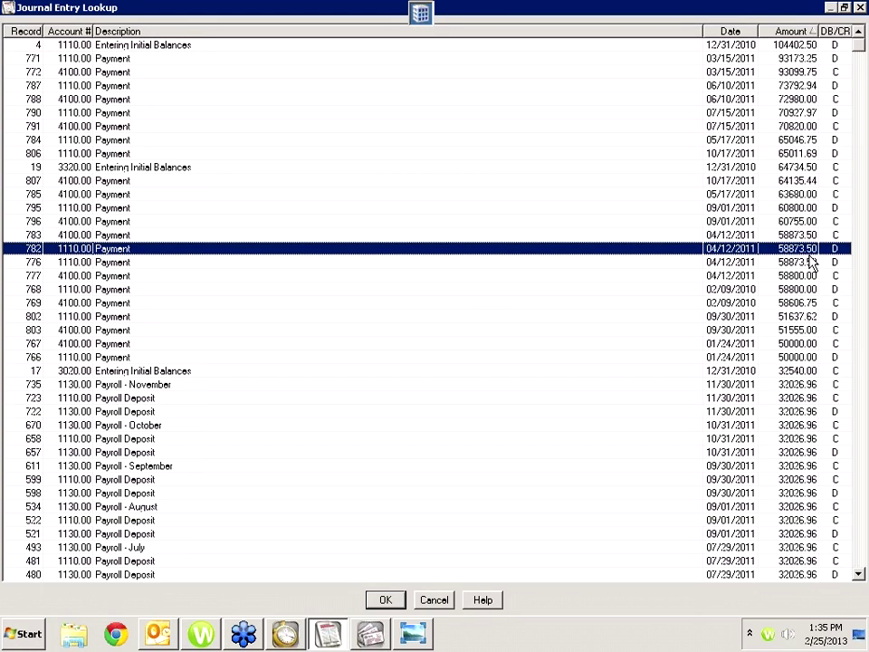
Step: Open journal entry record 782 and filter the entries list to batch number 776
double_click(780, 249)
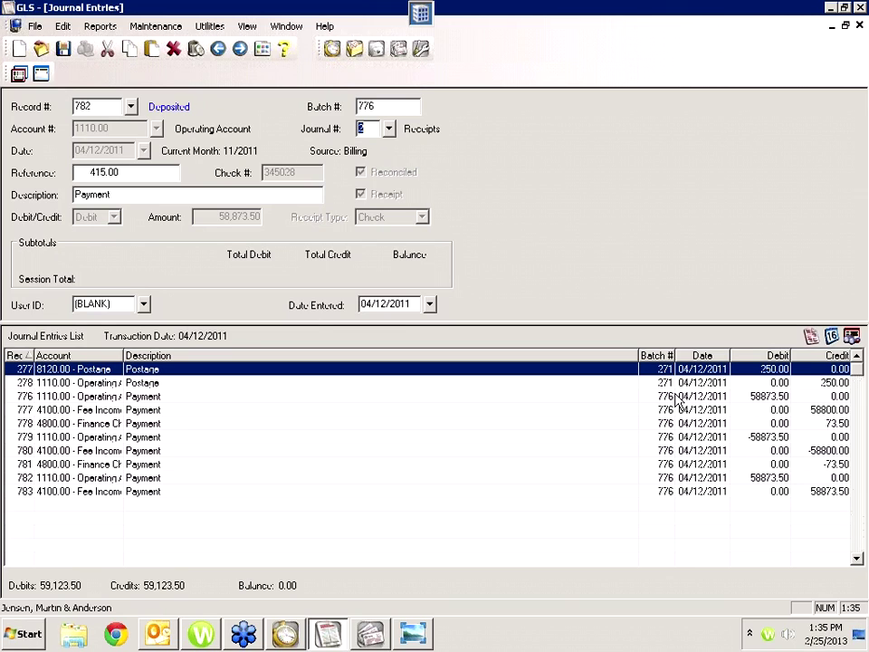
left_click(851, 336)
left_click(217, 295)
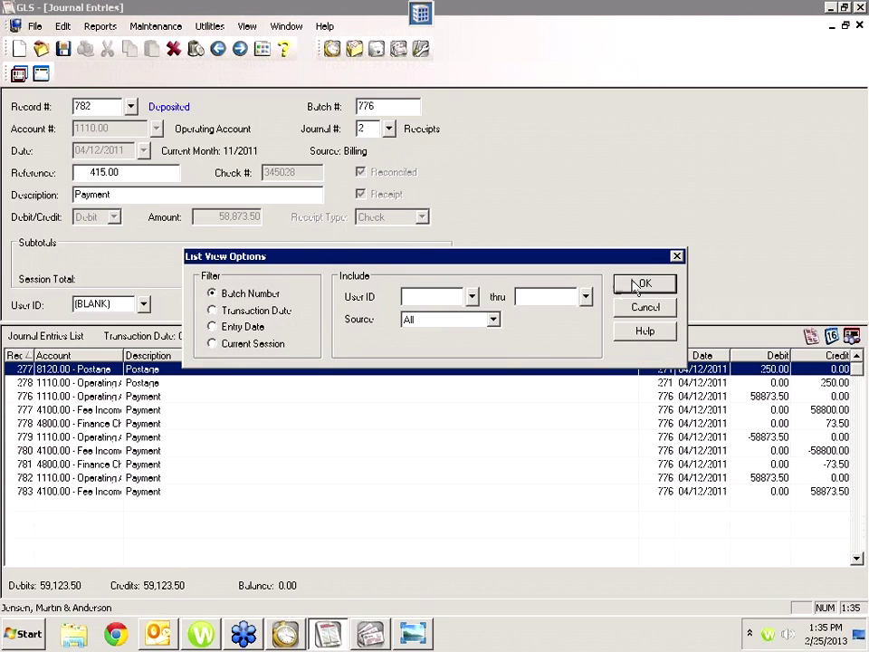
left_click(639, 285)
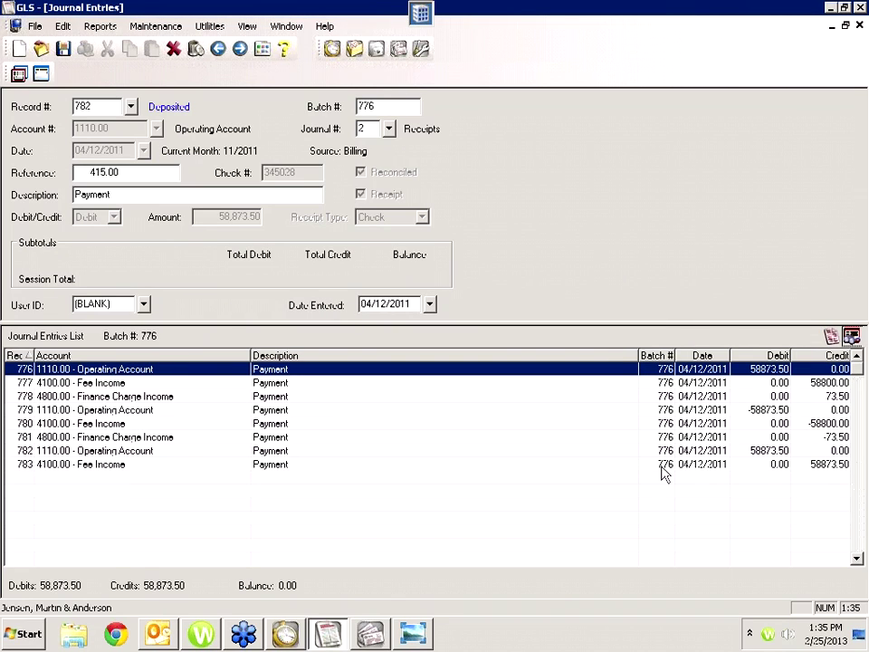